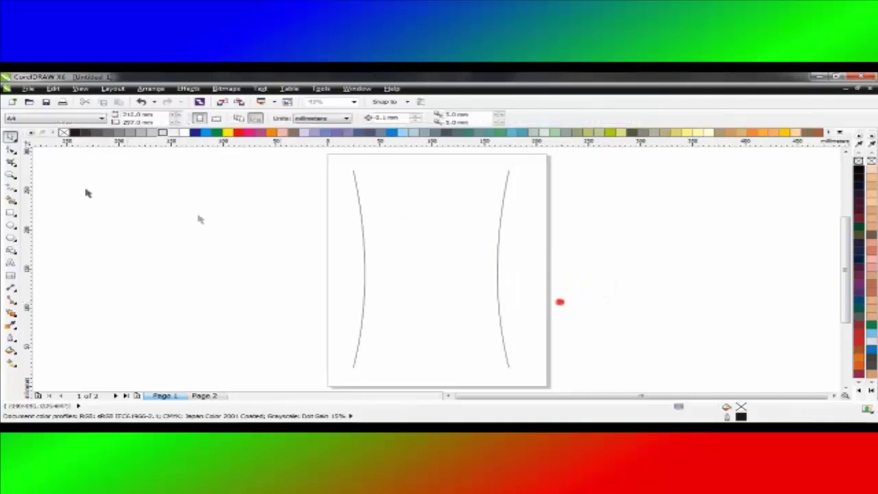
- Draw a straight horizontal line about 149 mm long joining the upper ends of the two side curves
left_click(11, 185)
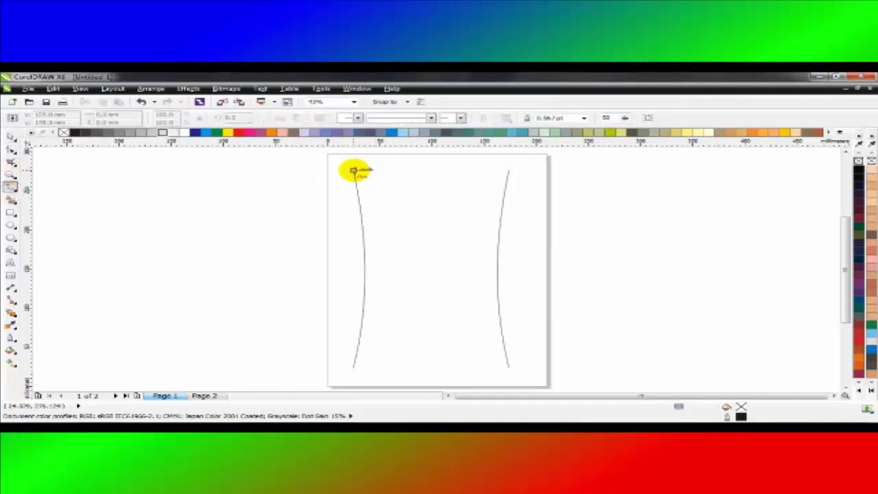
left_click(354, 170)
left_click(511, 170)
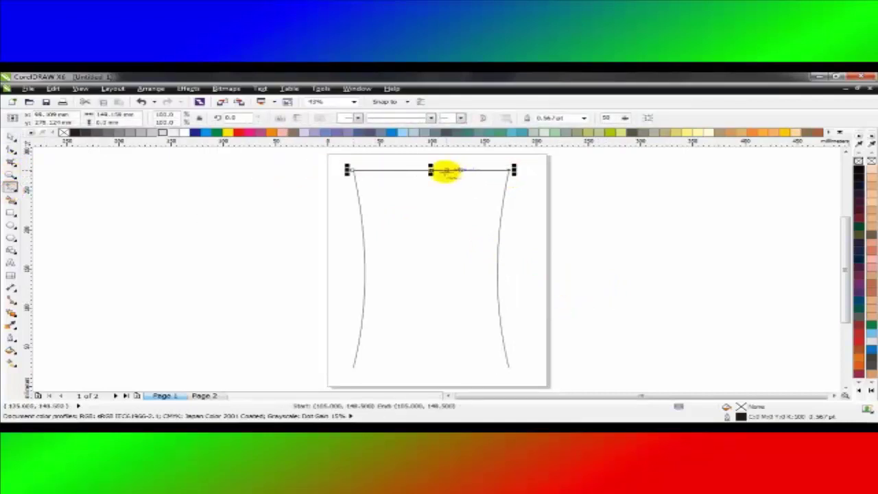
- Convert the upper line to a curve and bow its middle slightly upward
left_click(11, 148)
left_click(424, 175)
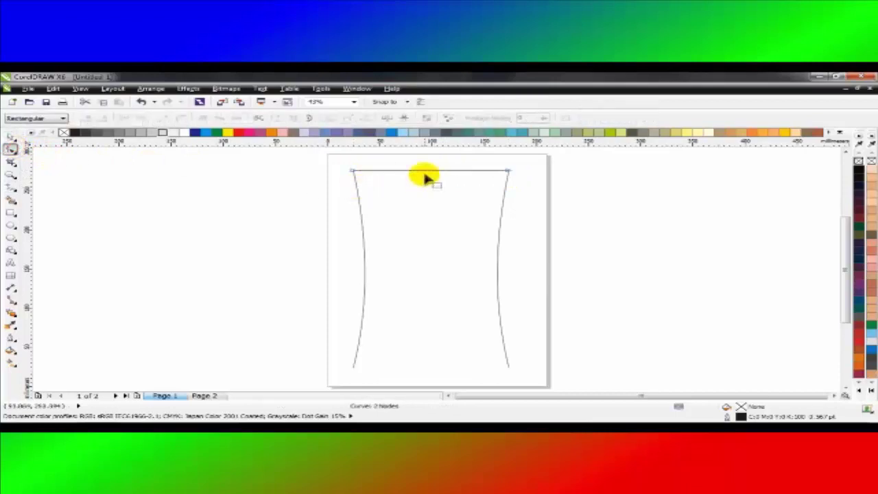
right_click(428, 172)
left_click(476, 210)
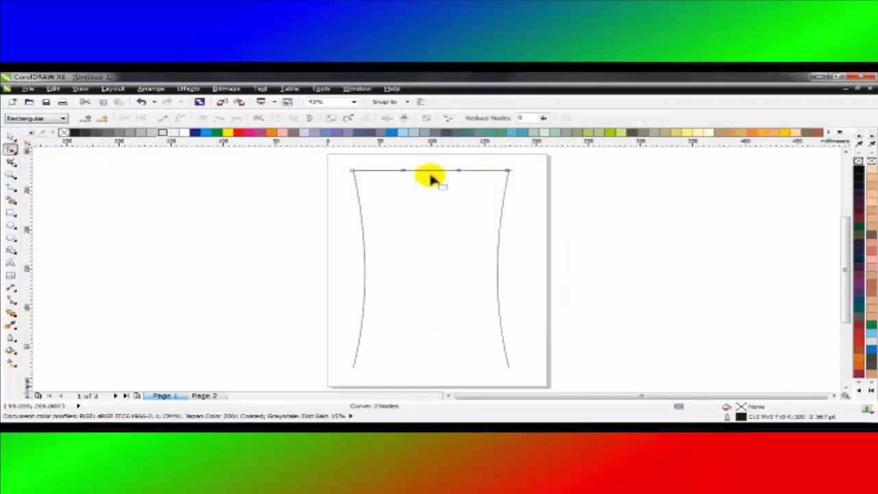
left_click_drag(434, 174, 433, 168)
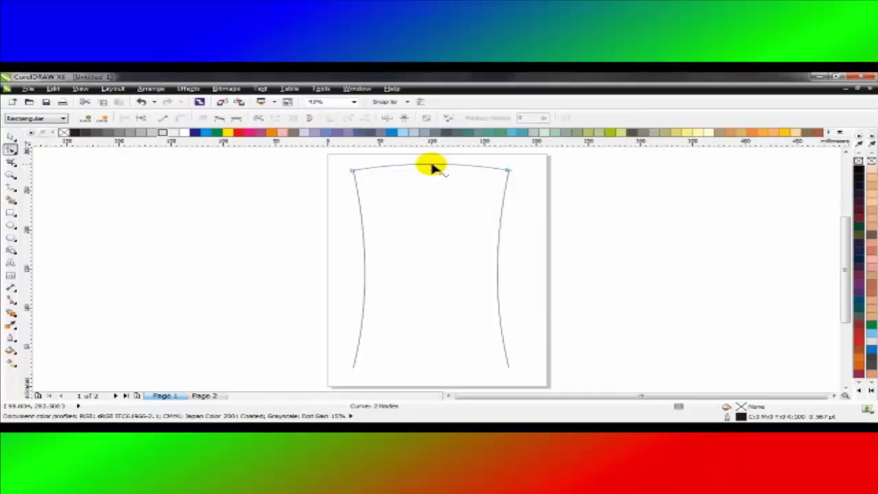
- Duplicate the bowed upper curve once just beneath it and twice as a close pair lower across the side curves
scroll(429, 160, "up", 2)
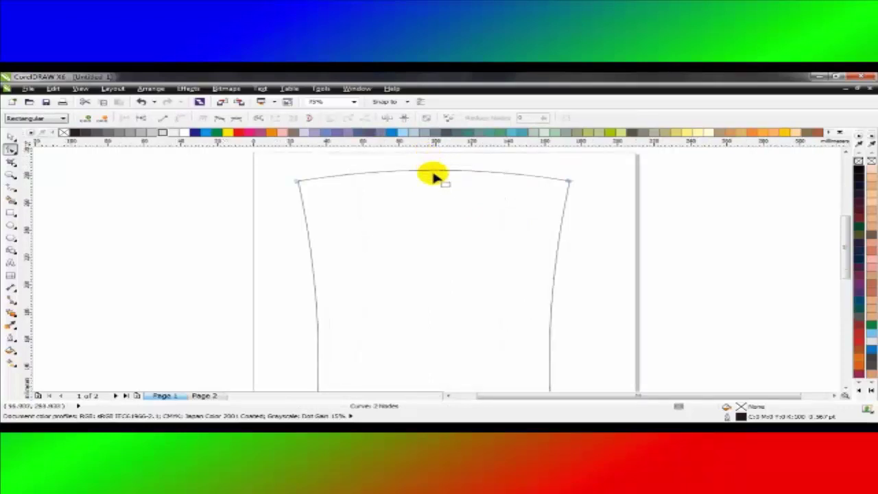
key("space")
left_click_drag(433, 177, 436, 255)
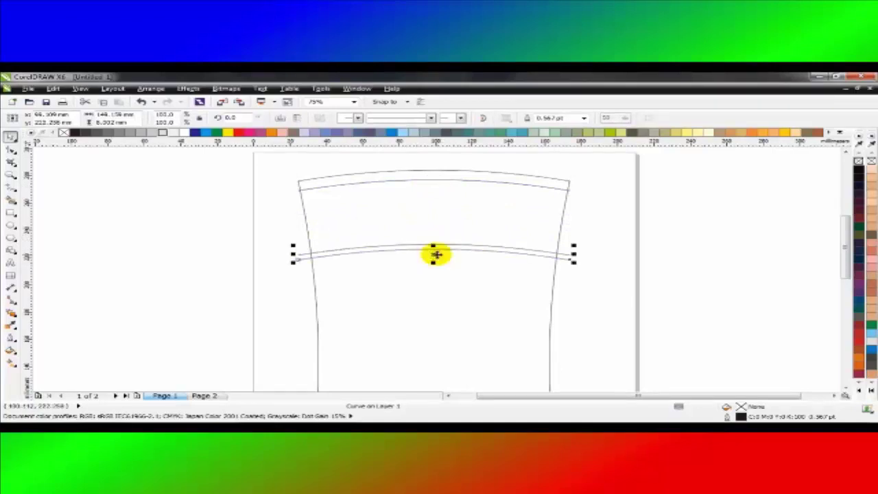
- Nudge the lowest bowed curve upward to narrow the gap to the curve above it
scroll(436, 255, "up", 3)
key("Up")
key("Up")
key("Up")
key("Up")
key("Up")
key("Up")
key("Up")
key("Up")
key("Up")
key("Up")
key("Up")
key("Up")
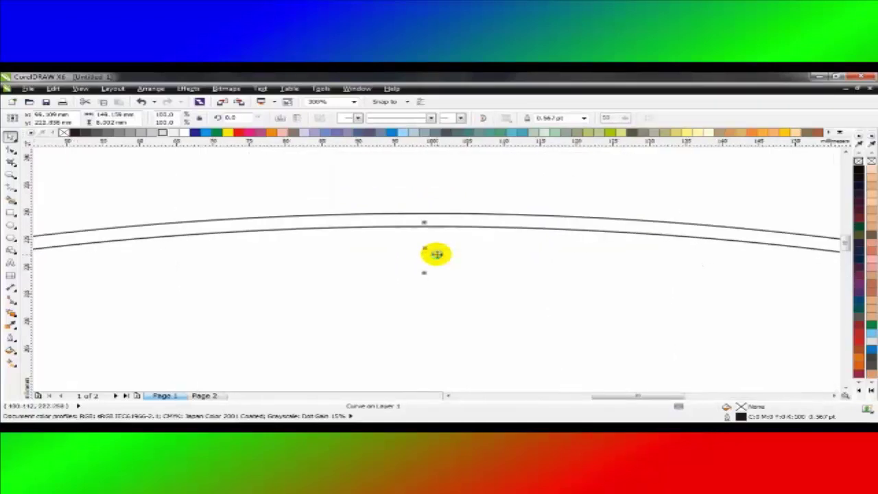
key("F4")
left_click(578, 232)
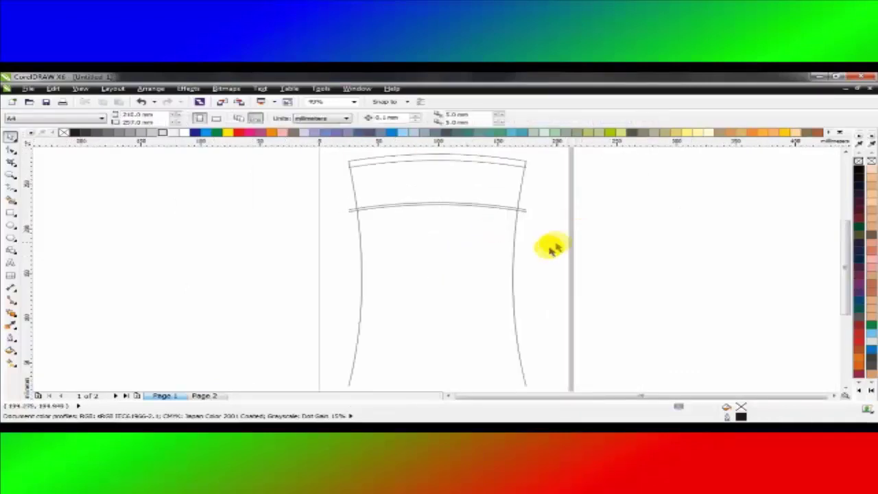
- Draw short diagonal lines slanting down and inward from the lower ends of both side curves, the first about 11 mm wide
key("z")
left_click_drag(308, 340, 520, 419)
left_click_drag(308, 270, 564, 368)
left_click(12, 187)
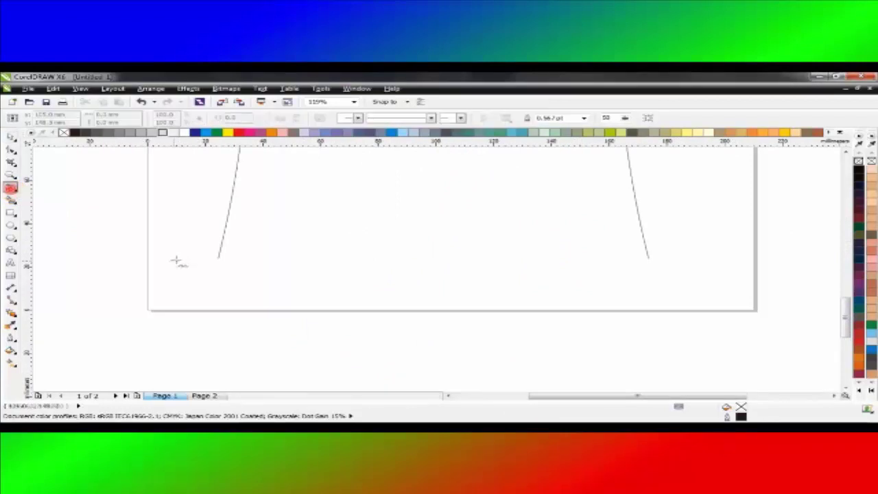
left_click_drag(218, 258, 252, 283)
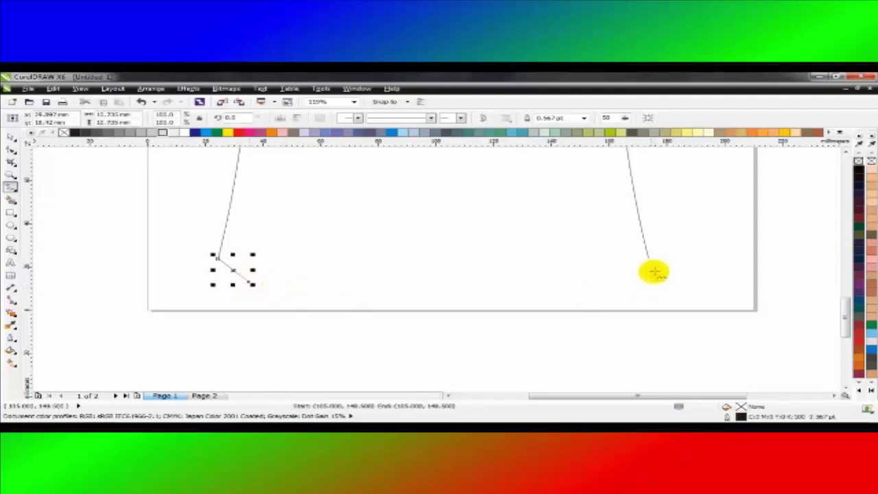
left_click_drag(648, 257, 610, 286)
- Draw a horizontal base line about 145 mm long across the two lower corner diagonals
left_click_drag(230, 275, 655, 278)
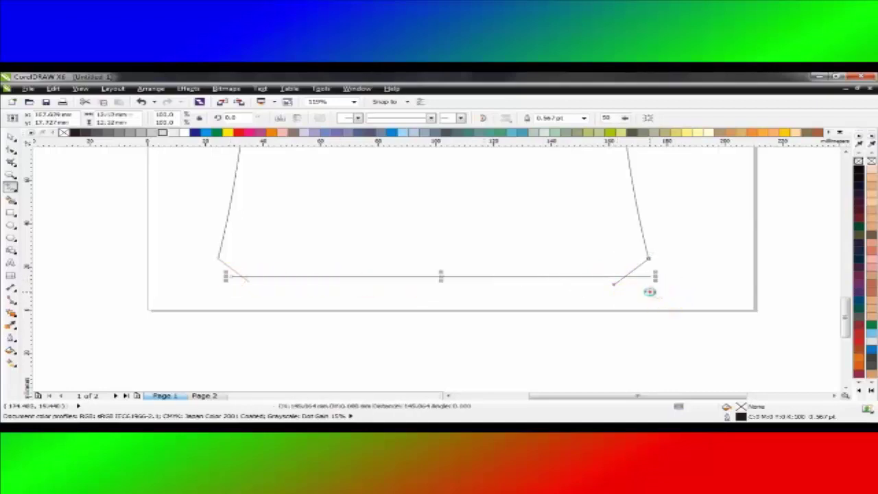
left_click(693, 275)
key("F4")
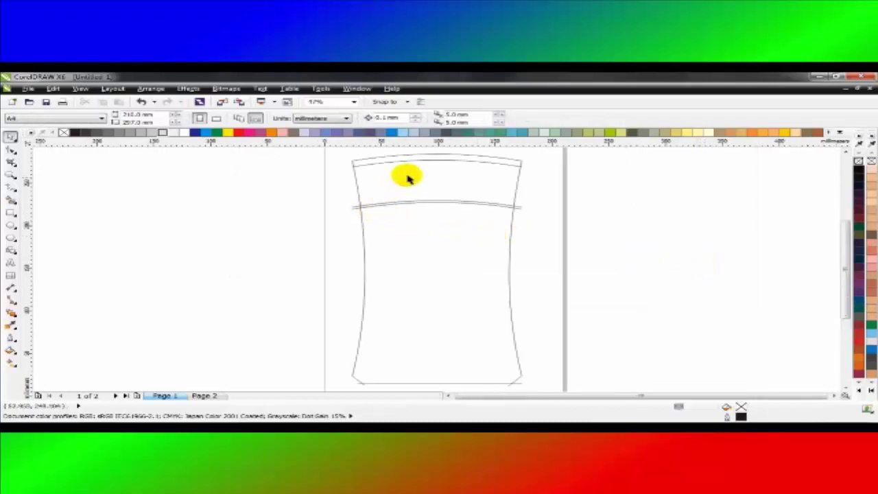
- Smart Fill the wide band between the second and third bowed curves with green, using a 0.5 pt black outline
key("z")
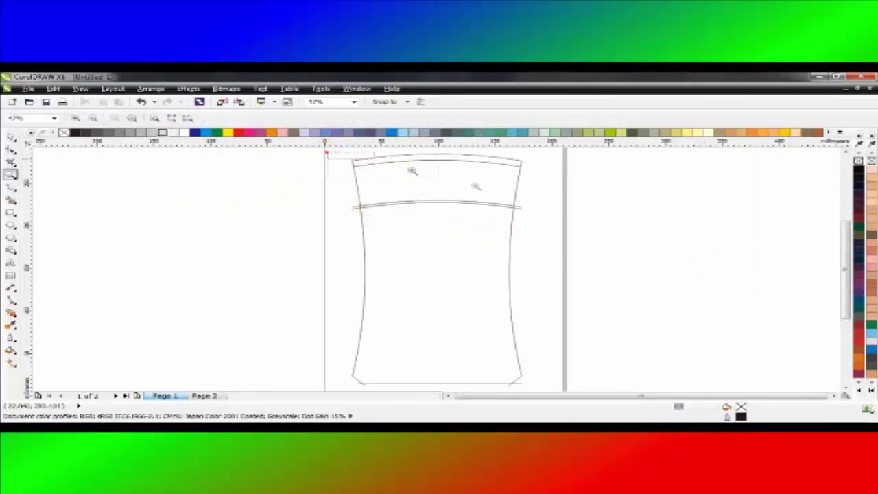
left_click_drag(322, 146, 549, 215)
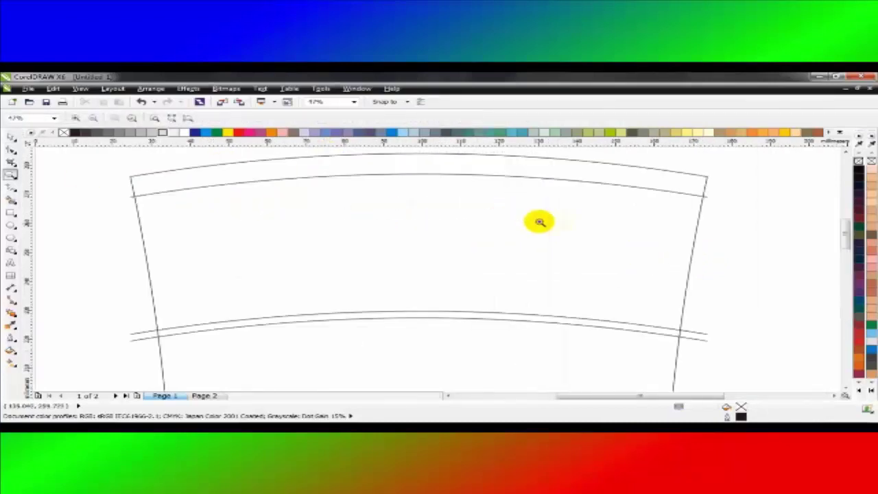
left_click(15, 138)
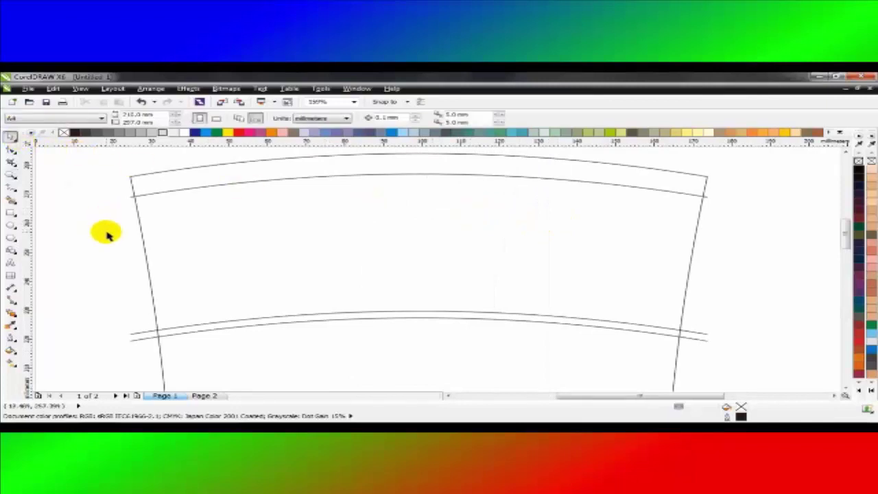
left_click(12, 199)
left_click(437, 235)
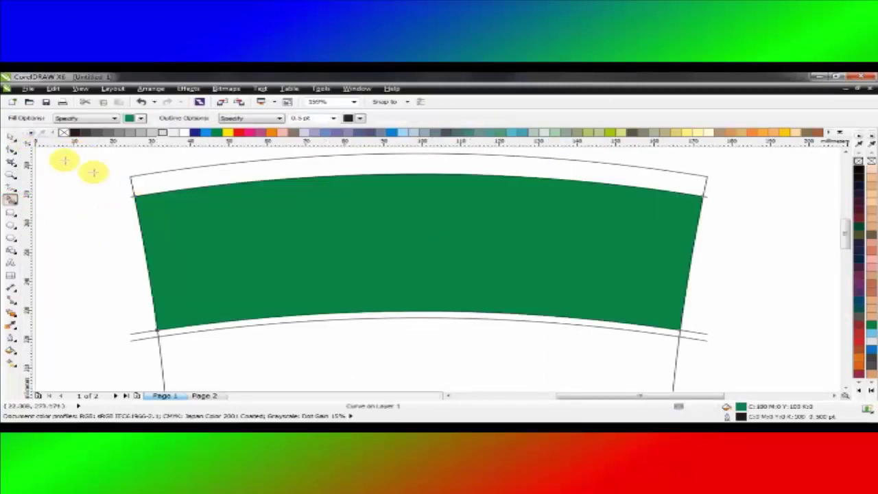
- Draw a rectangle about 56 by 35 mm overlapping the middle of the green band's upper edge
left_click(15, 212)
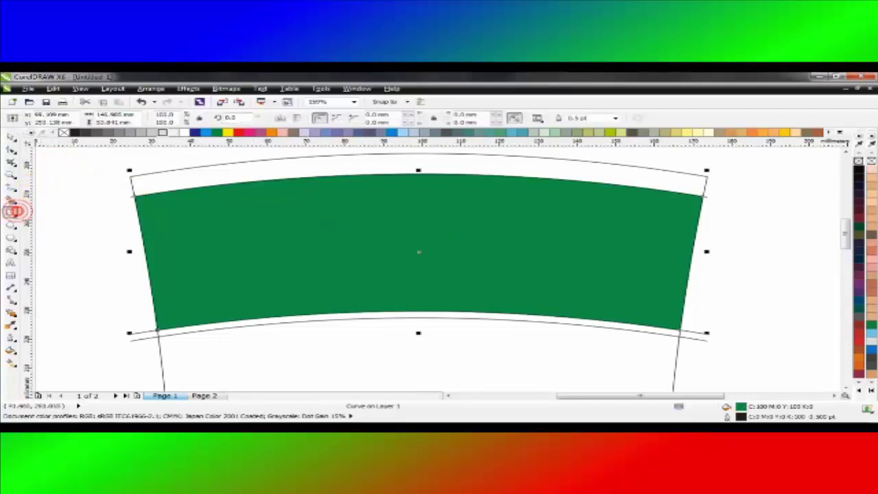
left_click(846, 153)
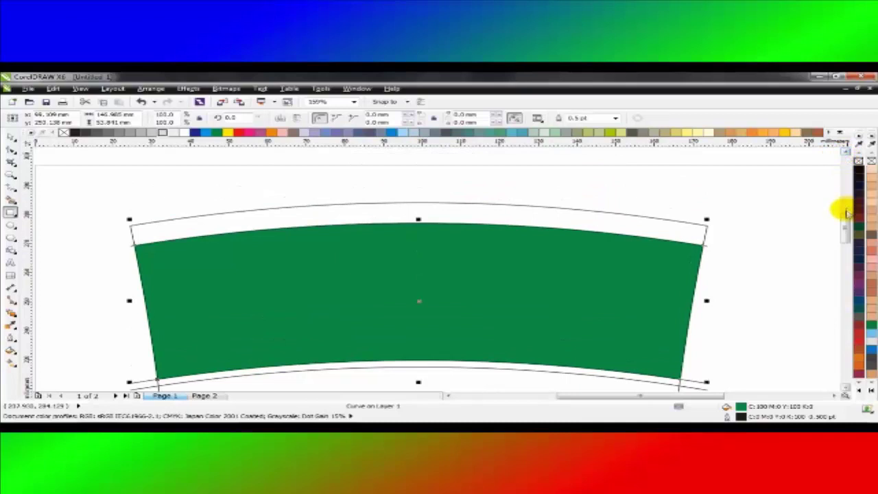
left_click_drag(845, 226, 845, 228)
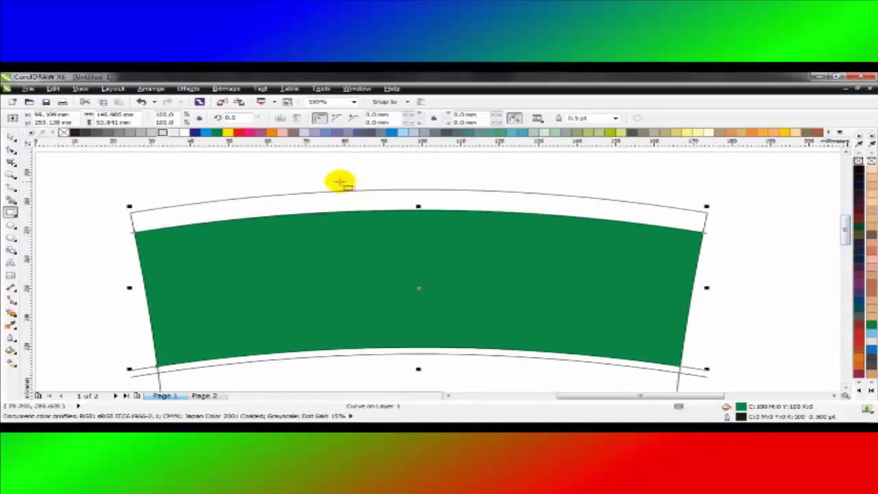
left_click_drag(316, 181, 534, 282)
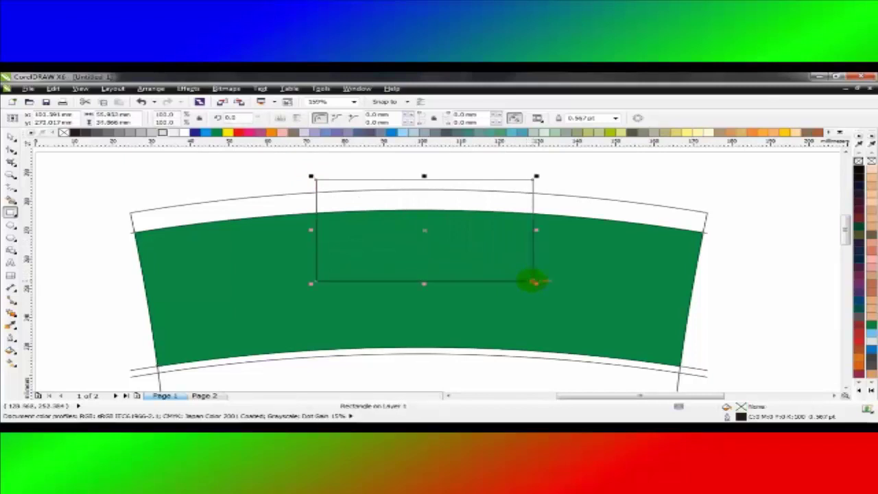
- Align the rectangle's centre with the green band along a common vertical axis
left_click(593, 278, "shift")
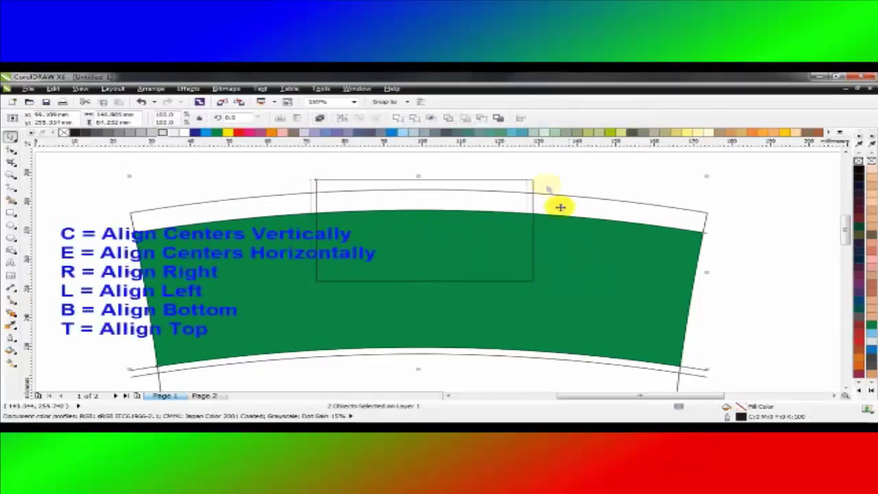
key("c")
left_click(541, 170)
- Round the rectangle's two lower corners with a 100 mm corner radius each
left_click(451, 201)
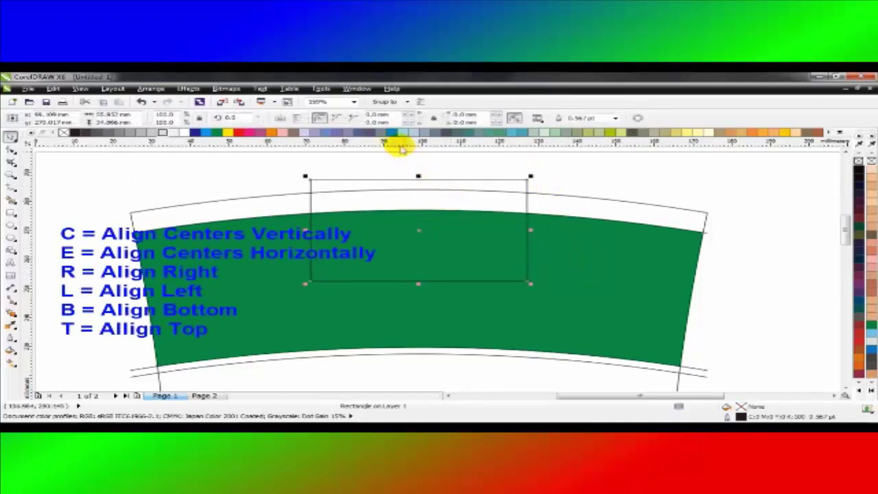
type("1")
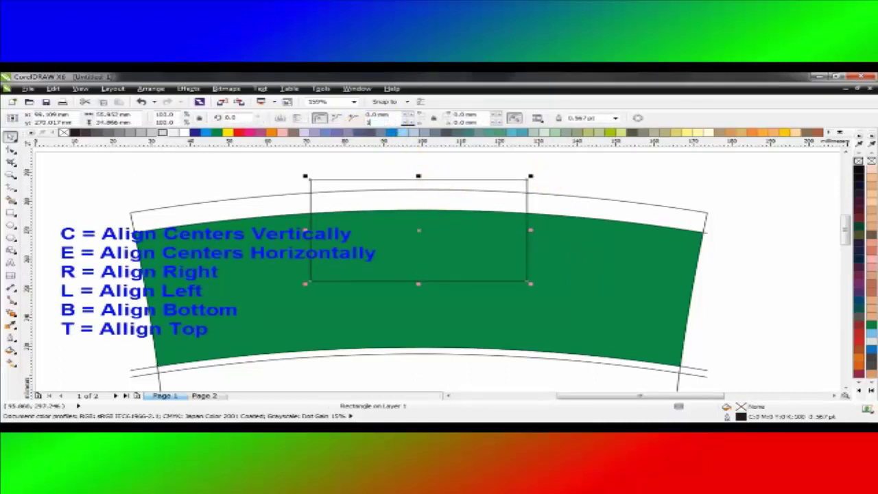
type("00")
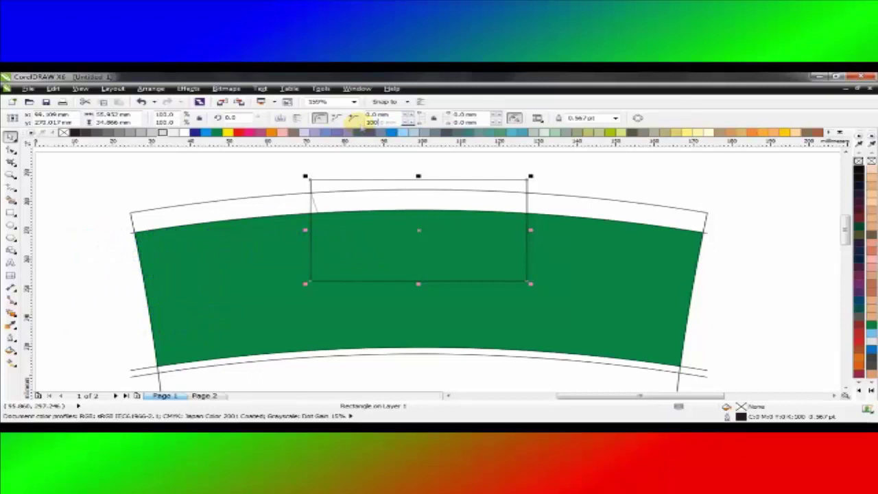
key("Return")
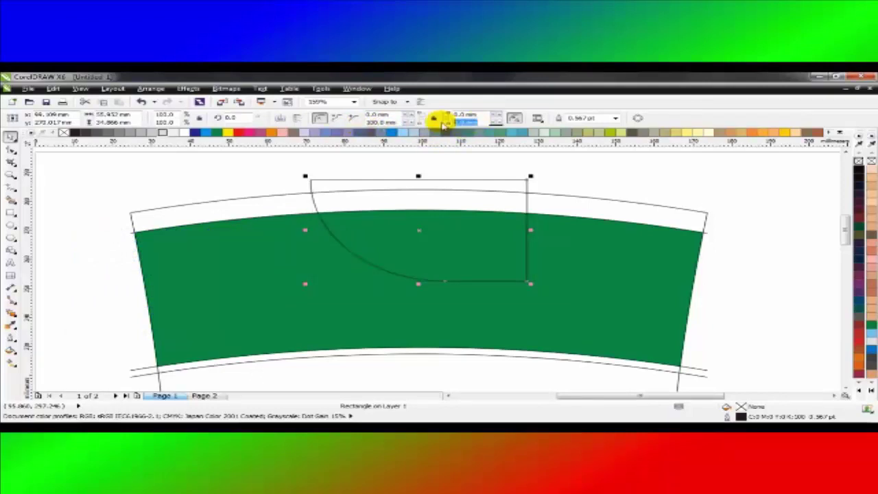
key("Return")
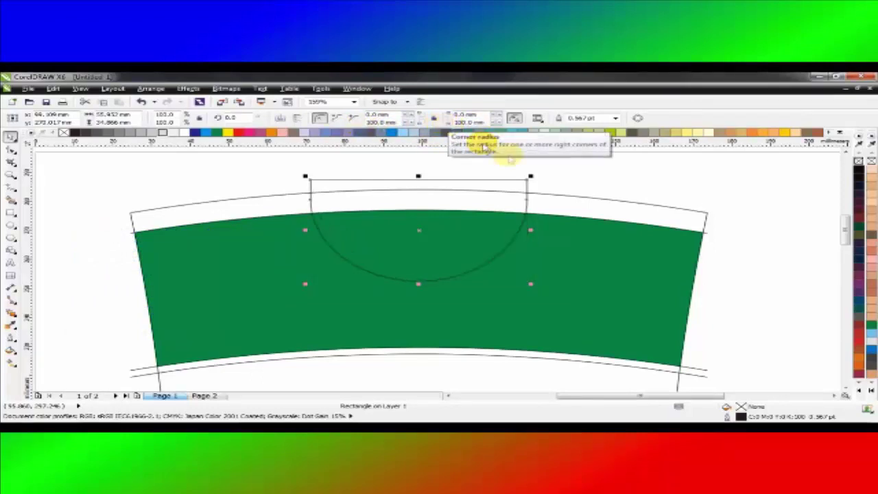
- Move the rounded shape slightly down over the green band to a Y position of about 268.2 mm
left_click(609, 169)
left_click(446, 234)
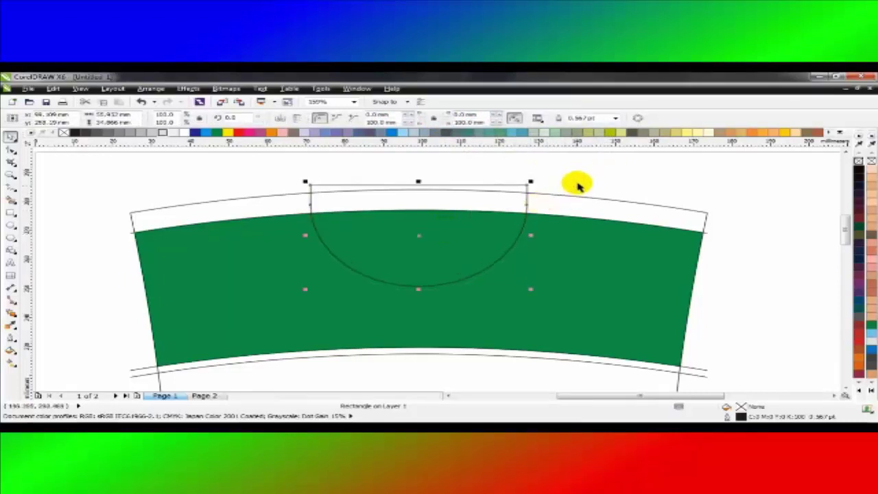
left_click(577, 185)
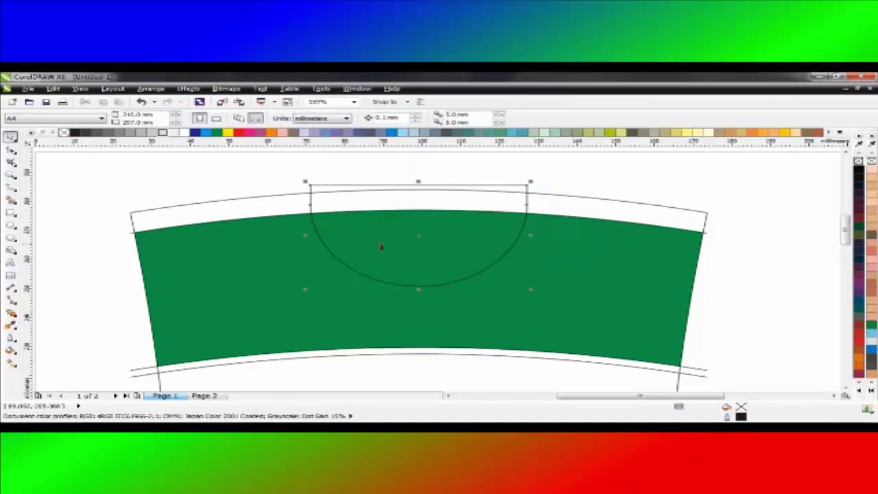
- Intersect the rounded shape with the green band to create a separate piece from their overlap
left_click(289, 246)
left_click(268, 249, "shift")
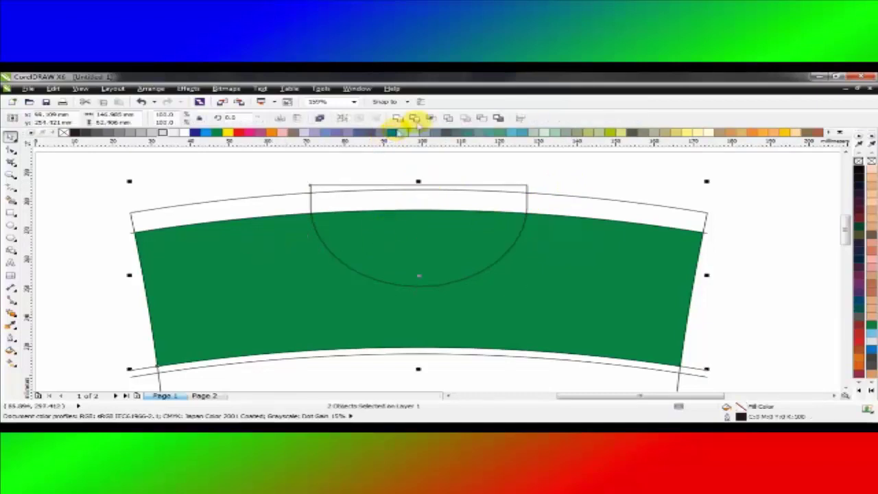
left_click(432, 117)
- Fill the original rounded shape with cyan (C:100 M:0 Y:0 K:0)
left_click(379, 235)
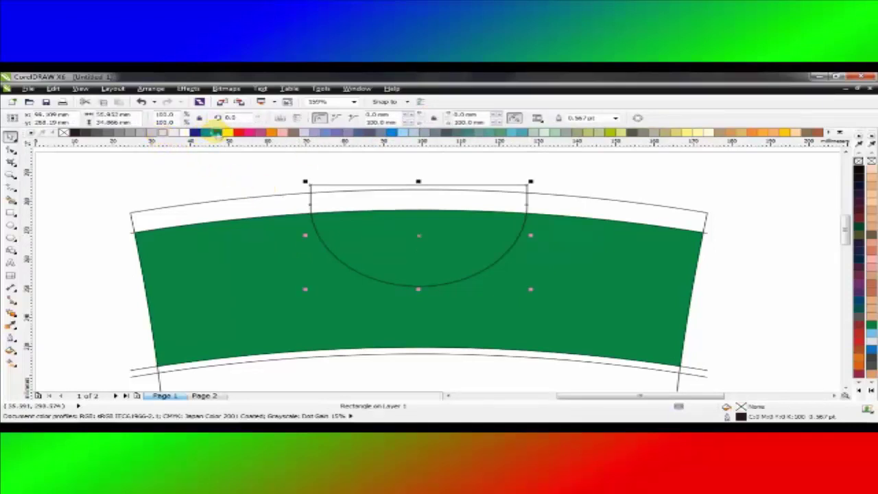
left_click(216, 132)
left_click(204, 134)
left_click(220, 172)
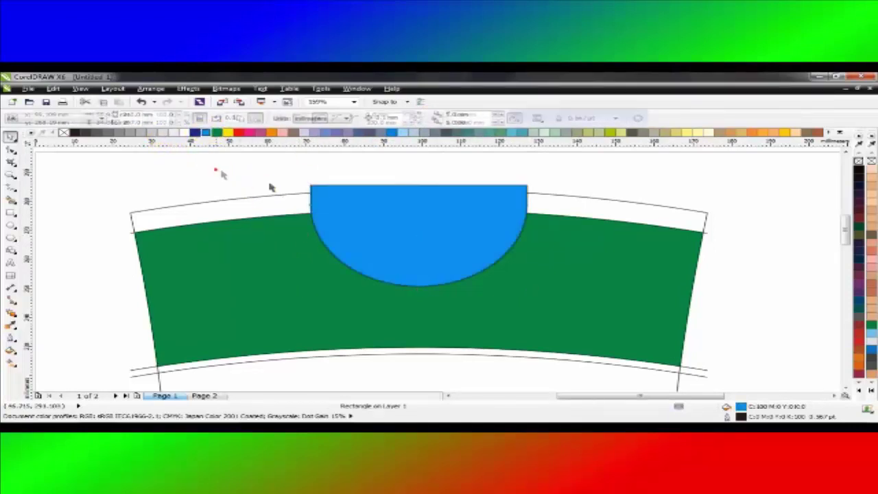
left_click(334, 194)
left_click(278, 201, "shift")
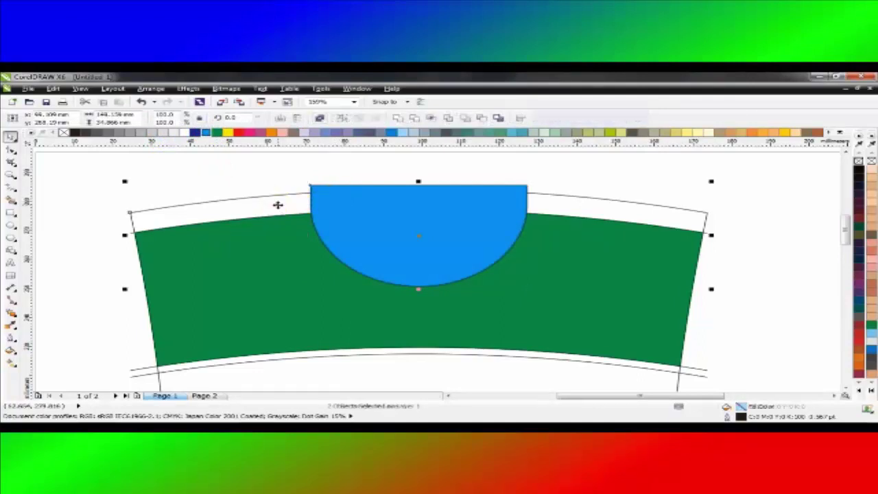
left_click(254, 171)
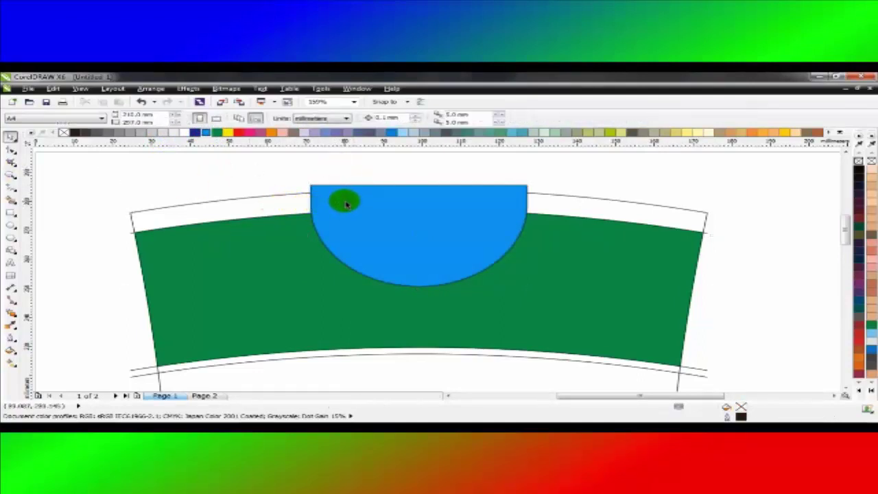
- Move the cyan rounded shape diagonally down and to the right, away from the intersected piece on the green band
left_click_drag(346, 204, 443, 255)
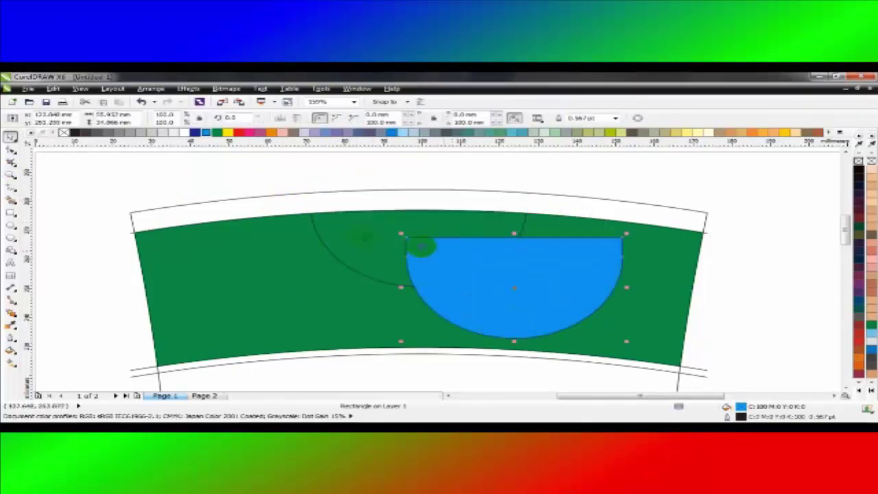
- Fill the intersected rounded piece on the green band with cyan (C:100 M:0 Y:0 K:0)
left_click(278, 165)
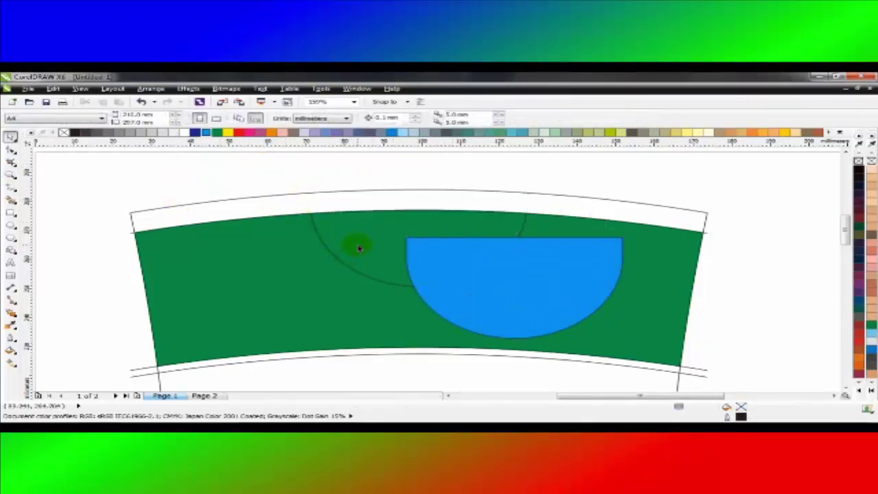
left_click(358, 248)
left_click(206, 132)
left_click(205, 158)
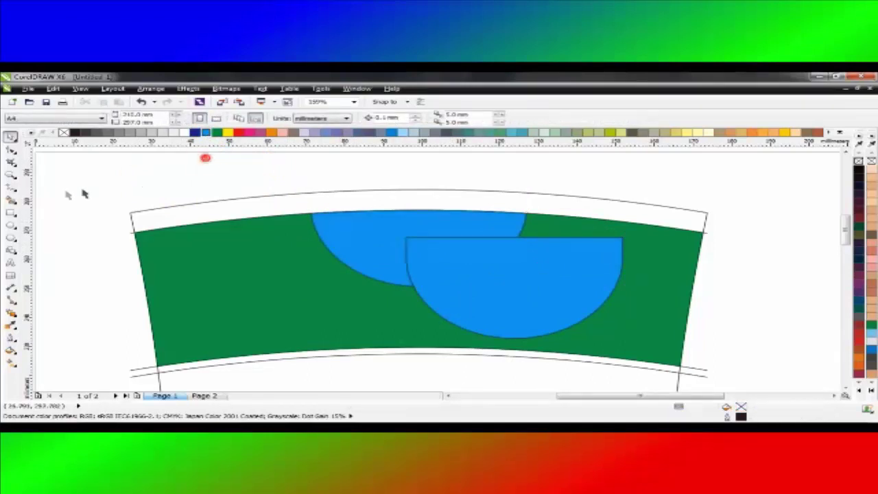
- Create a Smart Fill shape from the curved strip above the green band and colour it purple-pink (C:20 M:80 Y:0 K:20)
left_click(11, 199)
left_click(286, 207)
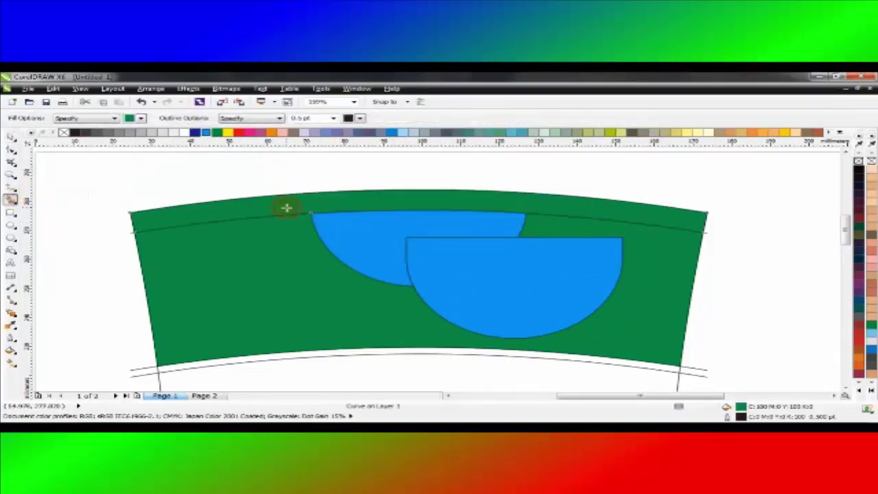
key("space")
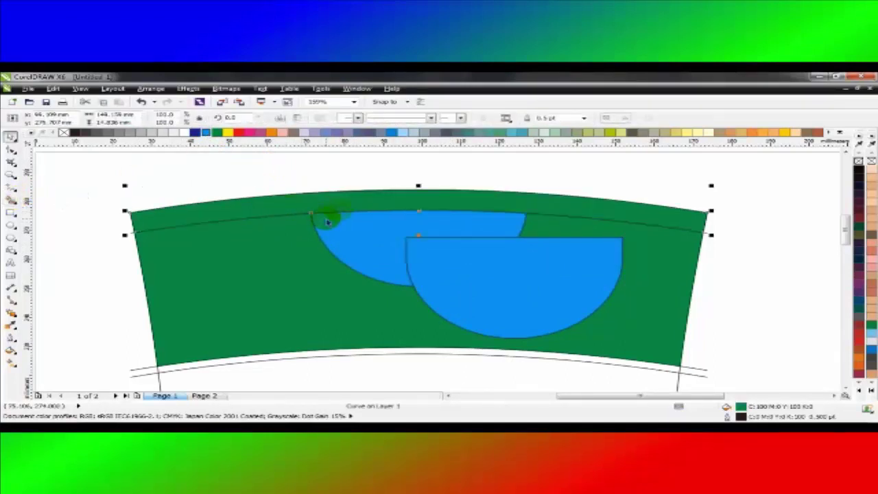
left_click(260, 132)
left_click(288, 170)
- Align the full rounded shape with the intersected cyan piece by their vertical centre lines and lower edges
left_click(470, 261)
left_click(381, 228, "shift")
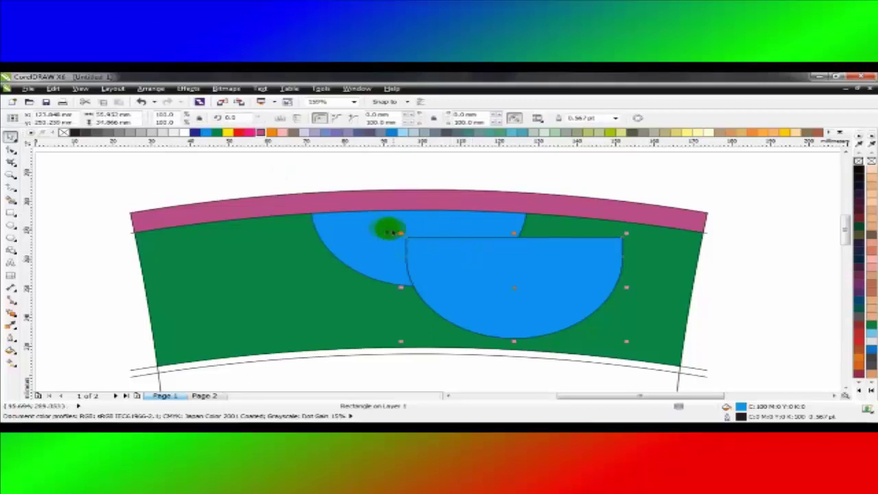
key("c")
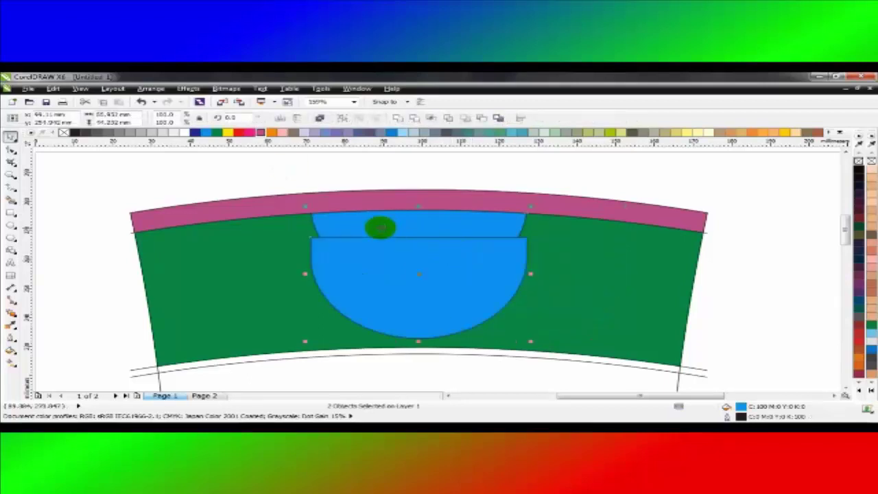
key("t")
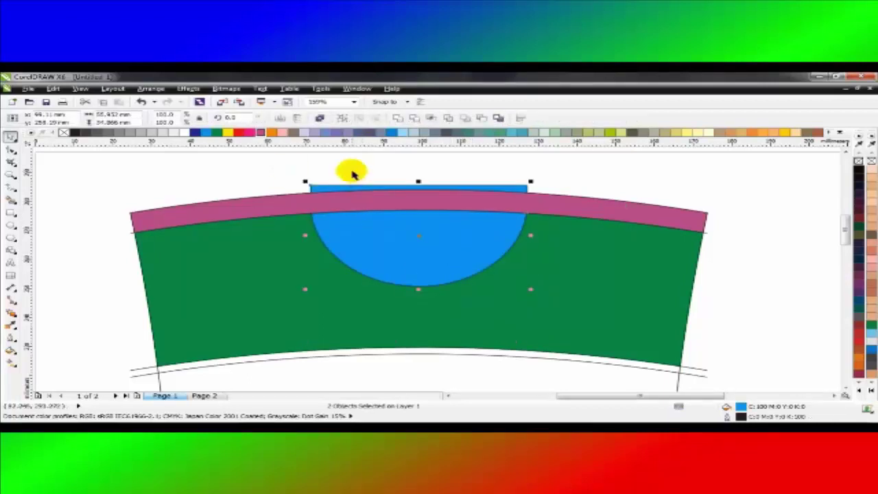
- Bring the full rounded shape to the front and intersect it with the purple-pink strip
left_click(350, 173)
left_click(327, 189)
key("shift+Page_Up")
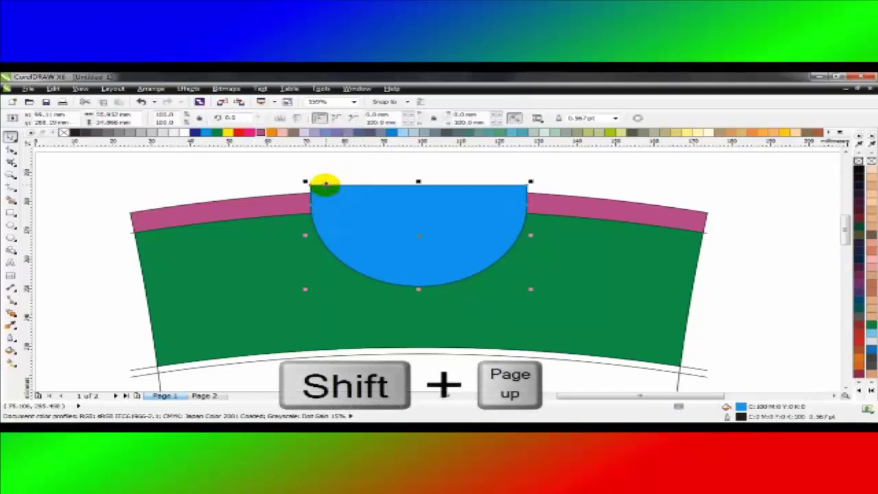
left_click(288, 210, "shift")
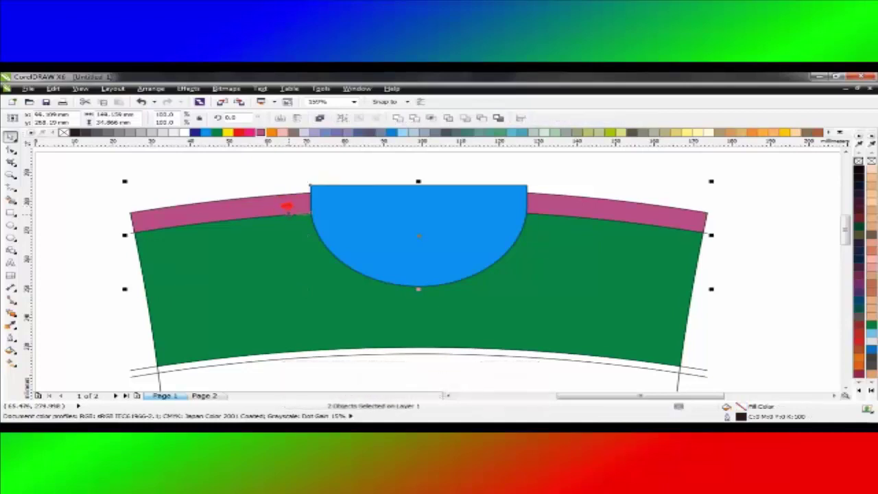
left_click(430, 118)
left_click(363, 156)
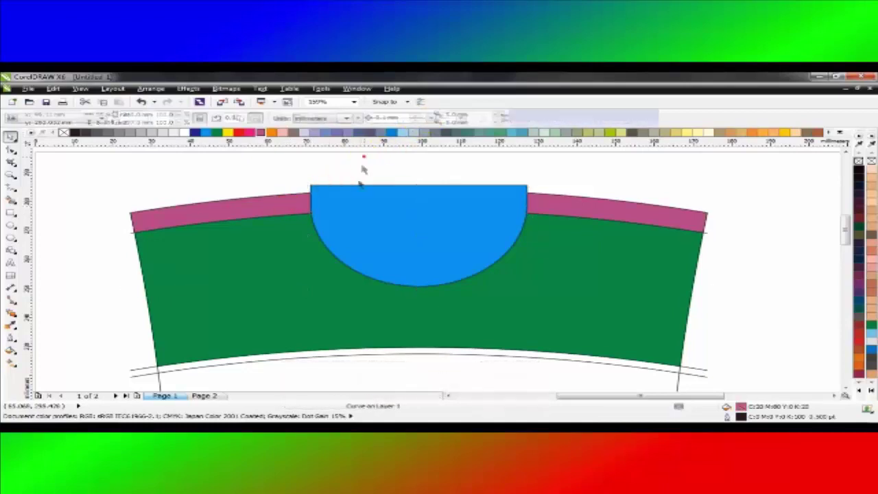
- Move the full rounded shape aside to the right and delete it
left_click_drag(355, 202, 588, 229)
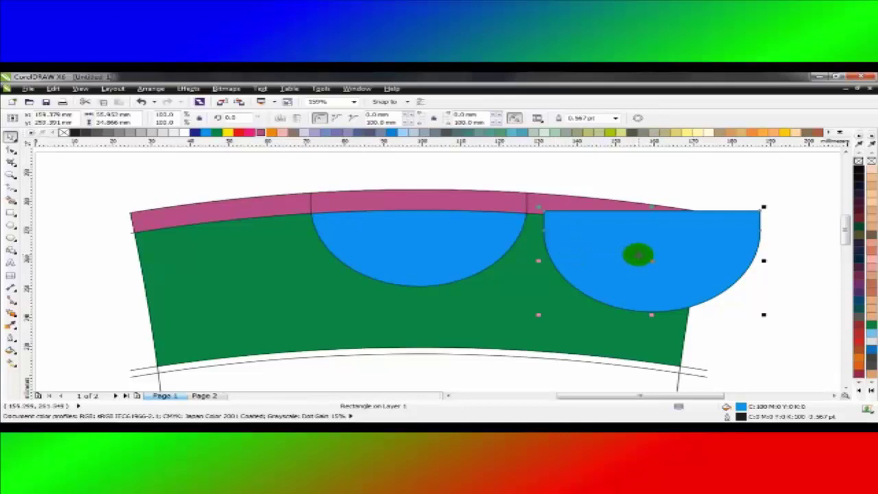
right_click(637, 255)
left_click(672, 181)
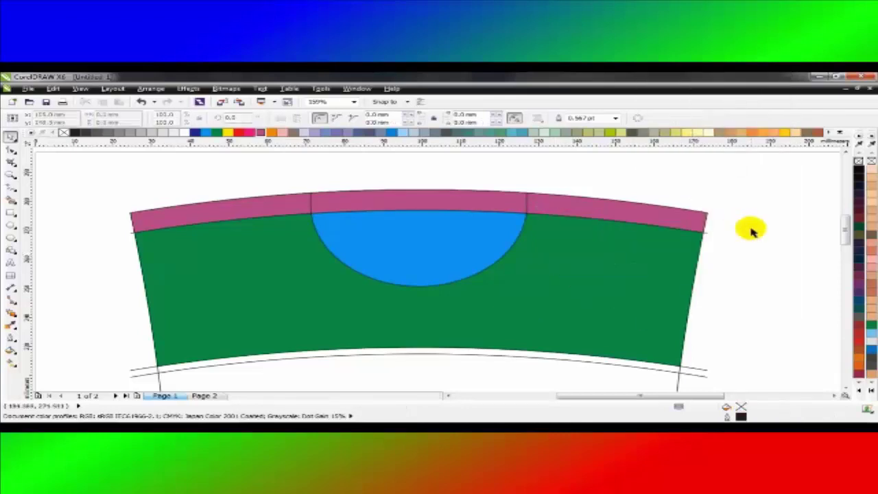
left_click(750, 229)
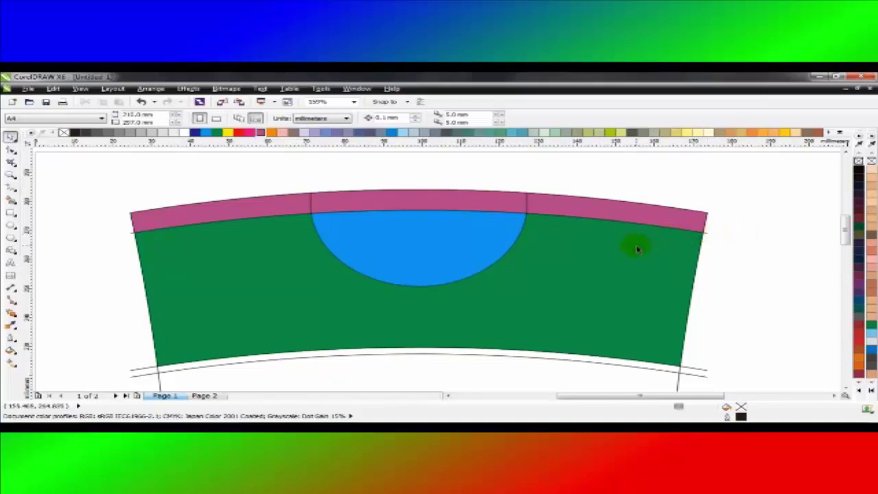
- Create green Smart Fill shapes from the thin strip between the two middle curves and from the large body below them
key("F4")
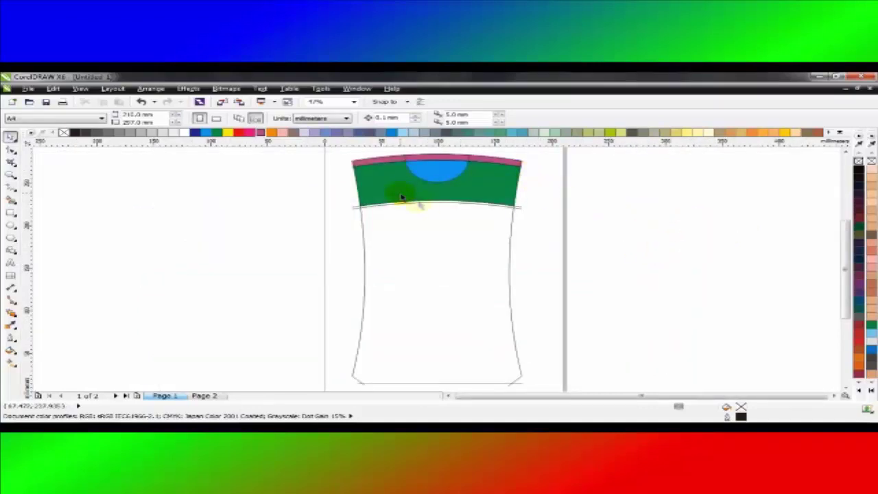
scroll(422, 203, "up", 5)
left_click(9, 198)
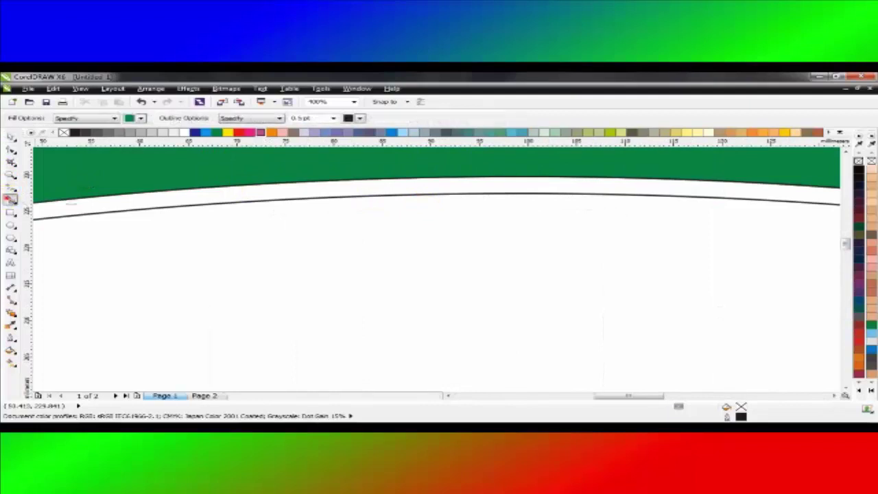
left_click(160, 206)
left_click(220, 247)
scroll(346, 239, "down", 1)
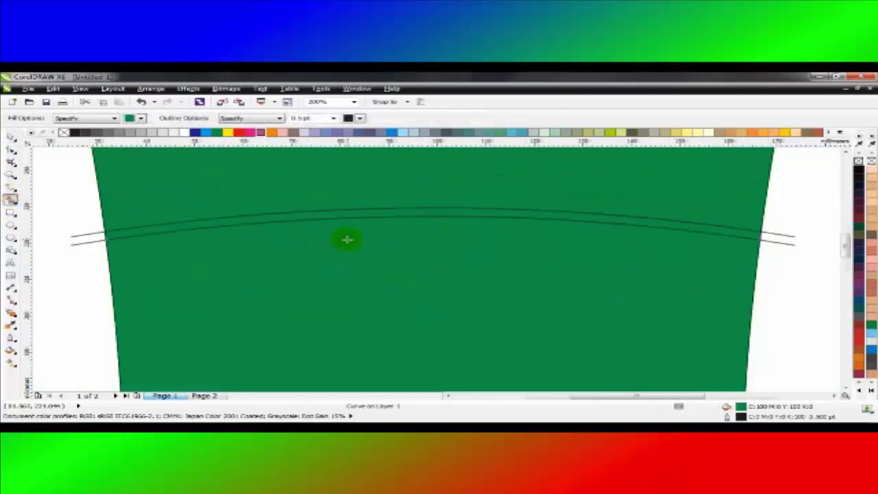
scroll(347, 239, "down", 5)
scroll(349, 243, "up", 1)
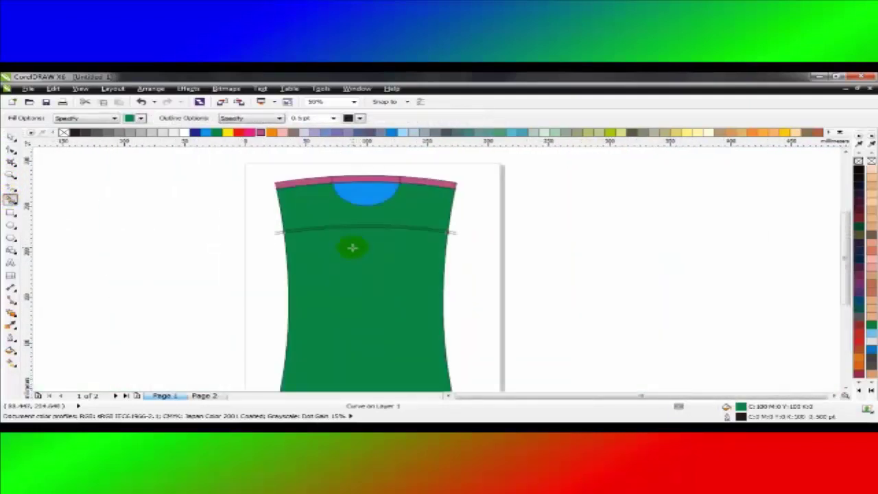
key("space")
left_click(483, 208)
- Delete the leftover construction curves under the upper strip and along both edges of the thin middle strip
scroll(454, 184, "up", 3)
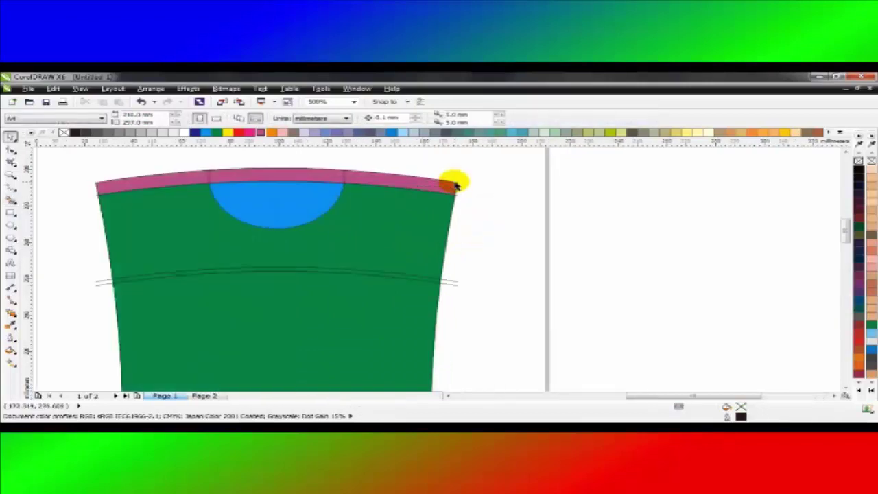
scroll(458, 209, "up", 2)
left_click(472, 255)
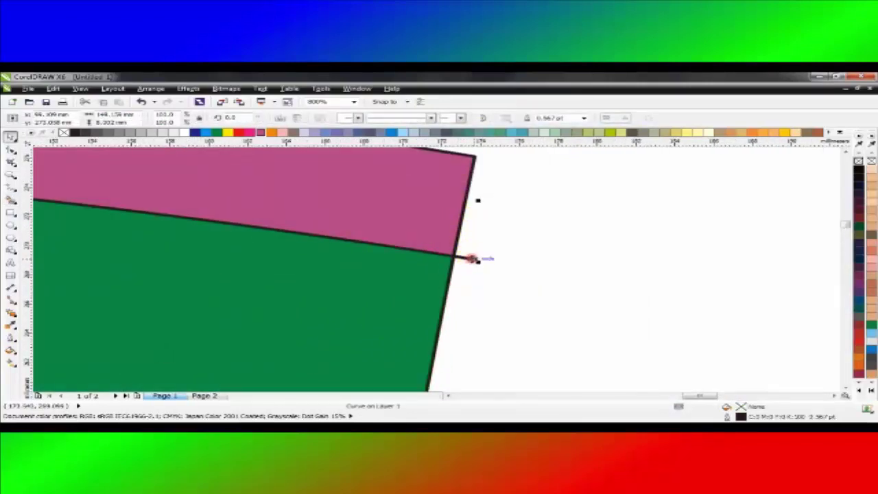
left_click(494, 262)
scroll(493, 262, "down", 8)
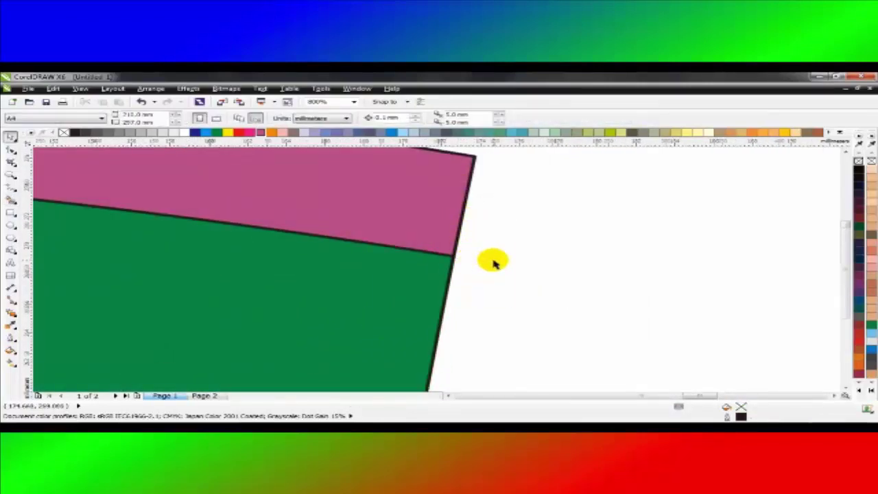
left_click(521, 207)
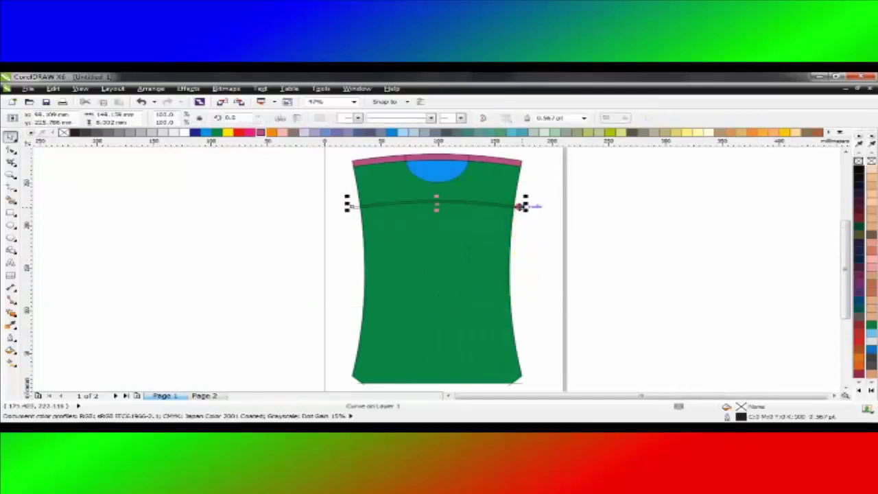
left_click(520, 214)
left_click(521, 205)
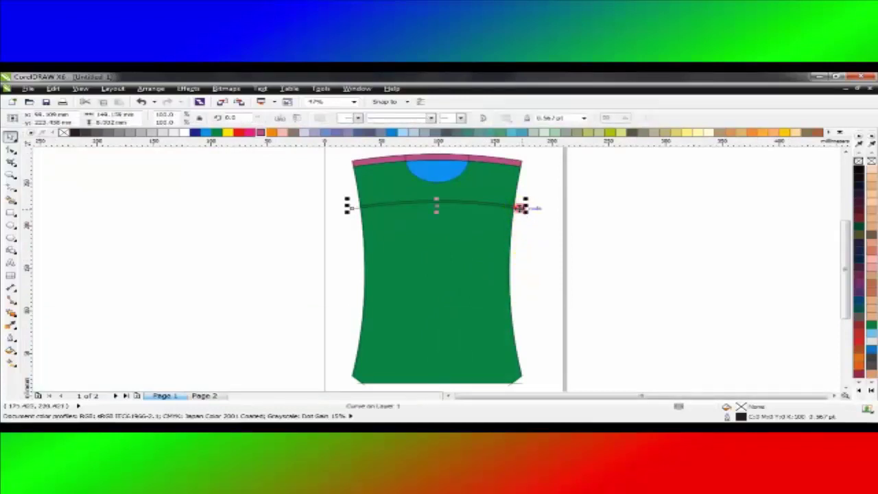
left_click(520, 212)
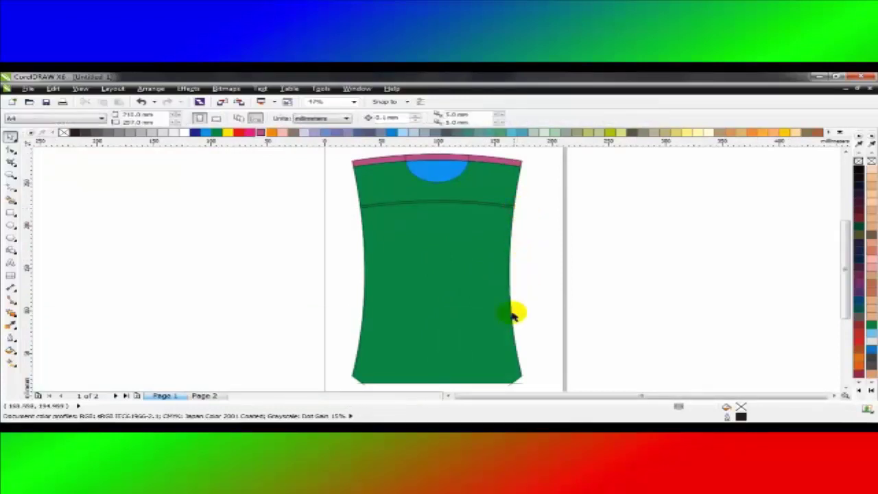
- Delete the leftover base line and the short corner lines at the lower end of the body
left_click(520, 383)
key("Delete")
left_click_drag(526, 380, 335, 361)
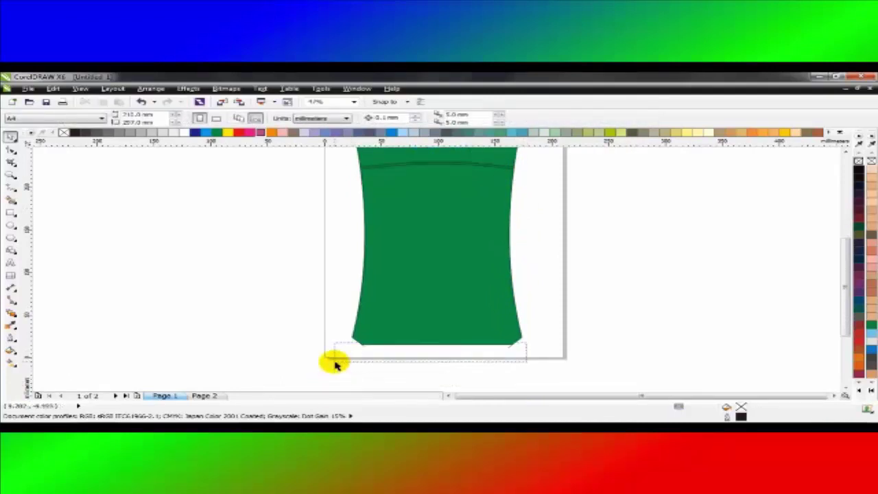
left_click_drag(319, 321, 556, 370)
key("Delete")
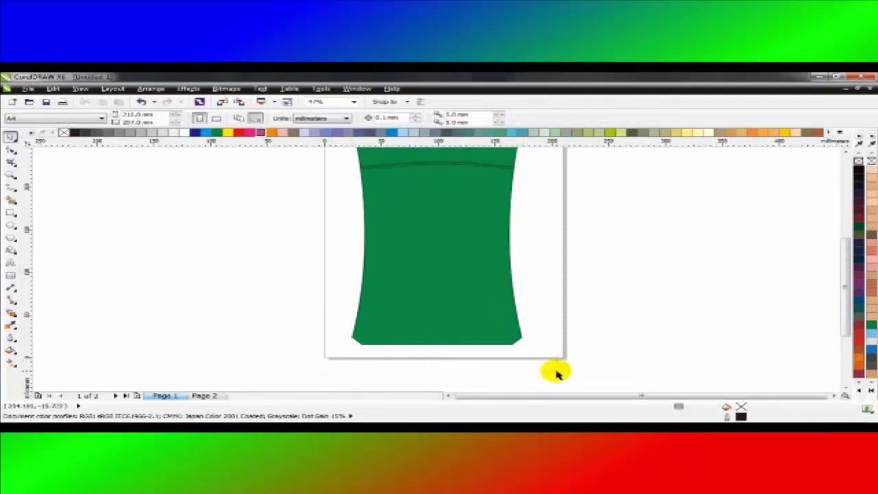
scroll(514, 355, "up", 2)
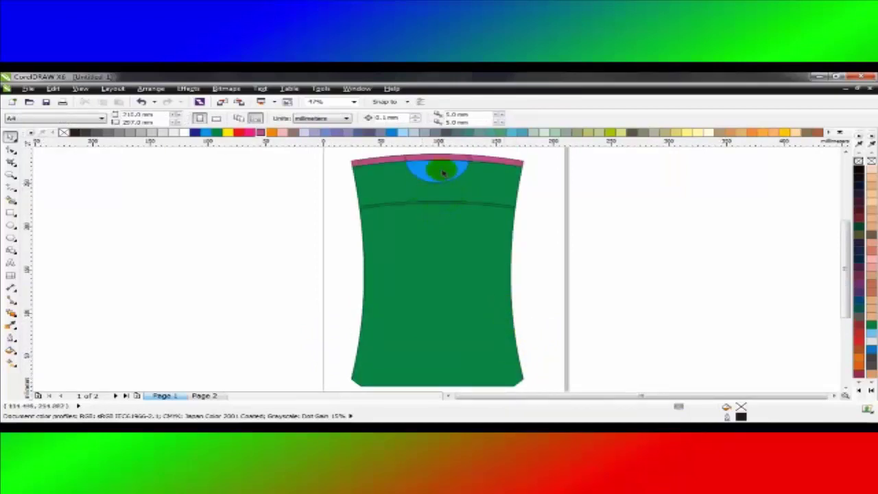
scroll(430, 157, "up", 5)
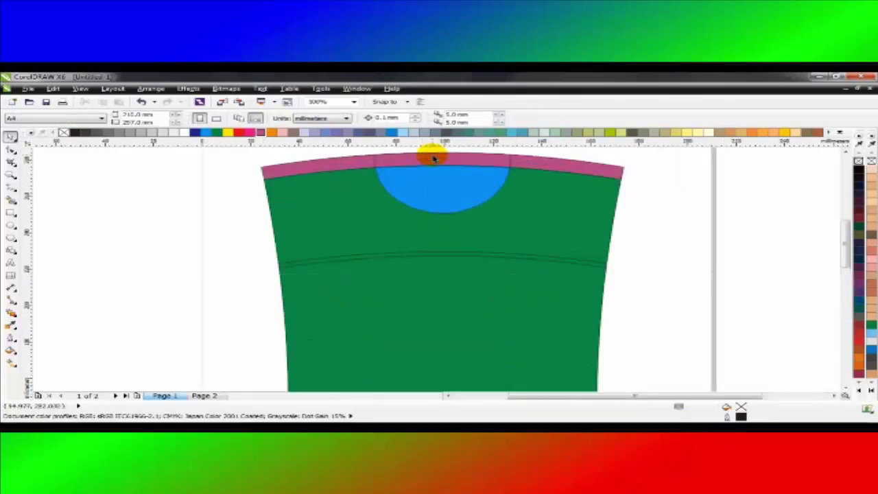
left_click(19, 192)
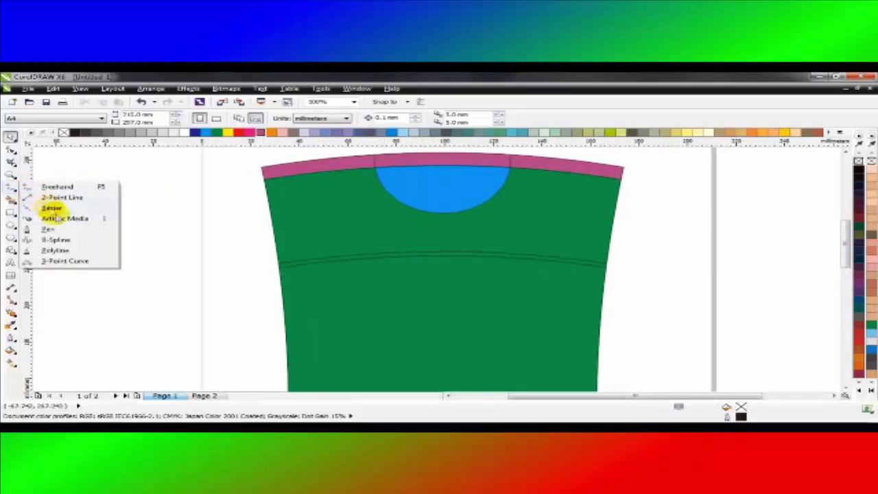
left_click(60, 230)
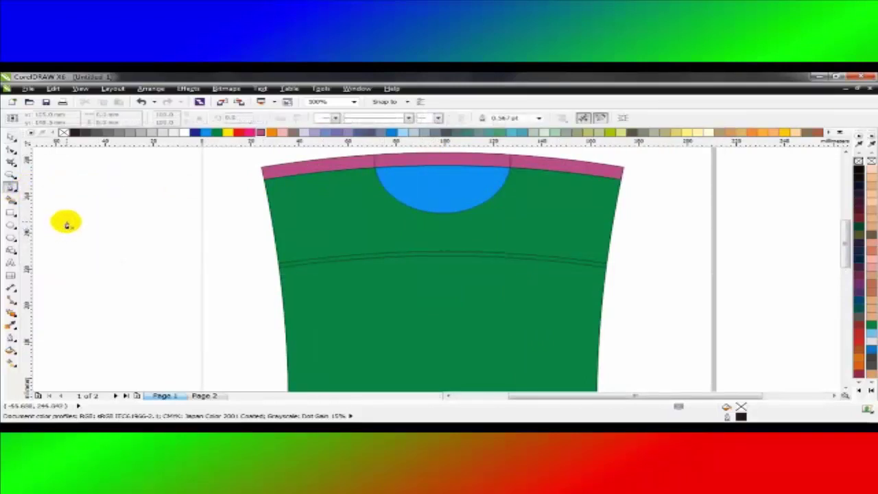
left_click(10, 135)
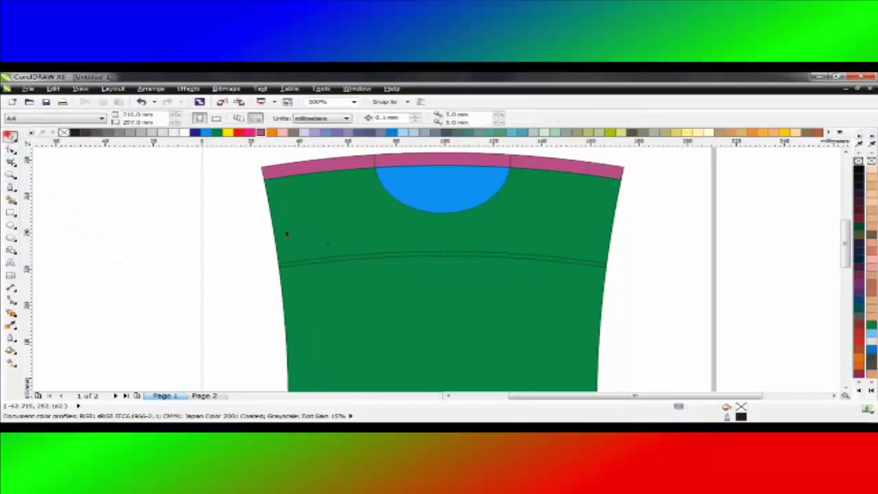
- Fill the thin curved strip between the upper band and the body with black (C:0 M:0 Y:0 K:100)
left_click(354, 262)
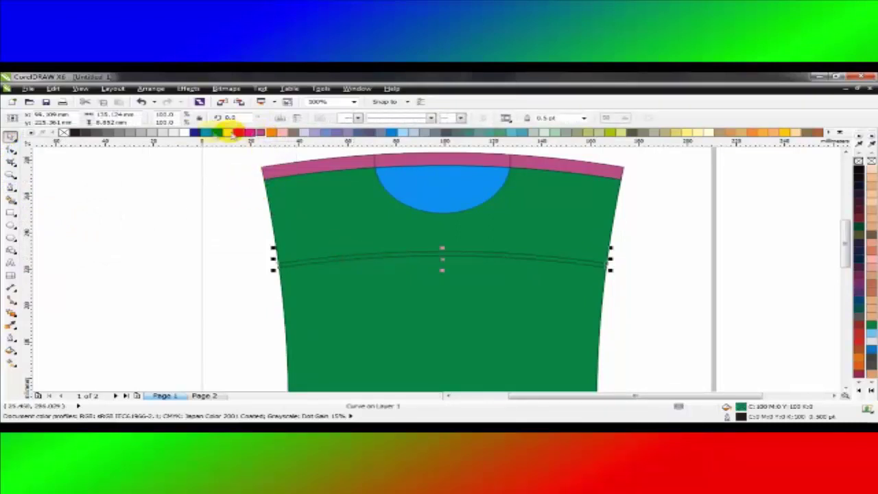
left_click(74, 132)
left_click(153, 182)
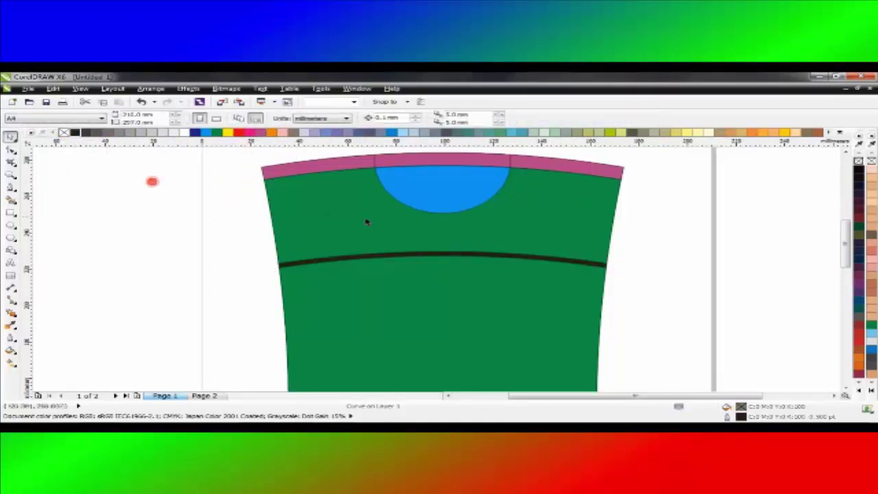
- Fill the green upper band and the large lower body with purple-pink (C:20 M:80 Y:0 K:20)
left_click(365, 219)
left_click(252, 133)
left_click(210, 192)
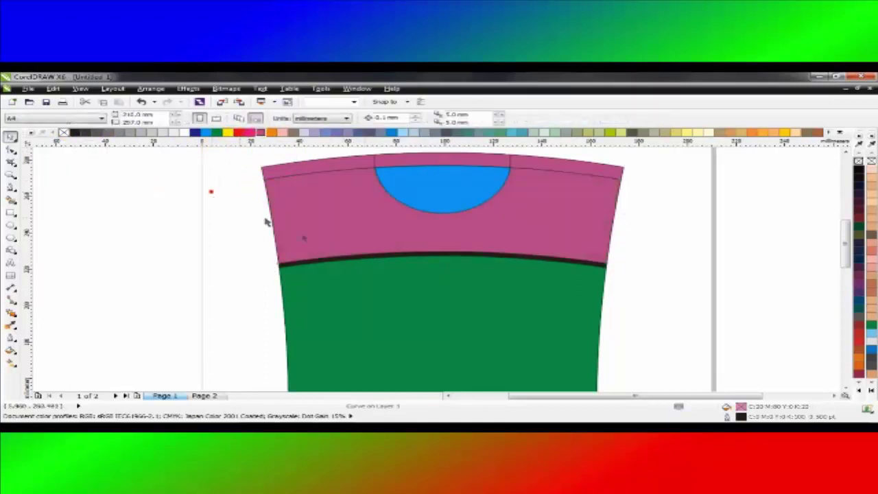
left_click(368, 277)
left_click(252, 132)
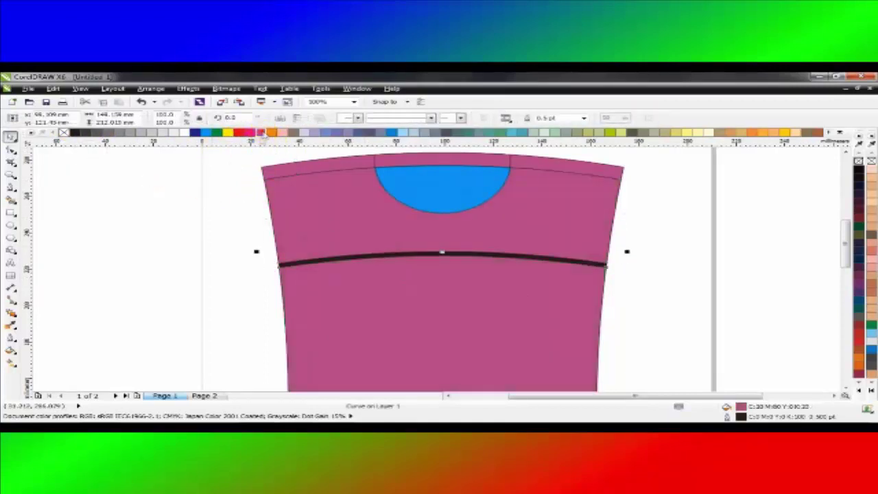
left_click(223, 211)
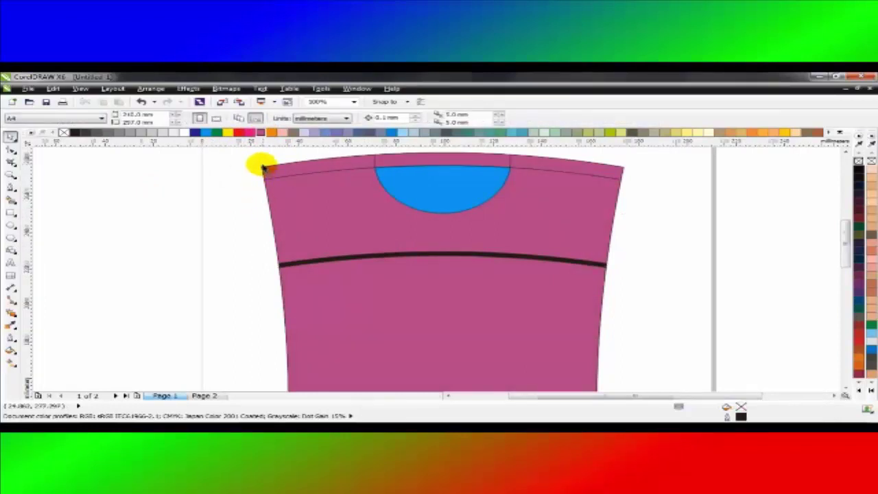
- Draw a closed curved highlight strip, about 15 mm wide and 44 mm high, inside the upper band along its left edge
scroll(260, 167, "up", 2)
left_click(15, 187)
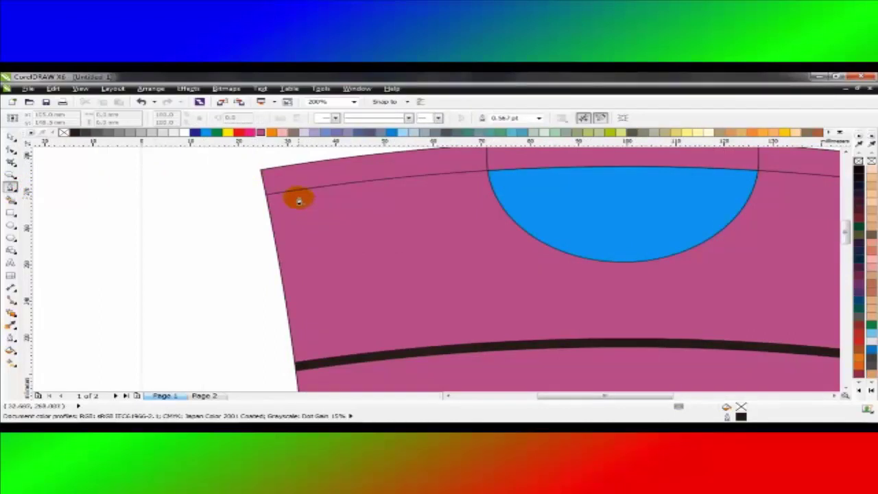
left_click(344, 194)
left_click_drag(383, 297, 371, 351)
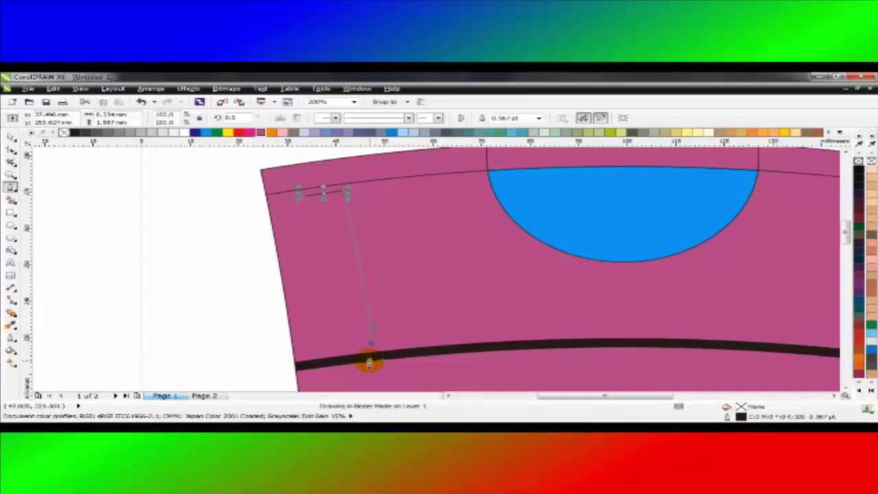
mouse_move(366, 388)
left_mouse_down()
mouse_move(382, 324)
mouse_move(375, 314)
mouse_move(372, 352)
left_mouse_up()
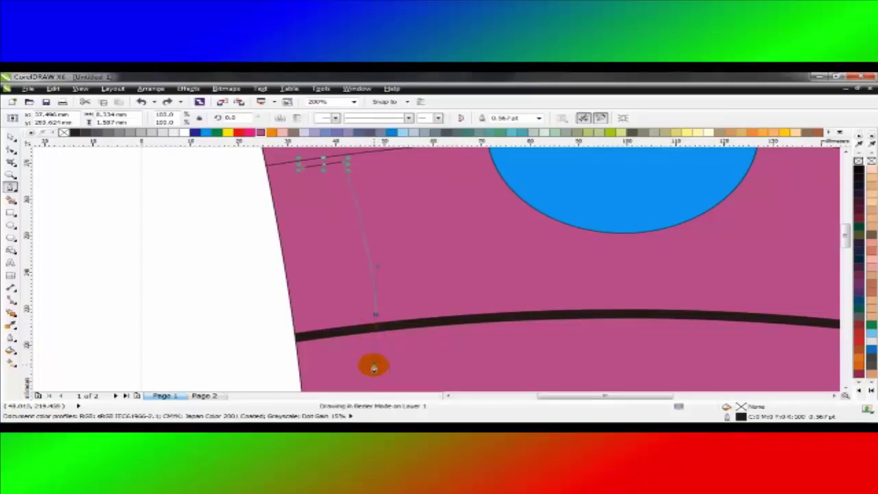
left_click_drag(373, 367, 372, 364)
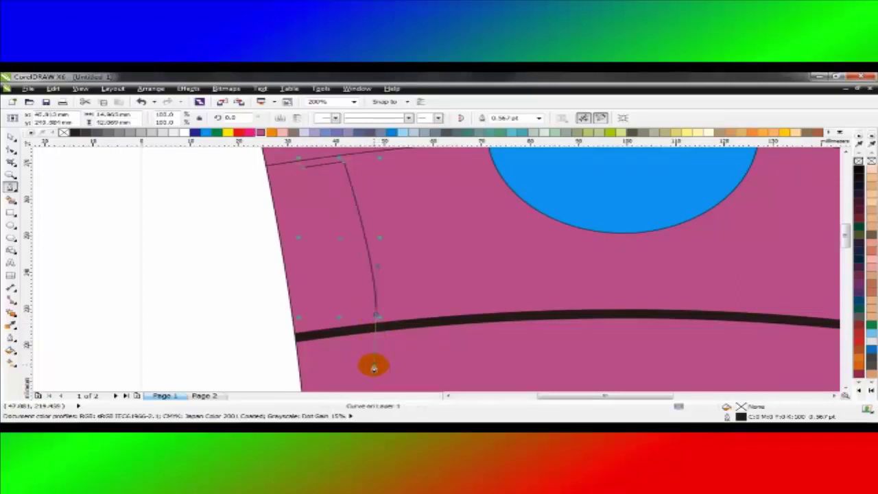
double_click(375, 316)
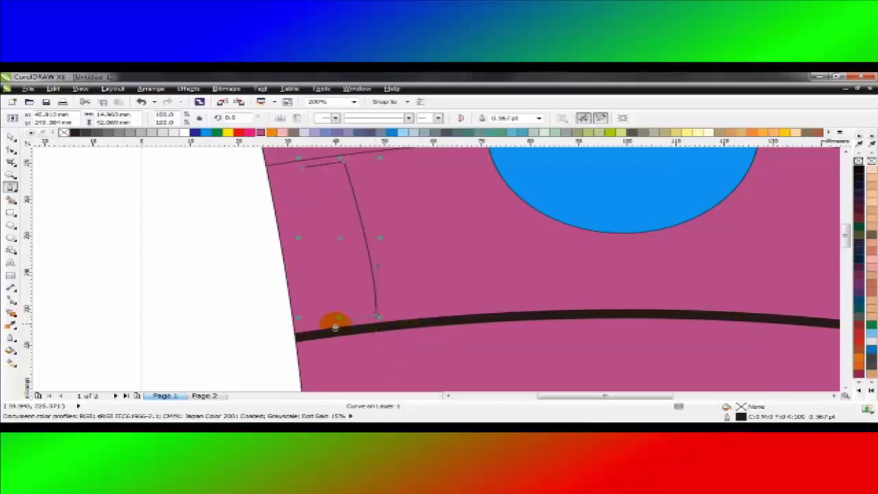
left_click(335, 324)
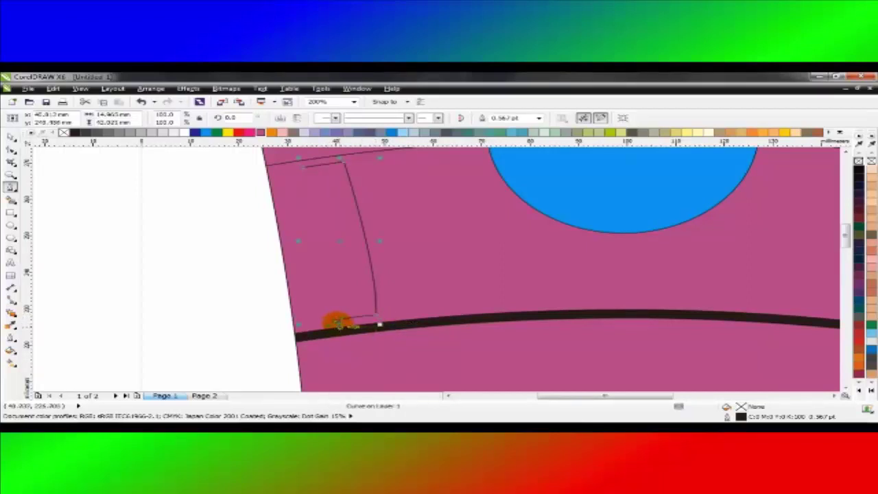
left_click_drag(336, 323, 312, 177)
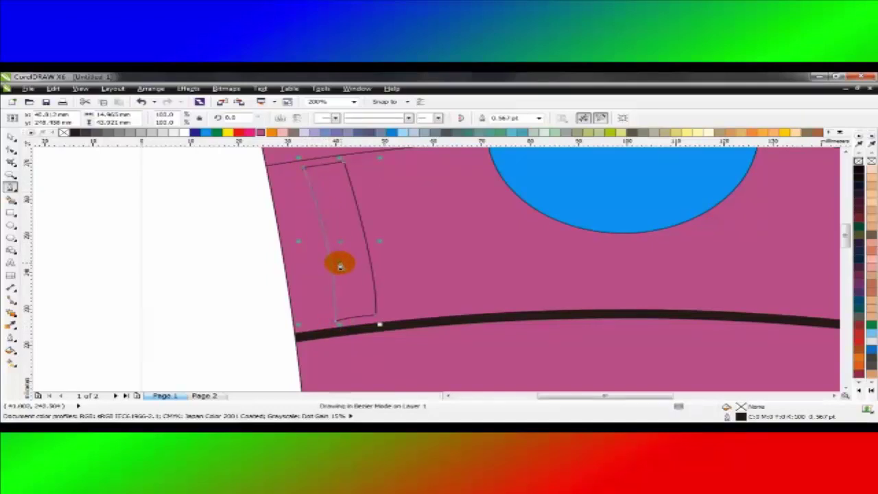
left_click(305, 171)
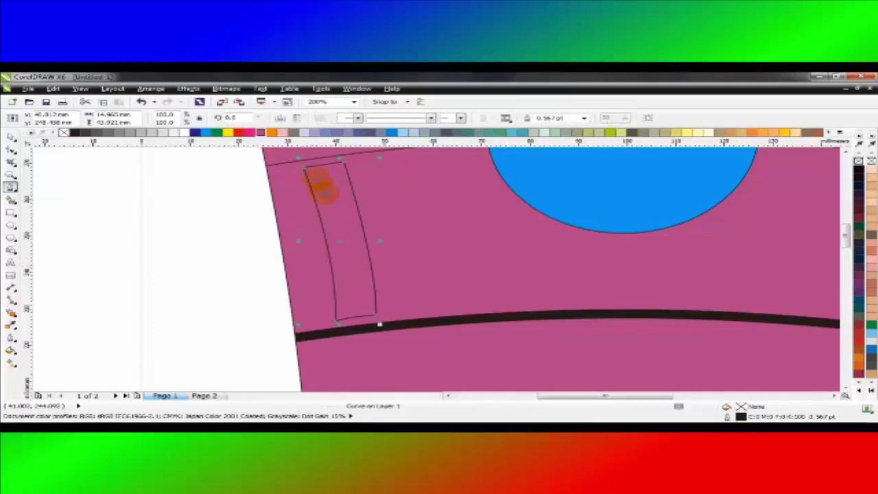
- Fill the highlight strip in the upper band with pink (C:0 M:40 Y:20 K:0) and remove its outline
left_click(282, 133)
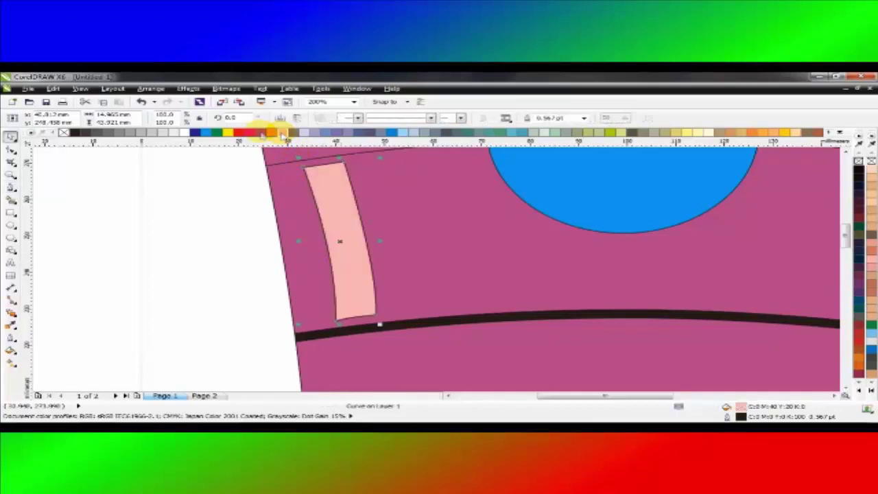
right_click(65, 132)
left_click(198, 206)
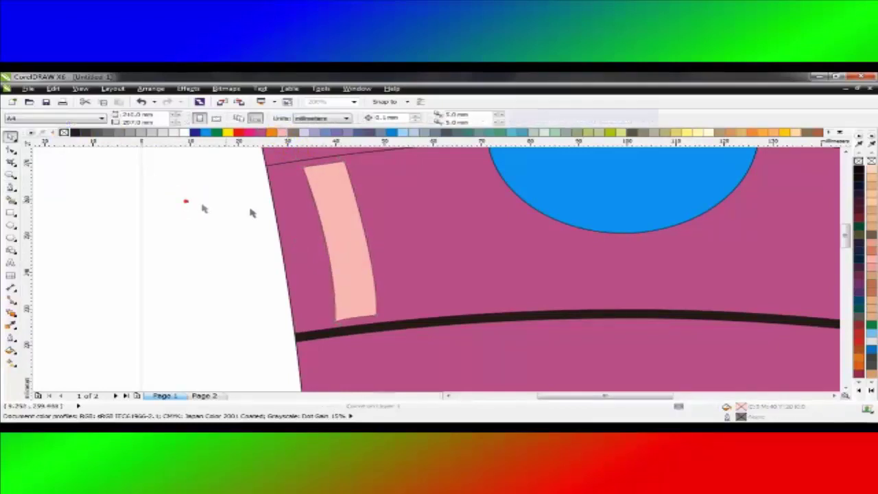
scroll(297, 210, "down", 5)
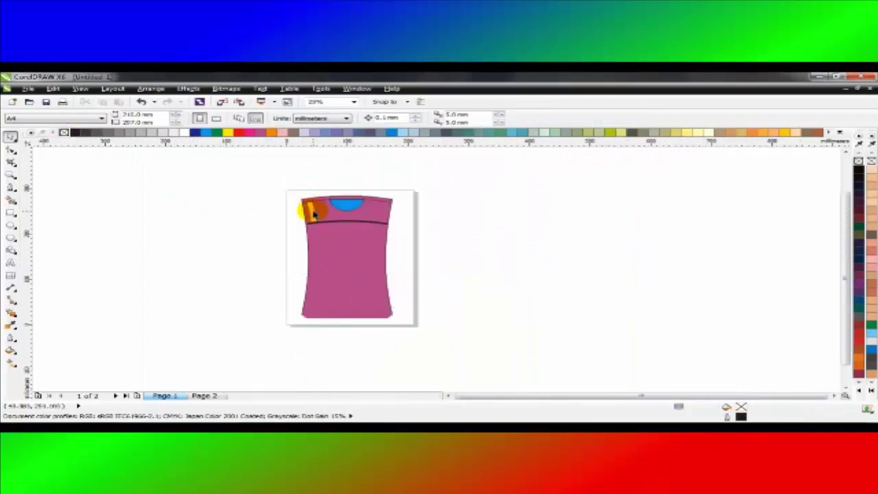
- Start a second strip below the black band with a short upper edge and a long curved inner side down the body
scroll(313, 214, "up", 2)
left_click(11, 187)
left_click(328, 234)
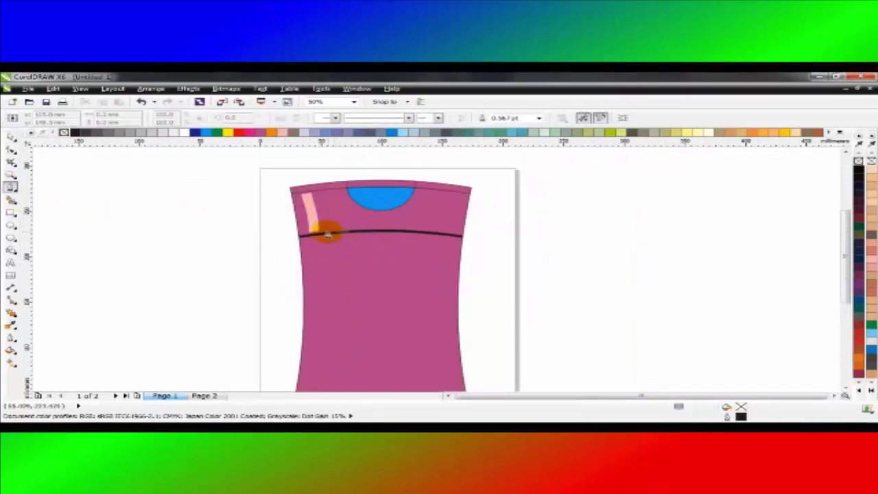
scroll(327, 234, "up", 4)
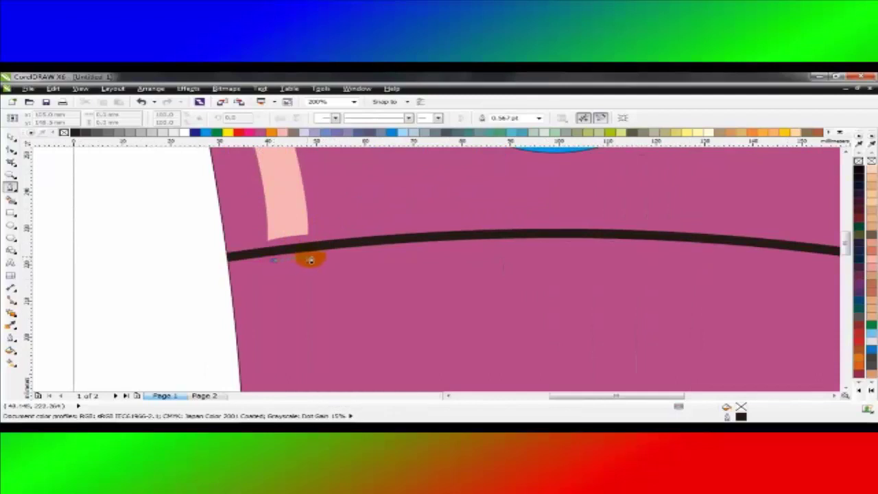
left_click(310, 256)
scroll(310, 257, "down", 4)
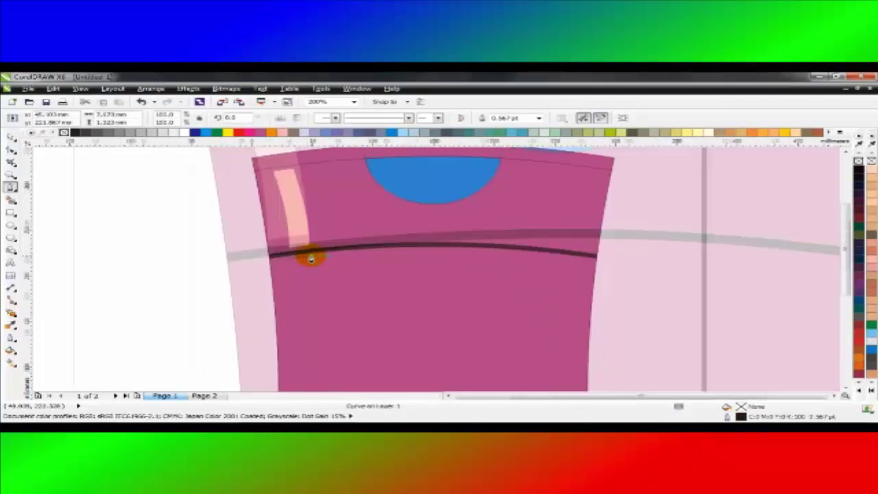
scroll(311, 274, "down", 2)
scroll(313, 352, "up", 2)
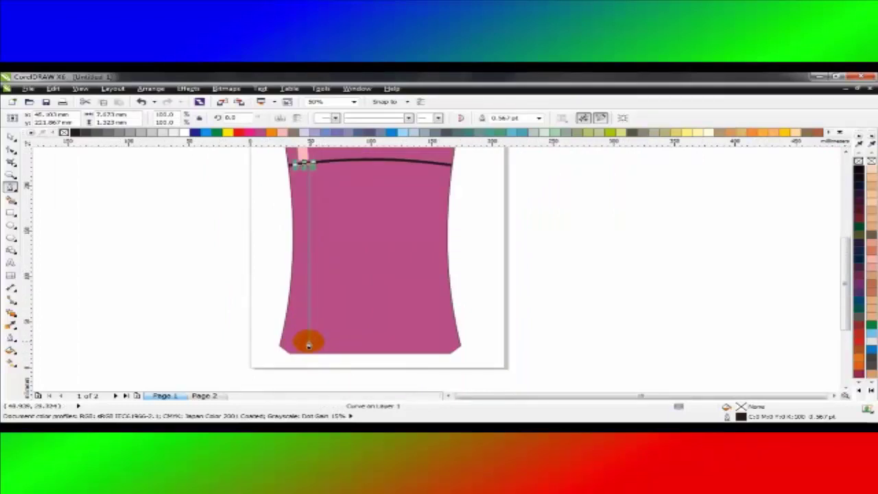
left_click_drag(309, 344, 310, 305)
scroll(288, 391, "down", 2)
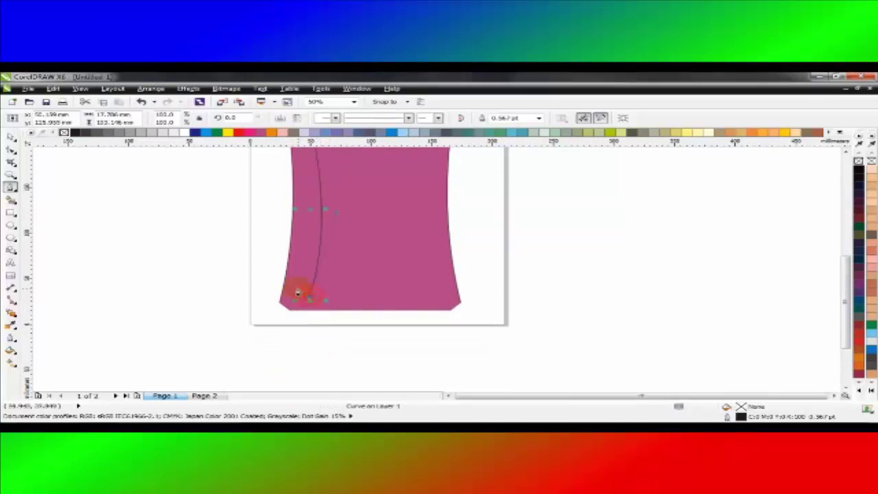
- Add the lower edge and curved outer side to close the long body strip, about 21 mm wide and 194 mm high
scroll(297, 293, "up", 2)
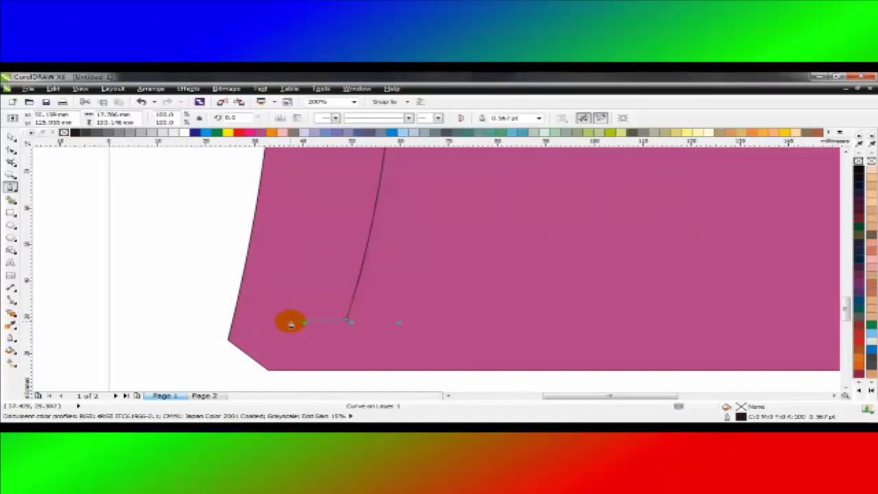
left_click(293, 324)
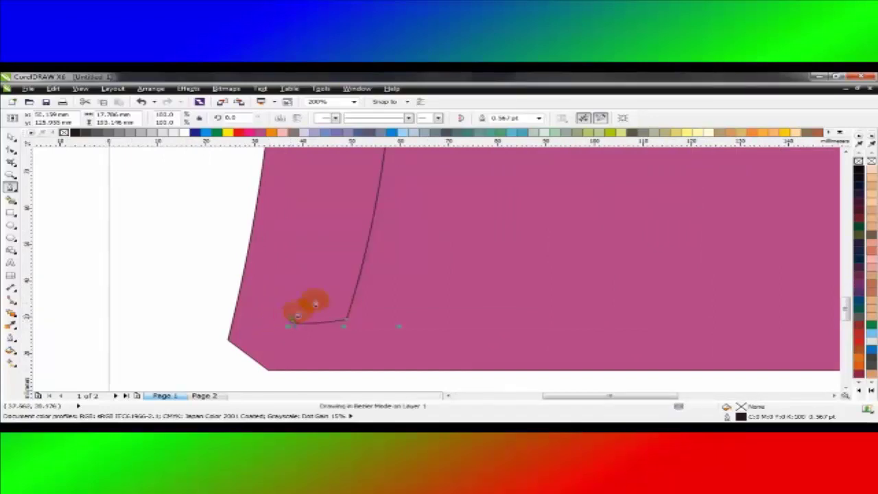
scroll(302, 307, "down", 2)
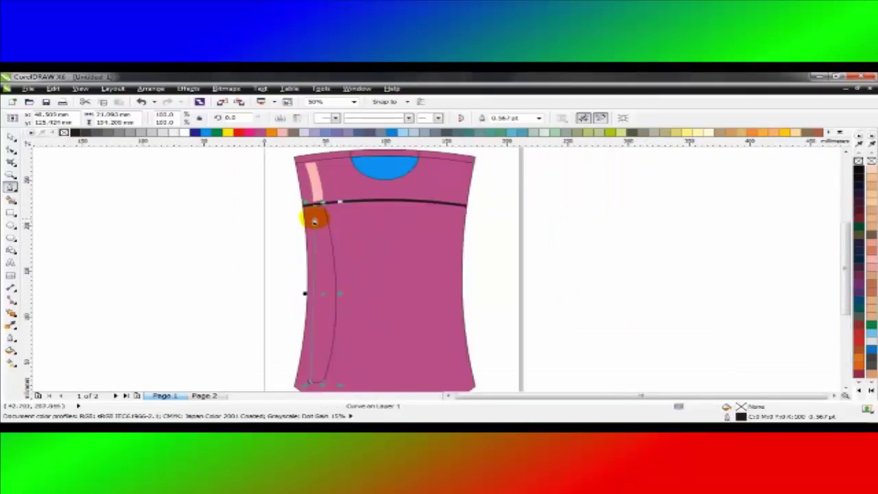
left_click(312, 213)
left_click_drag(323, 322, 333, 347)
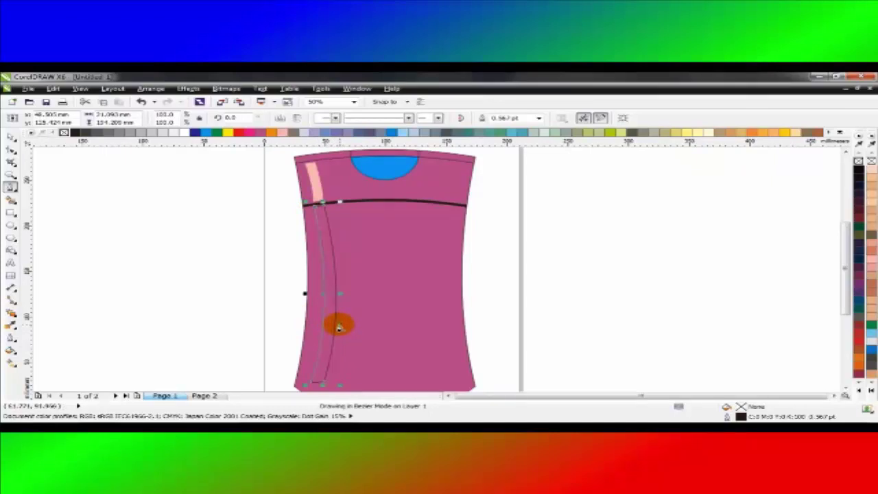
- Fill the long body strip with pink (C:0 M:40 Y:20 K:0) and rotate it to about 358.7 degrees
key("space")
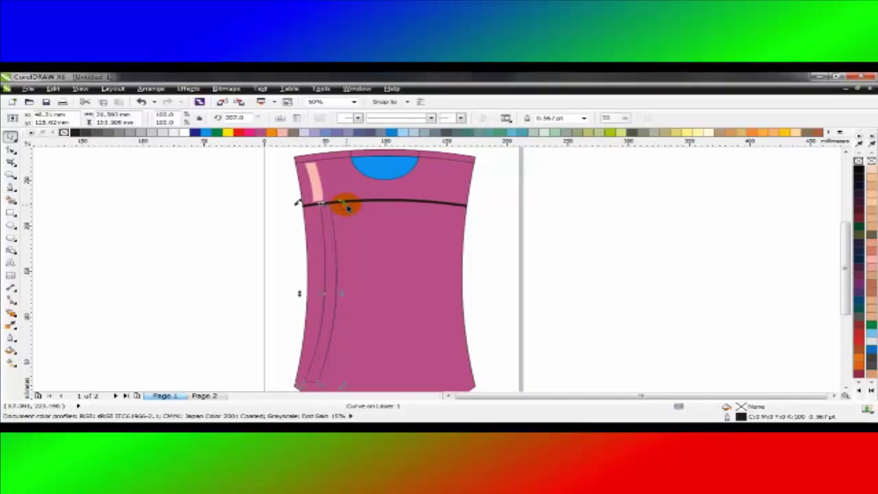
left_click(282, 132)
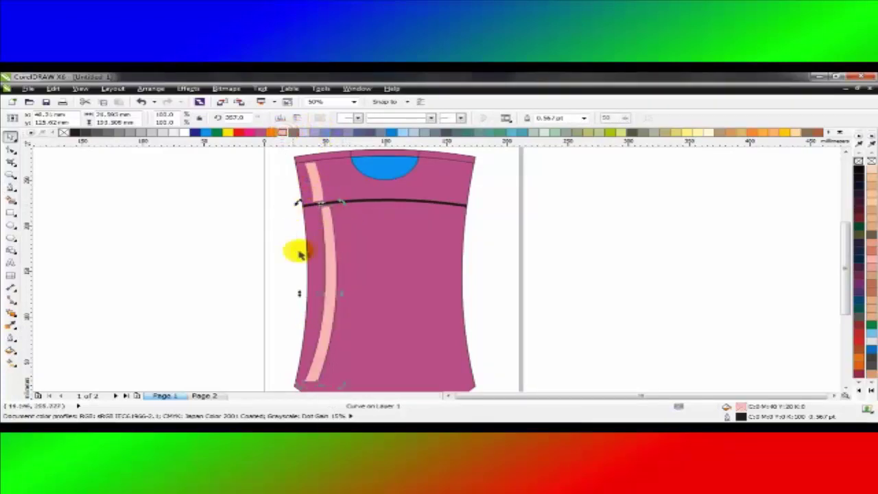
left_click(295, 202)
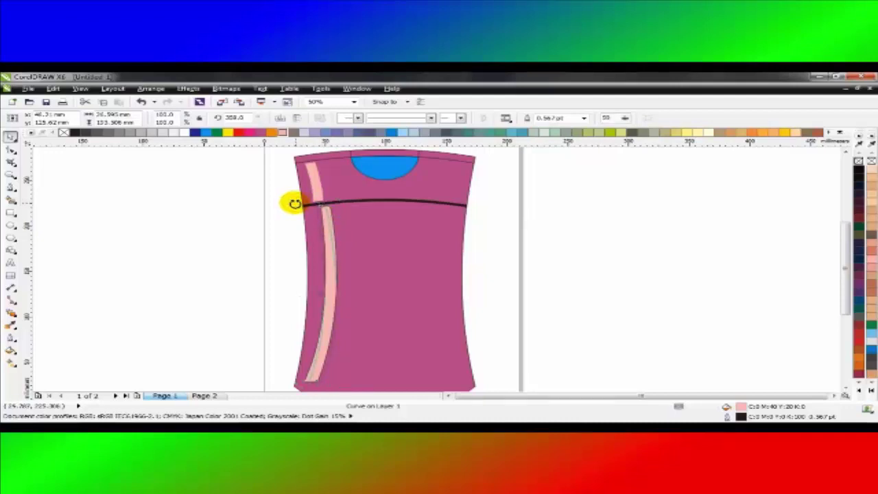
left_click(277, 219)
- Move the long body strip towards the left edge, placing its upper end just below the black band under the upper strip
left_click(333, 275)
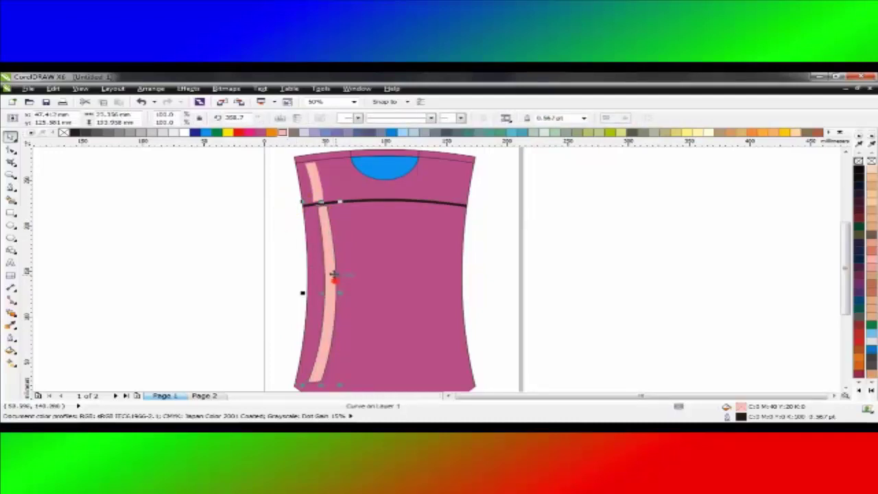
left_click(327, 271)
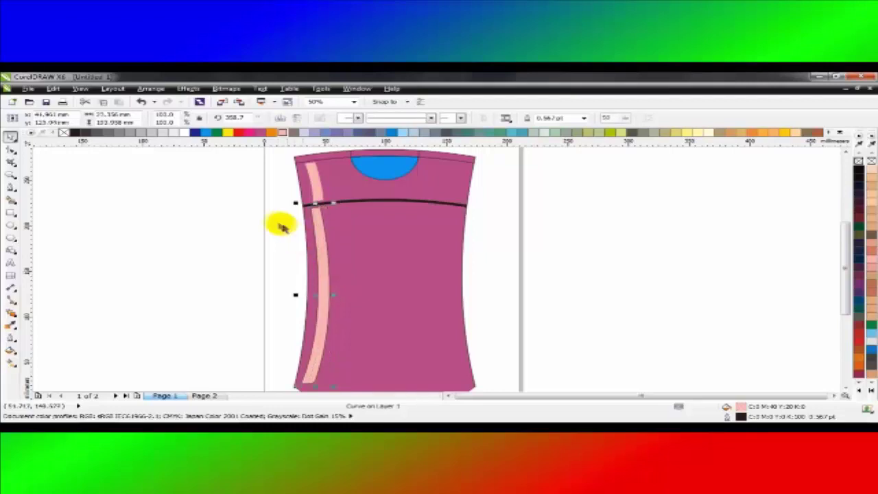
left_click(278, 222)
scroll(323, 192, "up", 3)
left_click(314, 241)
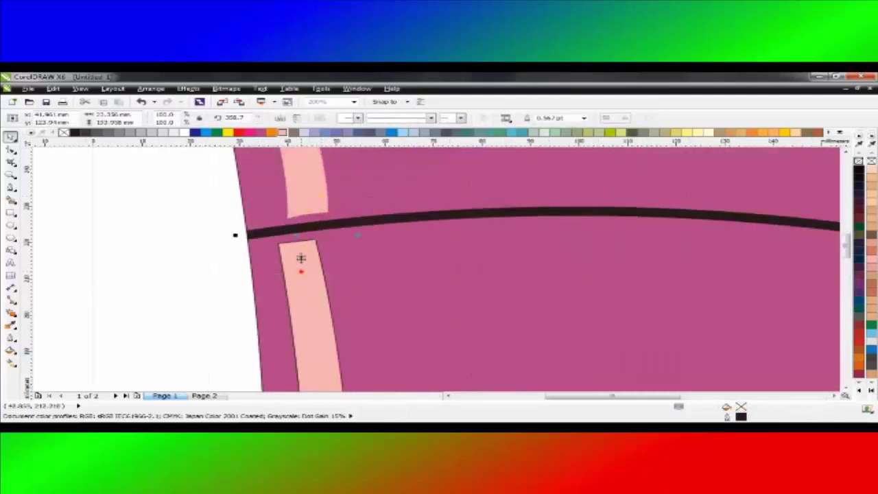
left_click(310, 251)
left_click_drag(315, 250, 316, 250)
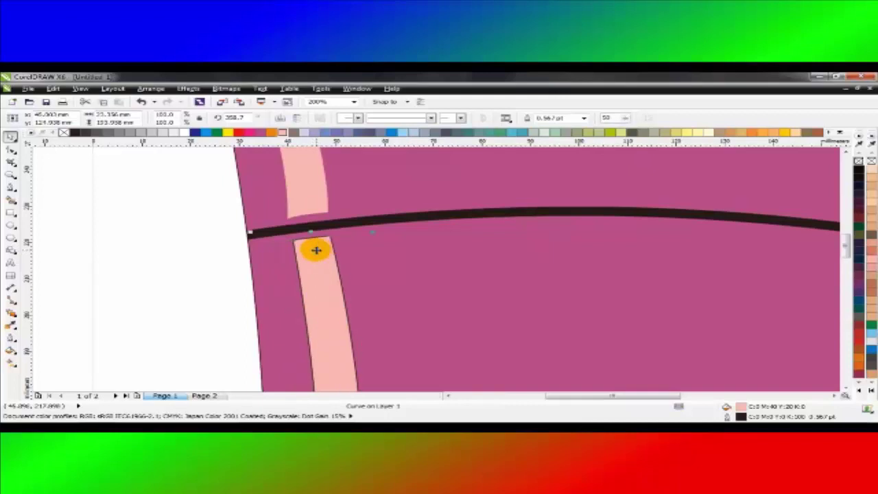
left_click(190, 243)
- Shift the upper pink strip slightly towards the left edge to line it up with the body strip
left_click(307, 189)
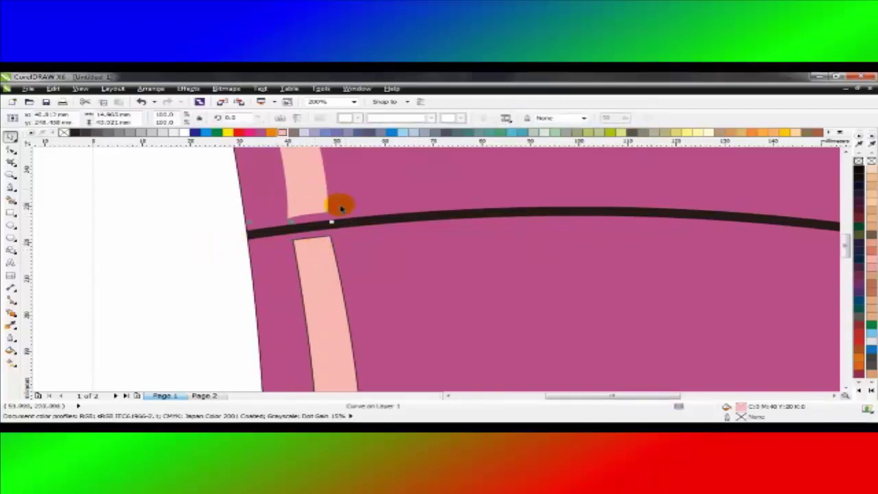
scroll(337, 210, "down", 3)
scroll(332, 184, "up", 3)
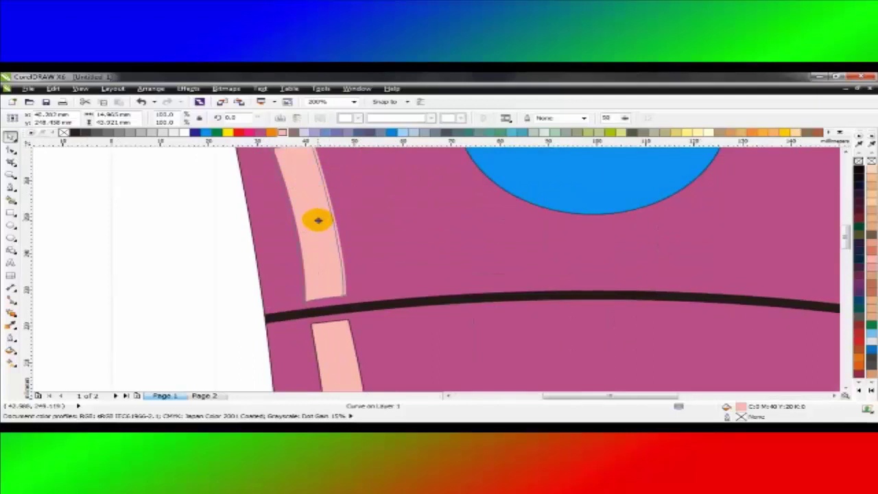
key("Left")
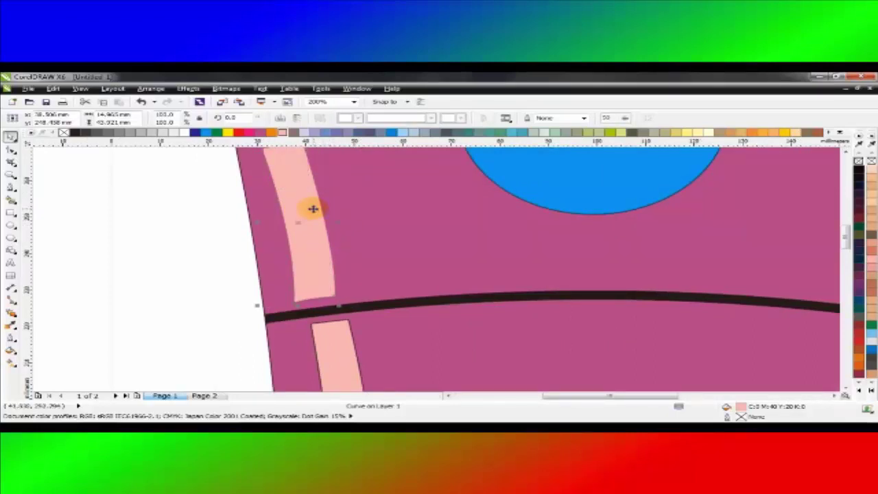
left_click_drag(313, 206, 321, 208)
left_click(199, 223)
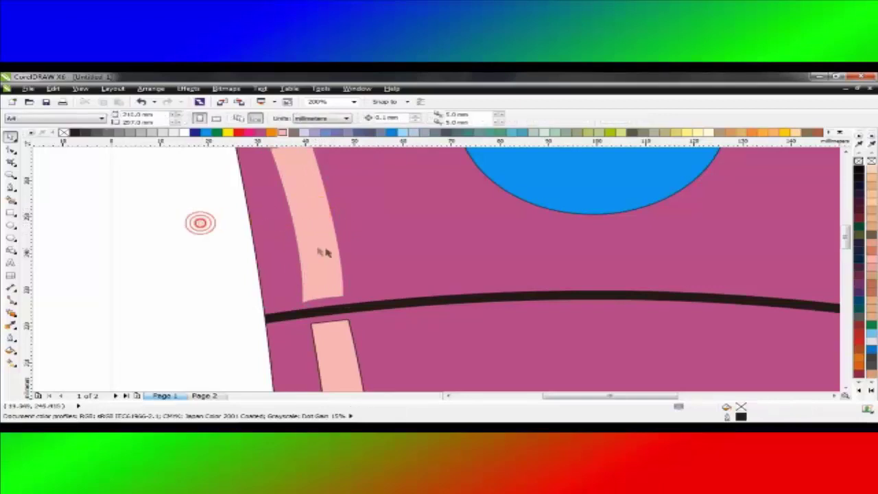
- Remove the outline from the long pink body strip and fit the whole drawing in view
left_click(324, 328)
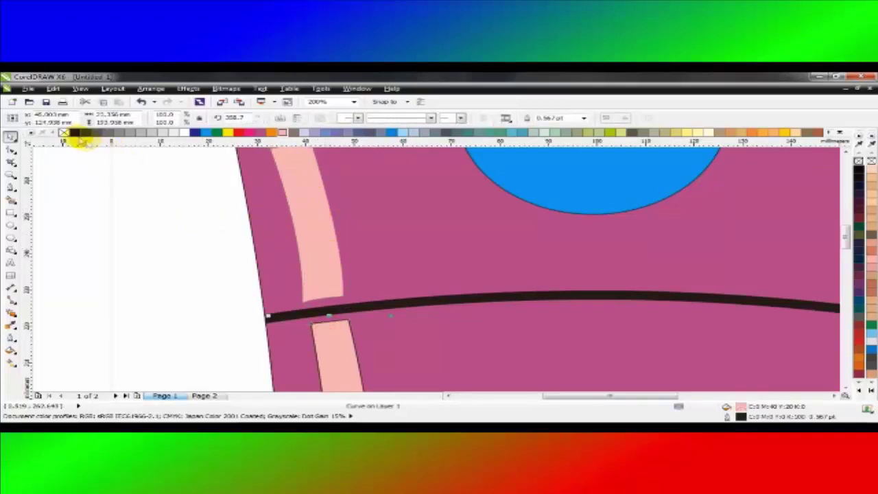
left_click(125, 199)
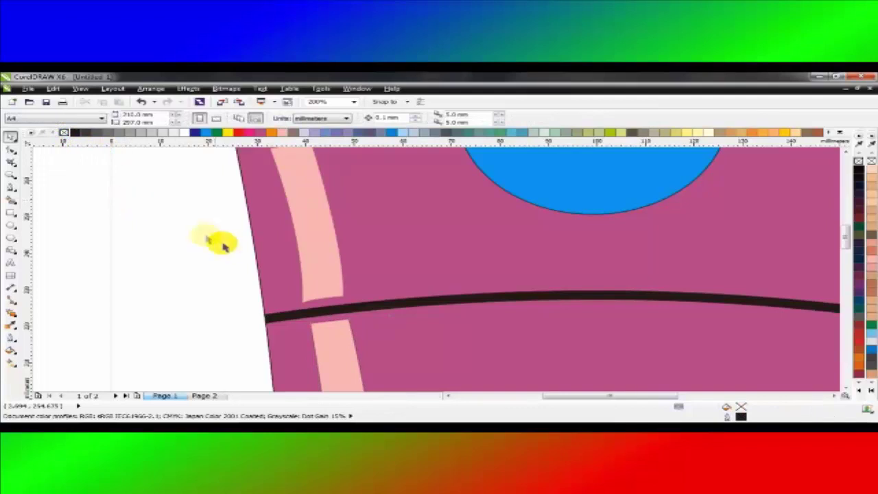
key("F4")
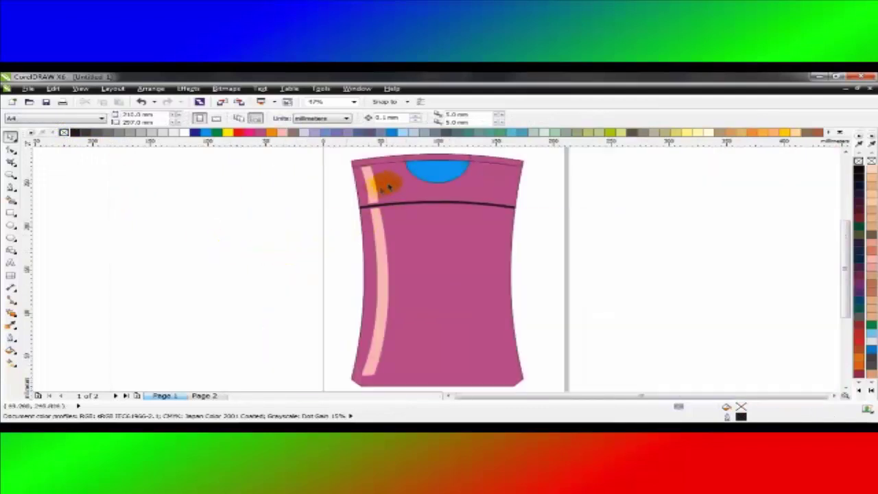
- Convert the upper pink strip into a CMYK Color (32-bit) bitmap with anti-aliasing and a transparent background
left_click(376, 184)
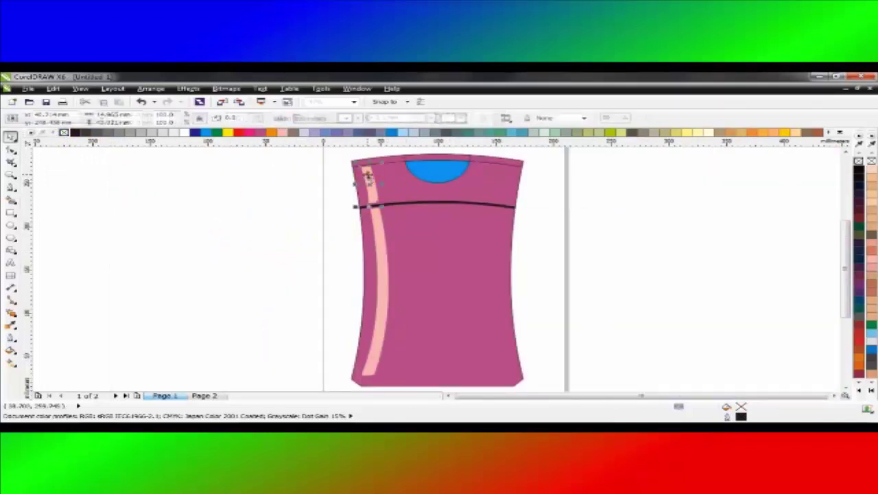
left_click(226, 90)
left_click(236, 100)
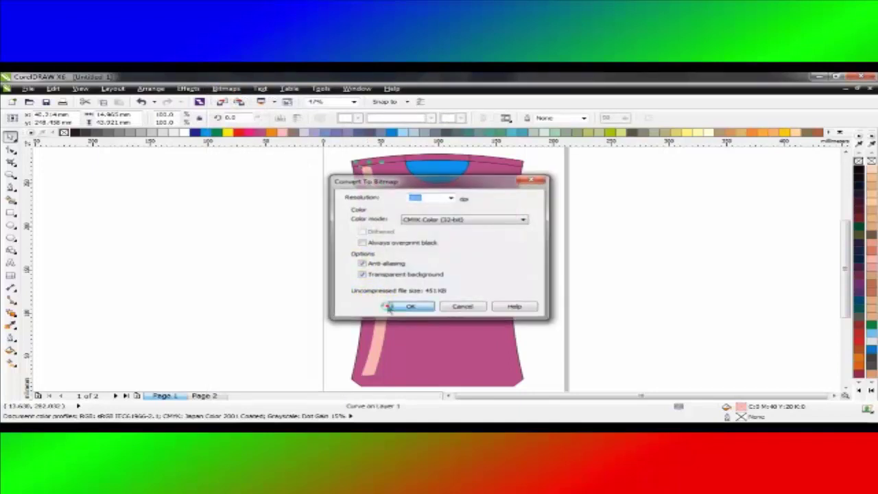
left_click(389, 307)
- Apply a Gaussian Blur with a 49-pixel radius to the upper pink strip, previewing the effect first
left_click(227, 89)
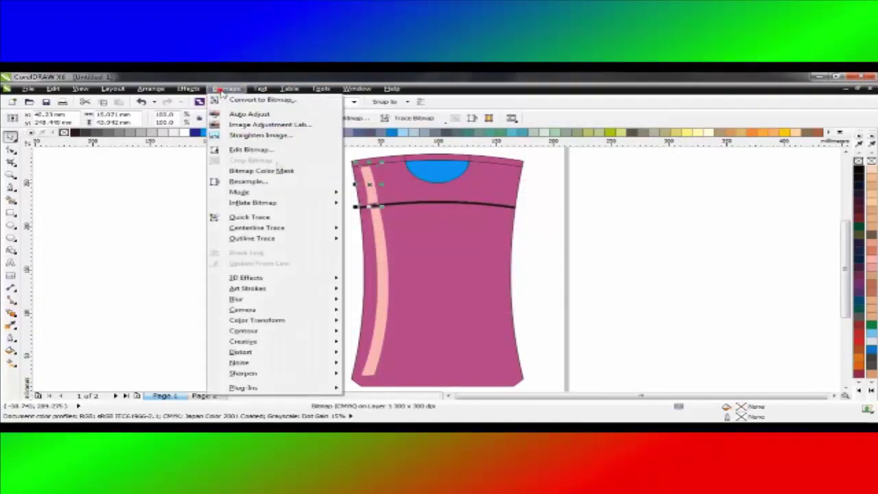
mouse_move(303, 300)
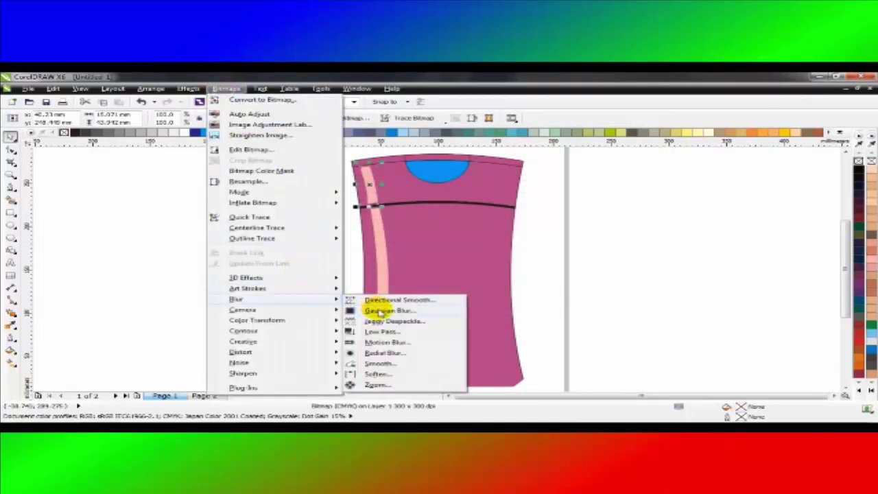
left_click(366, 309)
left_click(343, 273)
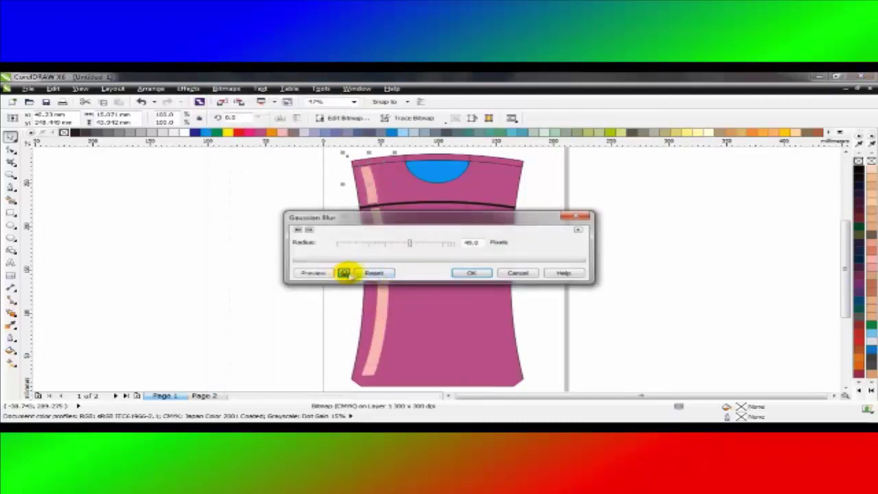
left_click_drag(419, 222, 585, 216)
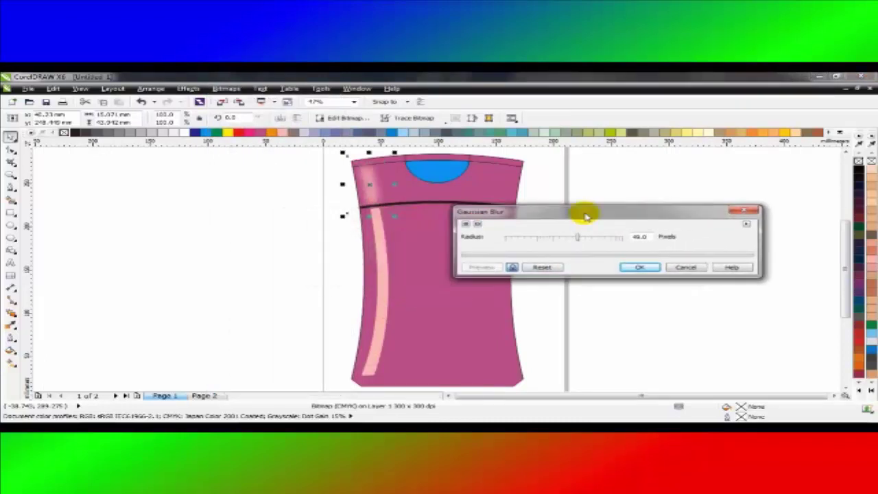
left_click(631, 267)
left_click(574, 244)
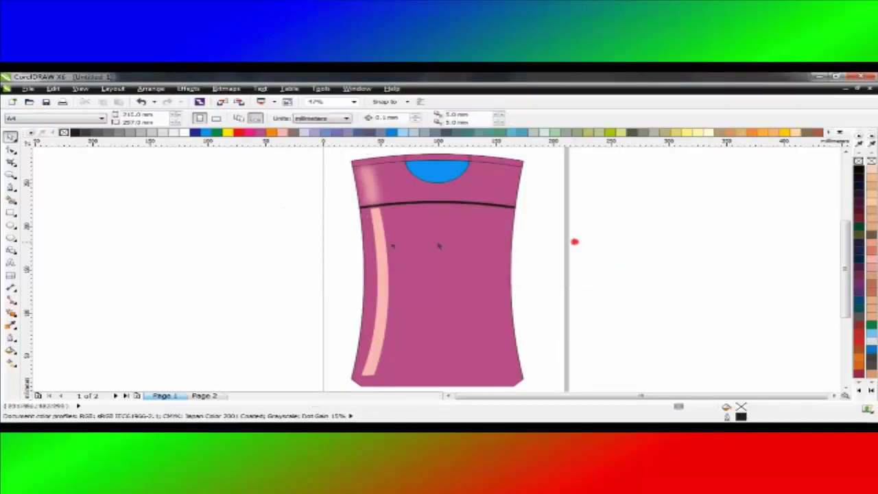
- Convert the long pink body strip into a CMYK Color (32-bit) bitmap with anti-aliasing and a transparent background
left_click(378, 233)
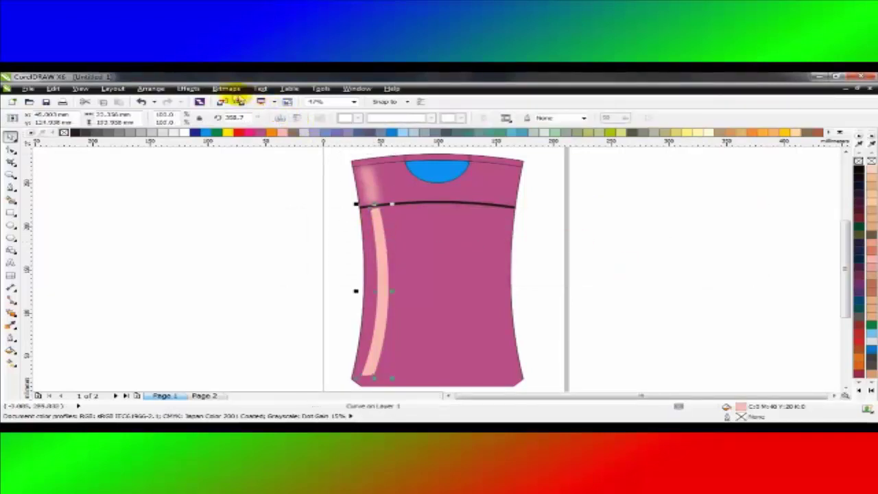
left_click(226, 88)
left_click(235, 101)
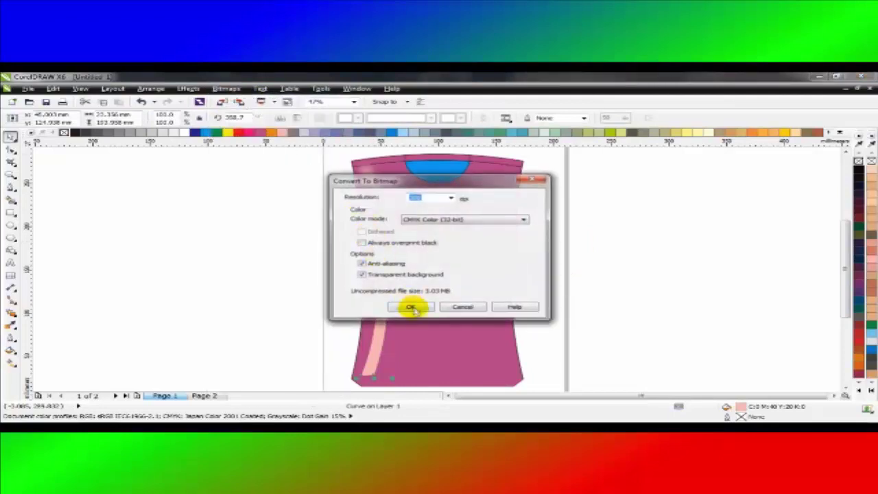
left_click(410, 305)
- Blur the long body strip with a 49-pixel Gaussian Blur, checking the preview before applying
left_click(226, 89)
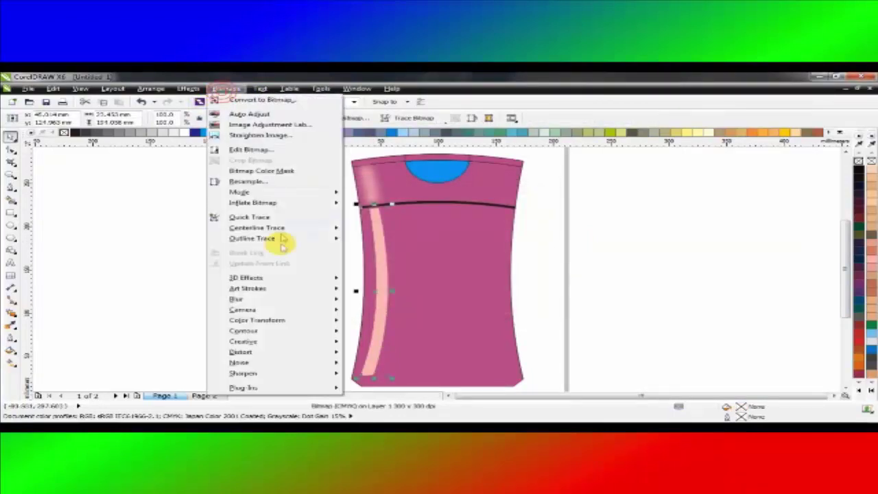
mouse_move(287, 300)
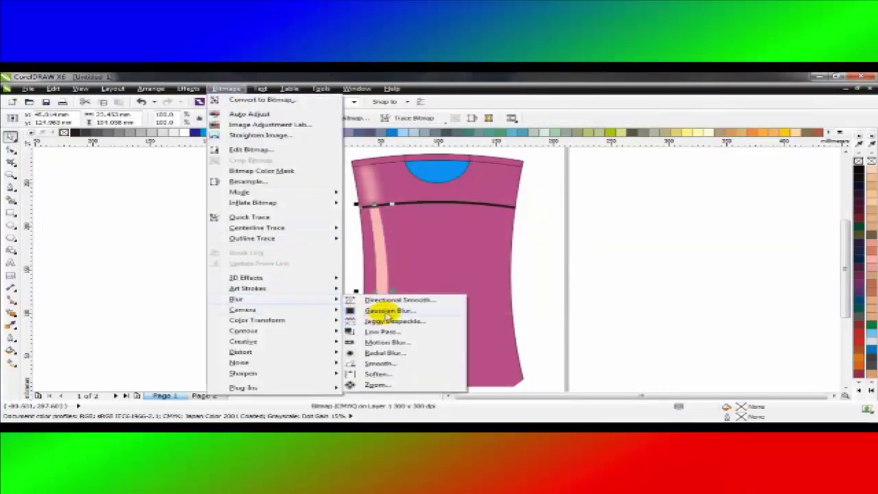
left_click(386, 310)
left_click_drag(479, 218, 663, 215)
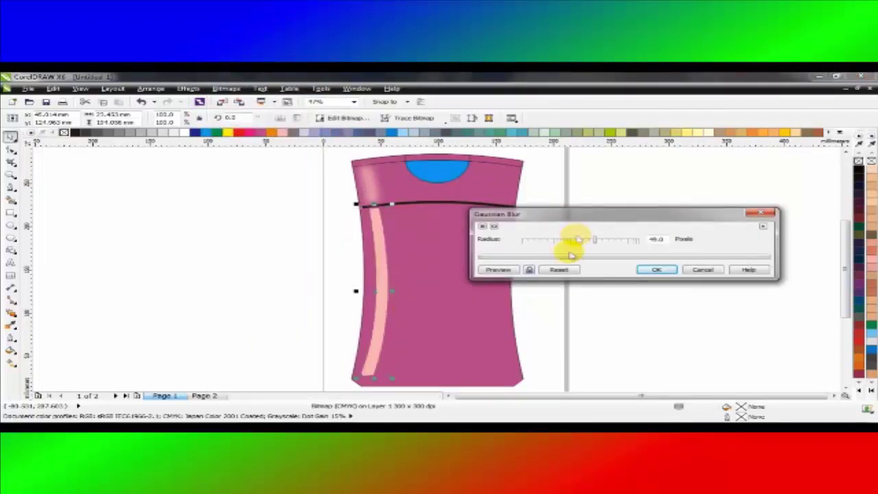
left_click(530, 270)
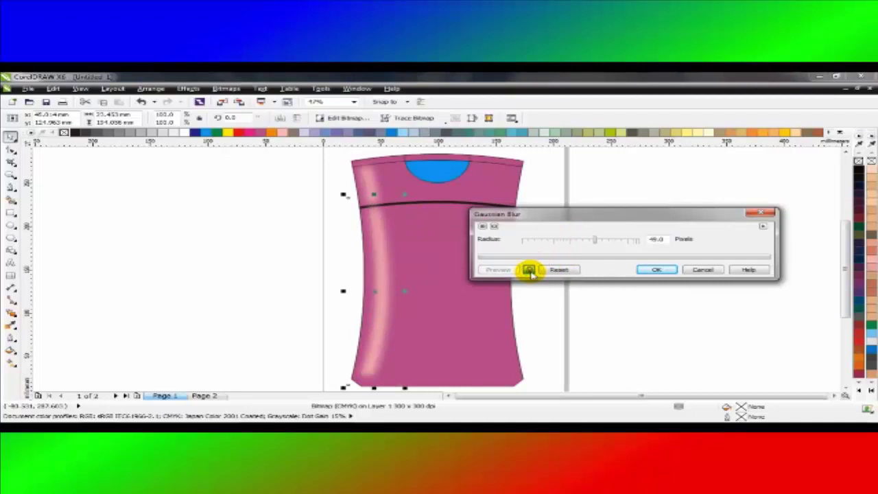
left_click(652, 269)
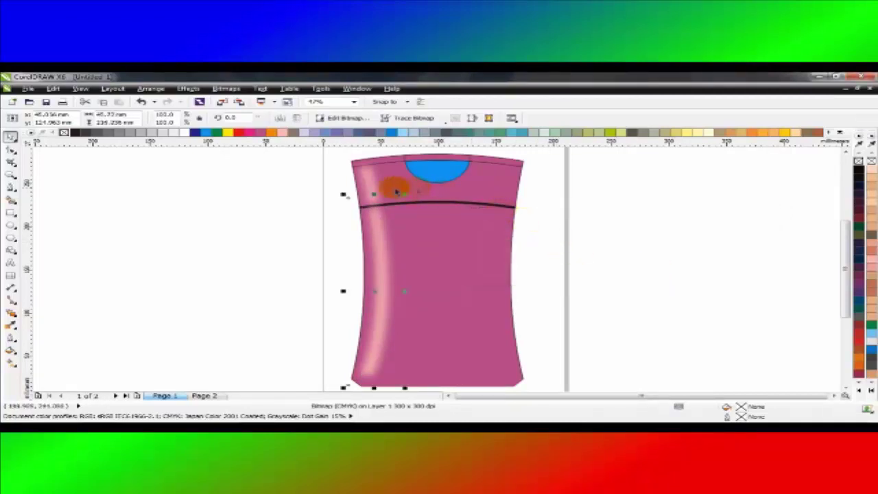
- PowerClip the blurred upper highlight inside the bottle's upper section above the black band
left_click(366, 178)
right_click(370, 181)
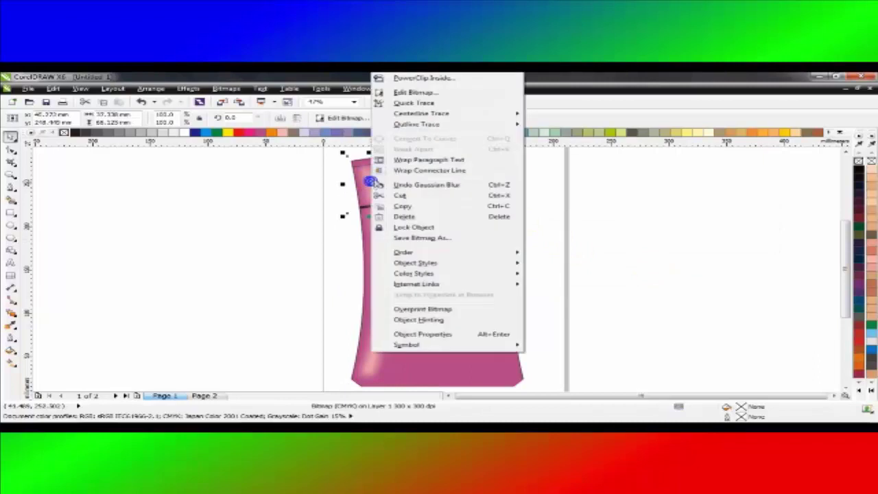
left_click(380, 78)
left_click(420, 183)
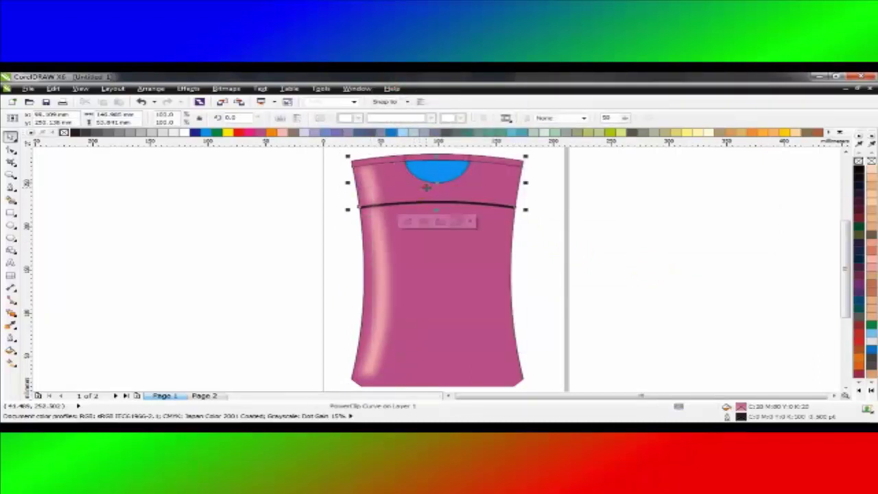
left_click(349, 227)
- PowerClip the long blurred highlight inside the large body section below the black band
left_click(382, 243)
right_click(382, 243)
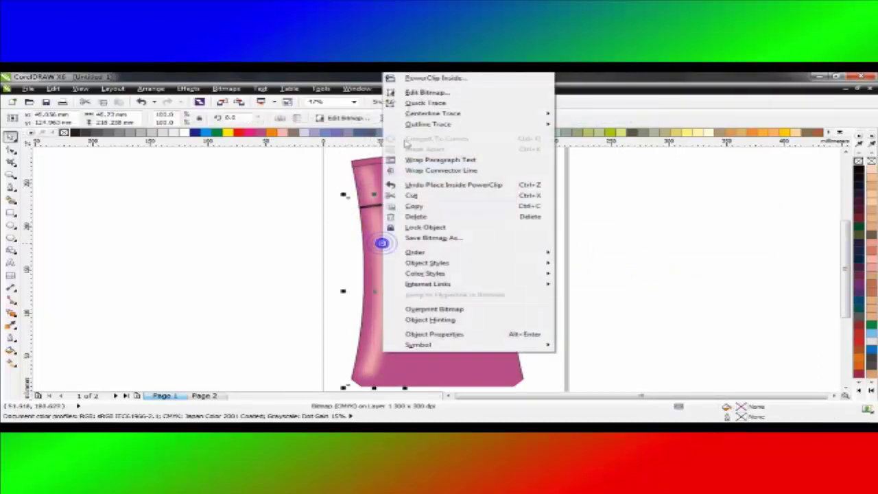
left_click(394, 80)
left_click(441, 256)
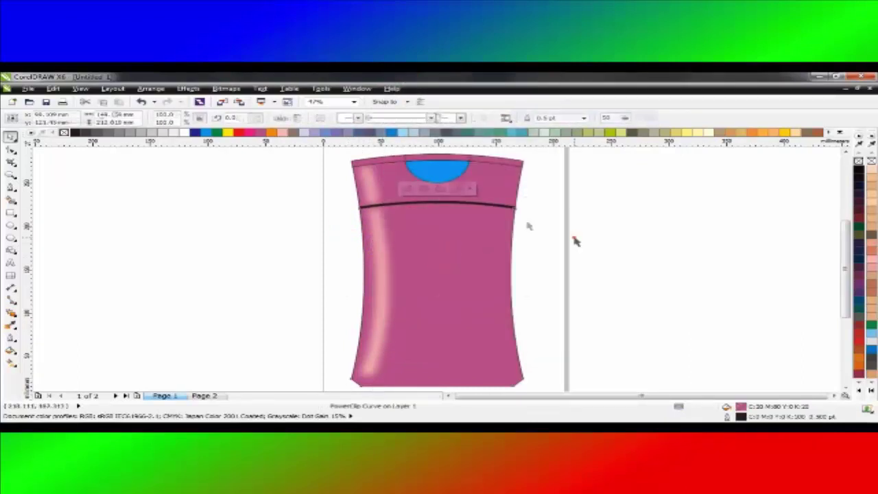
left_click(525, 225)
- Within the upper section's PowerClip contents, place a horizontally mirrored copy of the highlight along the right side and finish editing
left_click(378, 181)
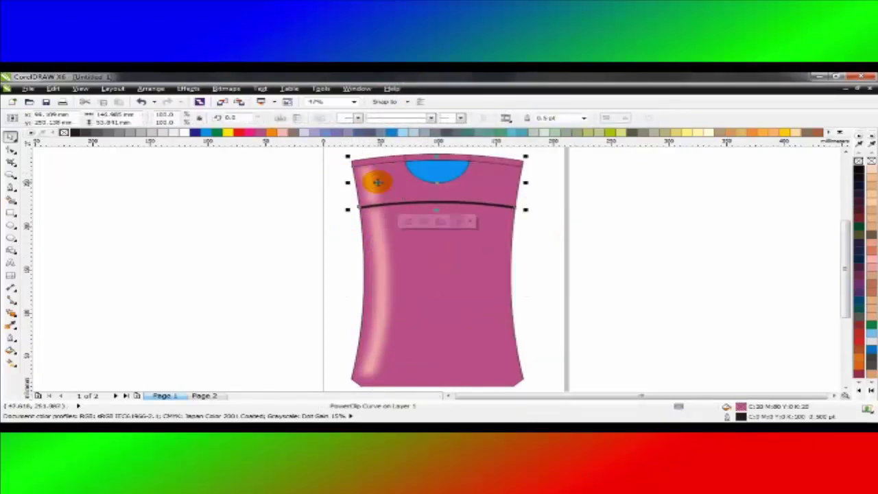
right_click(385, 183)
left_click(420, 114)
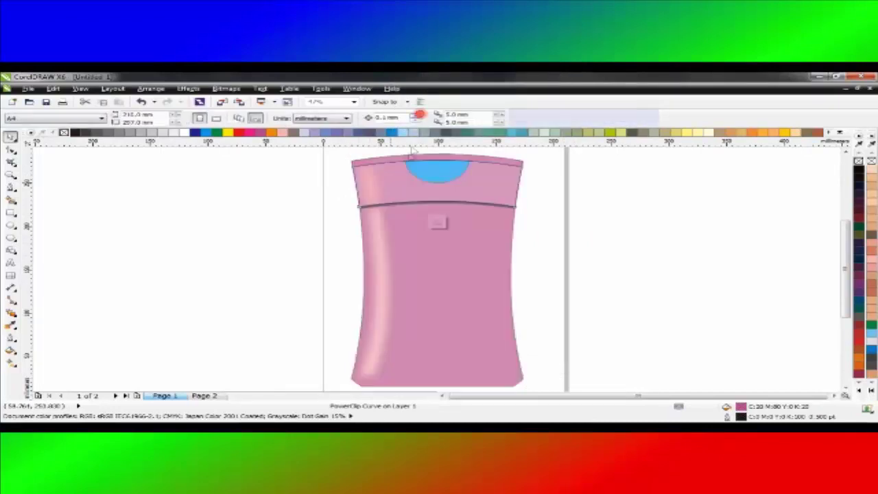
scroll(400, 163, "up", 2)
left_click(330, 207)
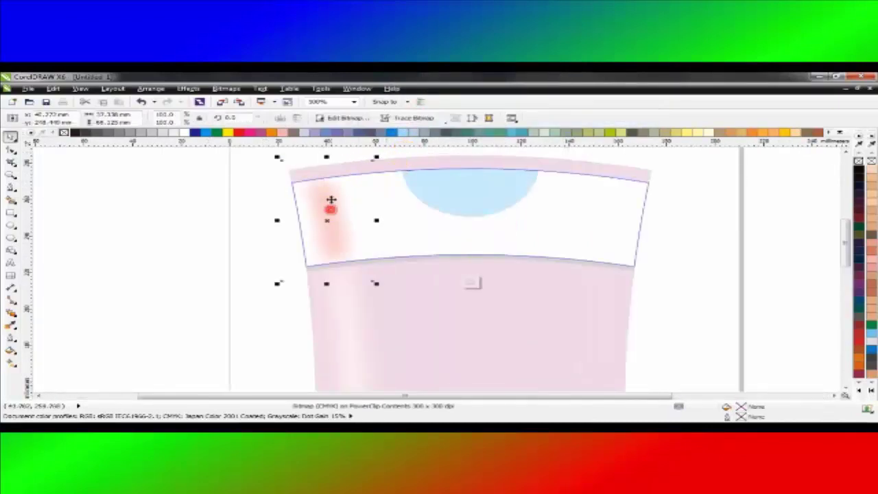
left_click_drag(331, 200, 615, 209)
left_click(282, 118)
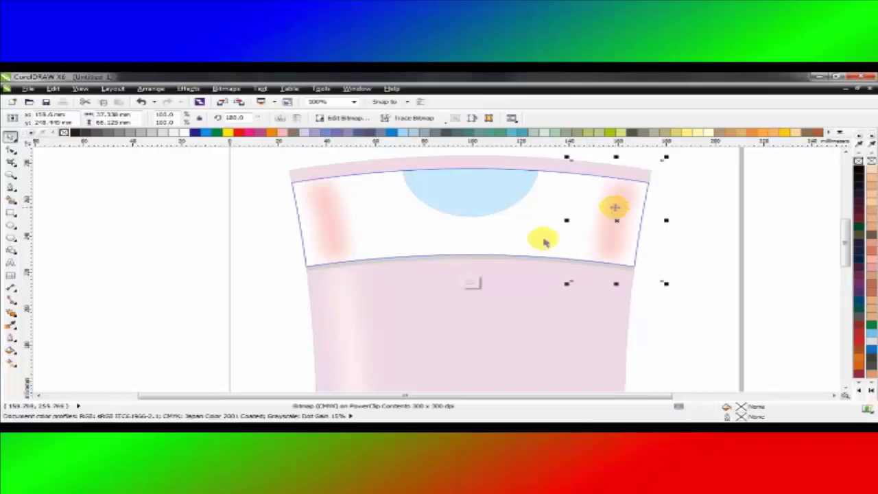
left_click(472, 282)
- Open the body section's PowerClip contents and add a horizontally mirrored copy of the long highlight along the right side
left_click(460, 298)
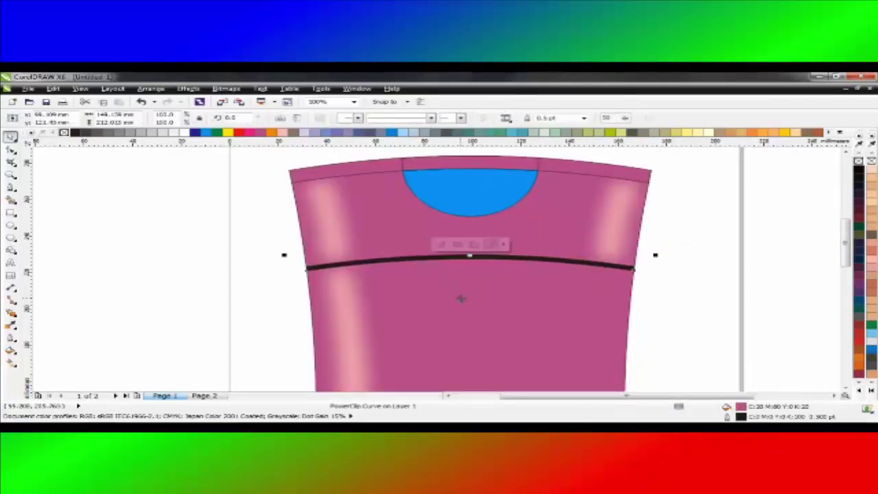
right_click(460, 298)
left_click(505, 114)
left_click(357, 308)
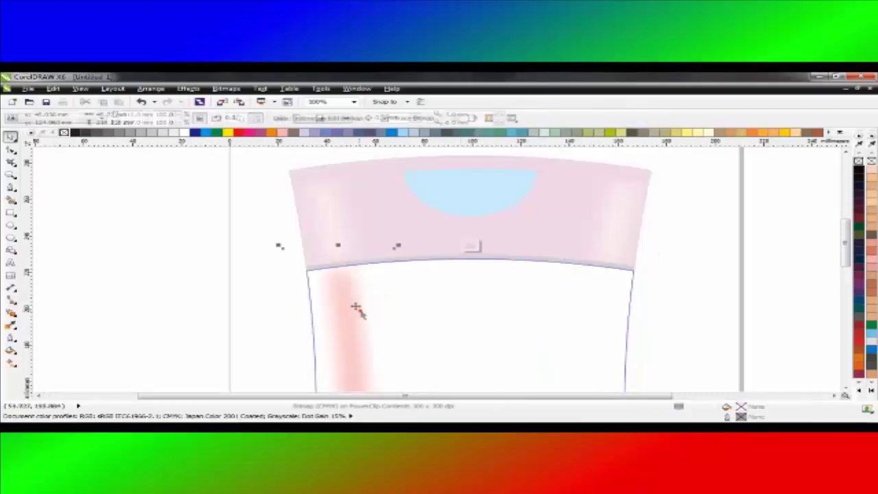
left_click_drag(350, 300, 606, 315)
right_click(586, 304)
left_click(279, 118)
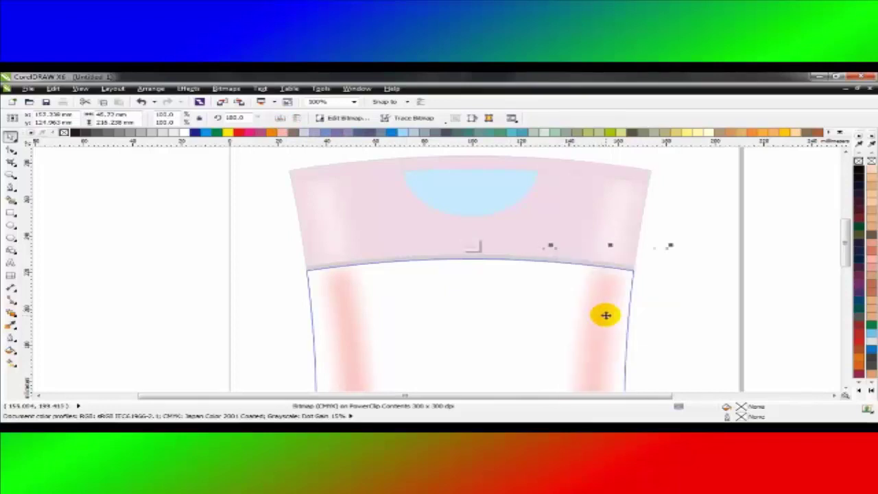
- Shift the mirrored body highlight slightly towards the bottle's centre and finish editing the PowerClip contents
left_click_drag(604, 318, 597, 314)
left_click(472, 243)
left_click(657, 307)
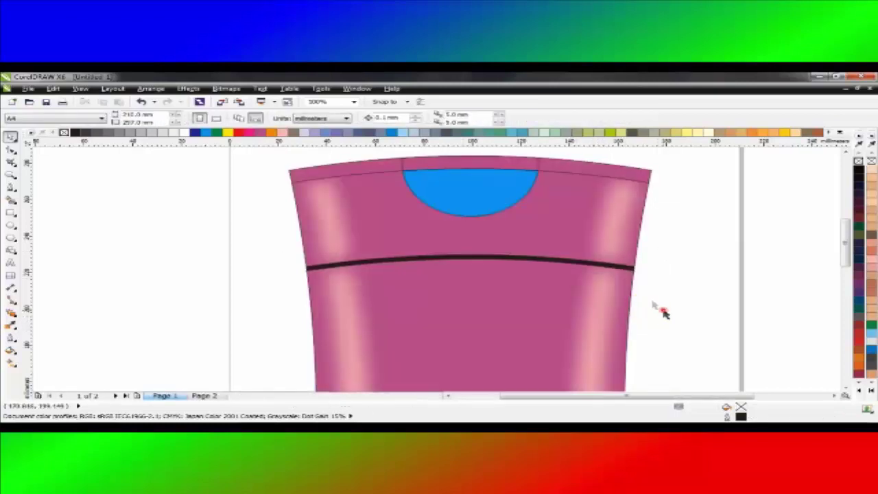
scroll(527, 275, "down", 3)
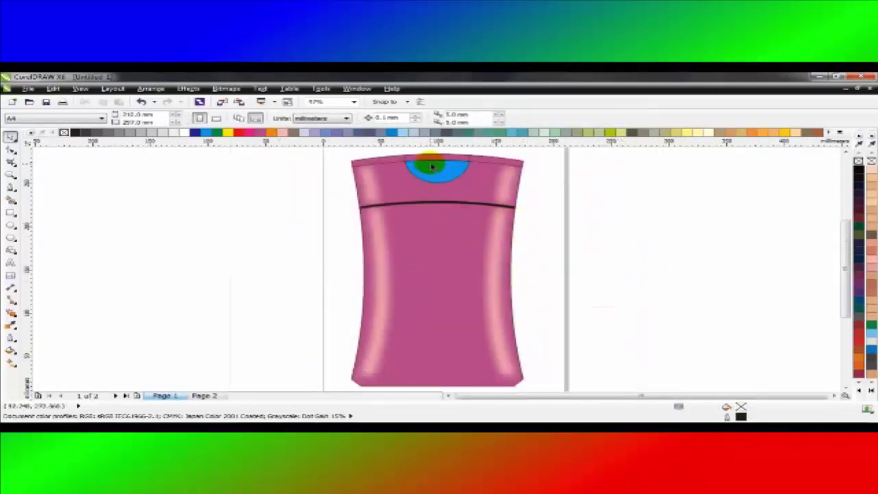
- Draw a thin closed arch about 74 mm wide and 4 mm high between the blue semicircle and the black band
scroll(431, 161, "up", 4)
left_click(10, 184)
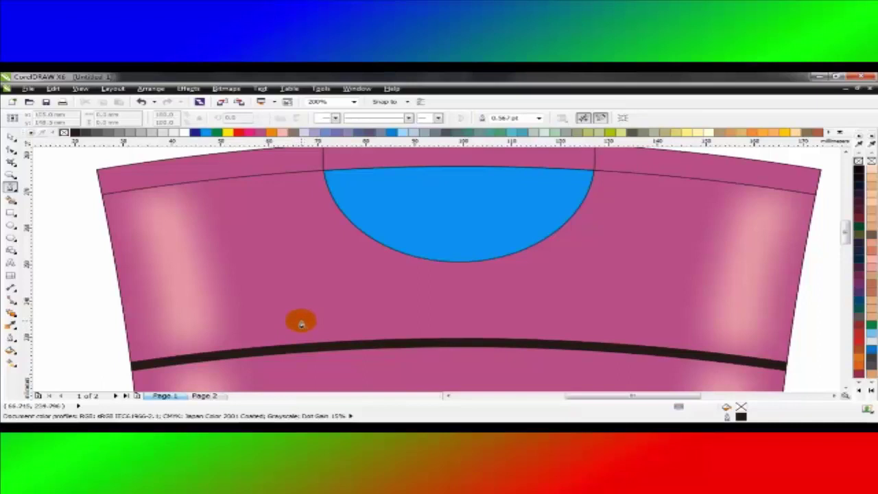
left_click(295, 317)
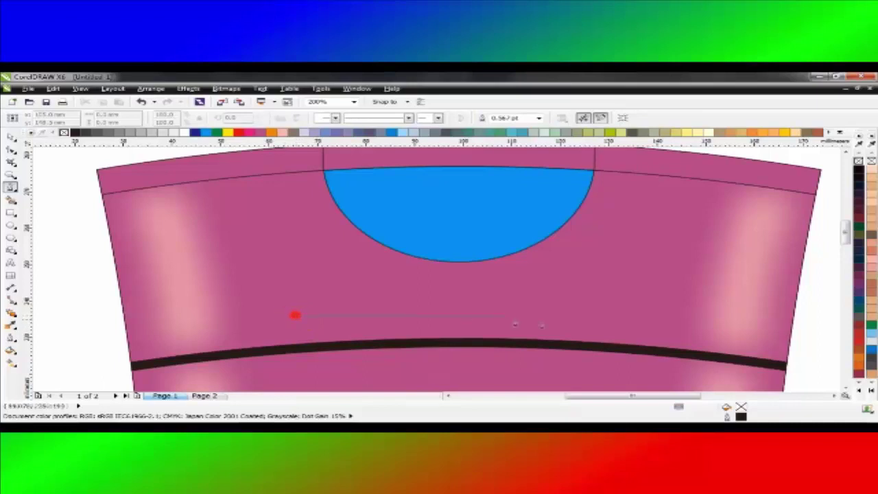
left_click(655, 317)
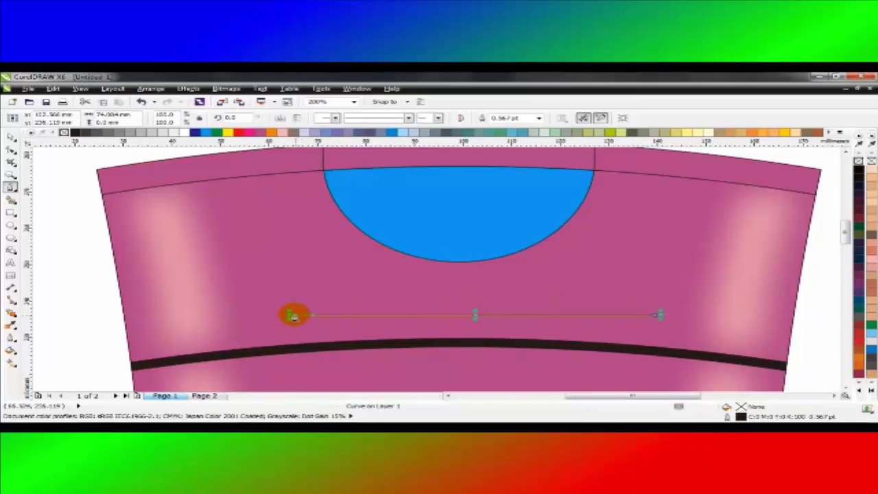
left_click(291, 315)
left_click_drag(464, 284, 462, 282)
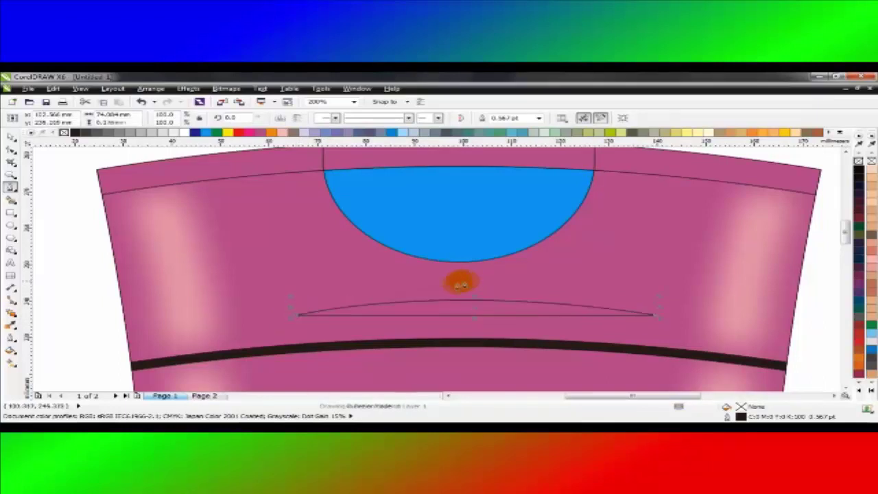
- Fill the thin arch with pink (C:0 M:40 Y:20 K:0) and remove its outline
key("space")
left_click(282, 133)
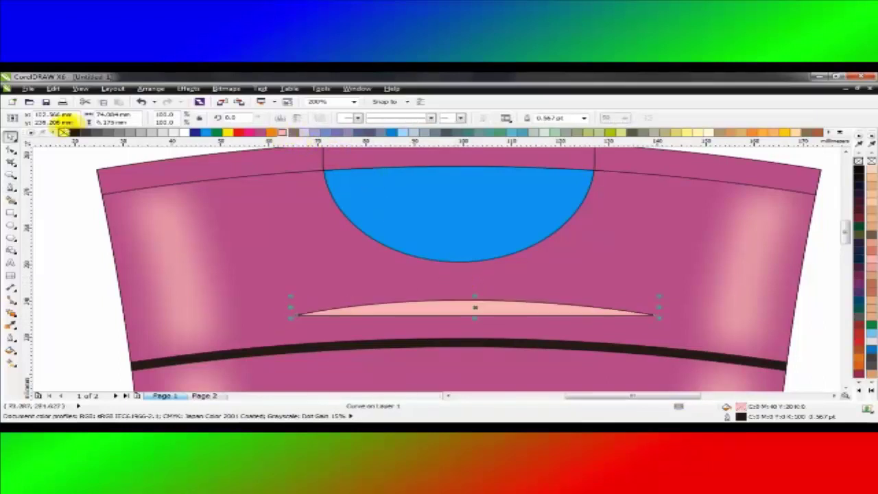
right_click(65, 133)
- Convert the thin pink arch into a CMYK Color (32-bit) bitmap with anti-aliasing and a transparent background
left_click(226, 90)
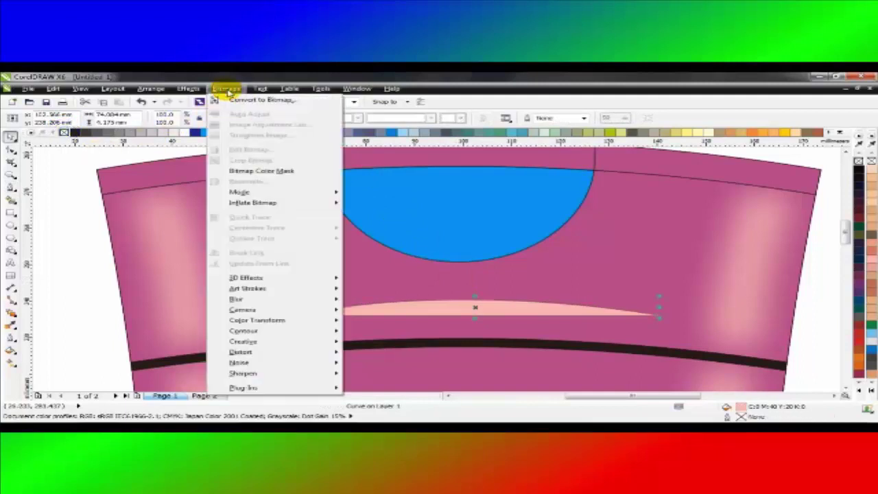
left_click(261, 100)
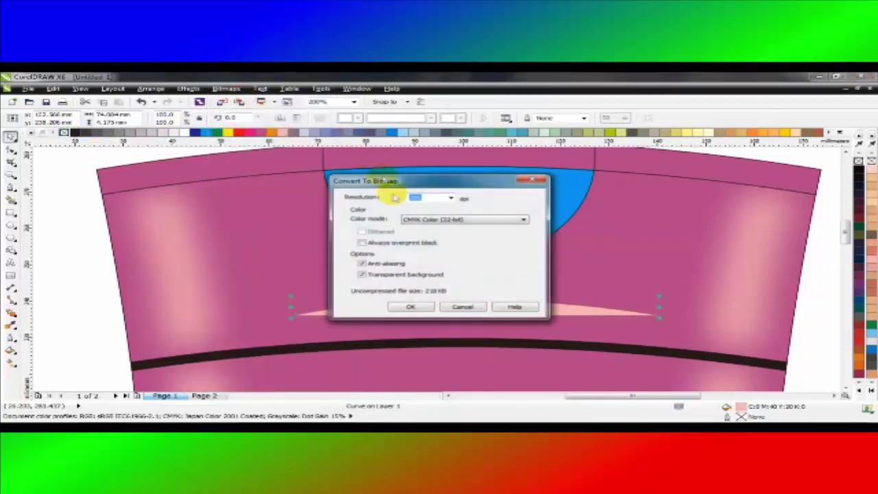
left_click(412, 306)
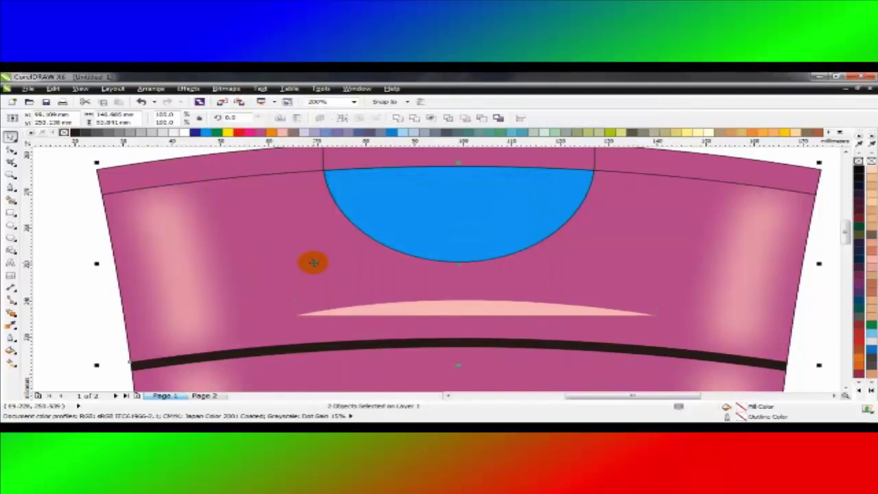
- Apply a Gaussian Blur with a 44-pixel radius to the thin pink arch above the black band and deselect it
left_click(425, 308)
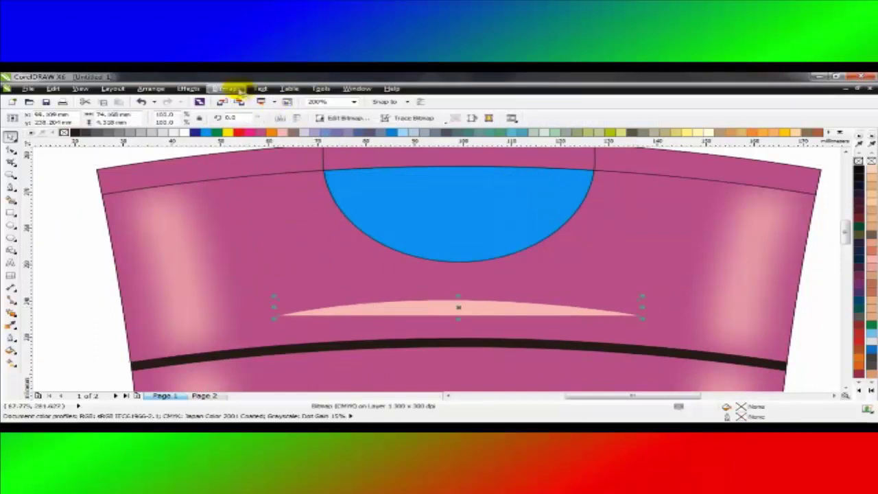
left_click(228, 88)
mouse_move(290, 300)
left_click(371, 311)
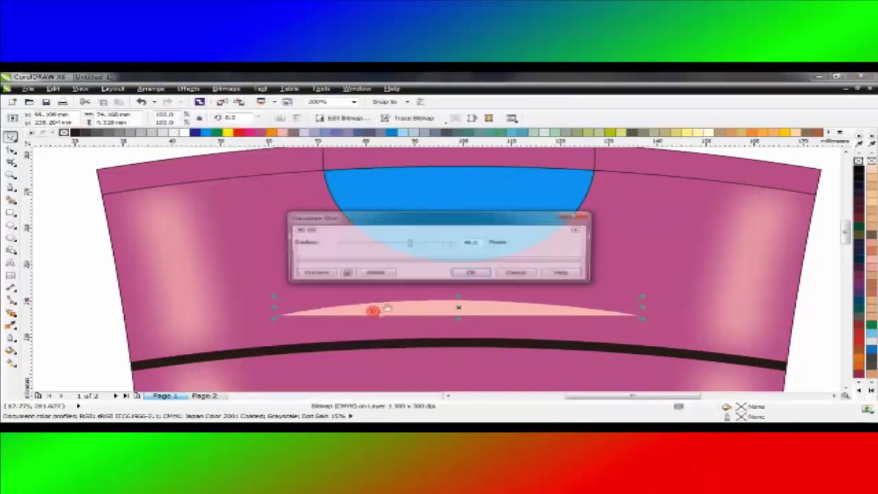
left_click(345, 273)
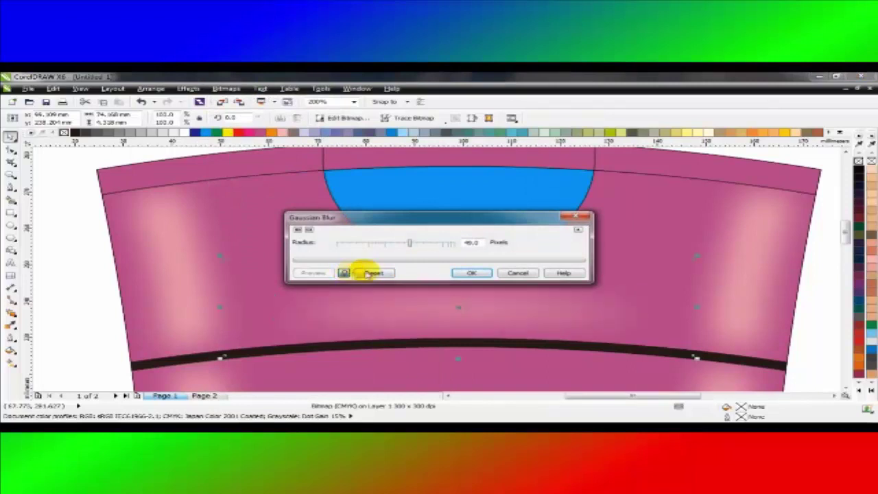
left_click_drag(460, 217, 622, 179)
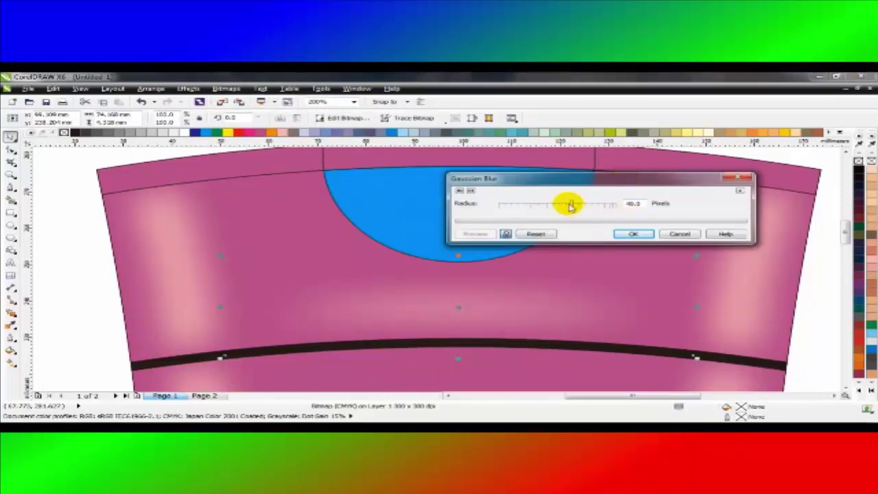
left_click_drag(569, 203, 569, 206)
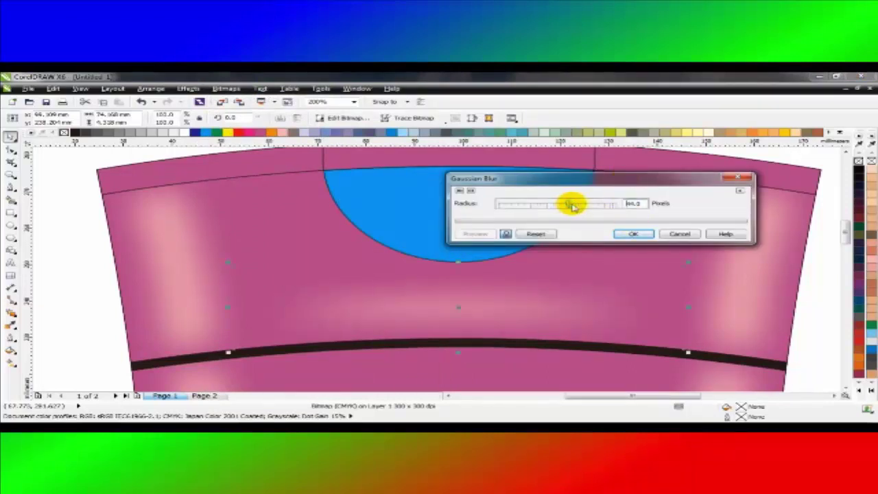
left_click(633, 233)
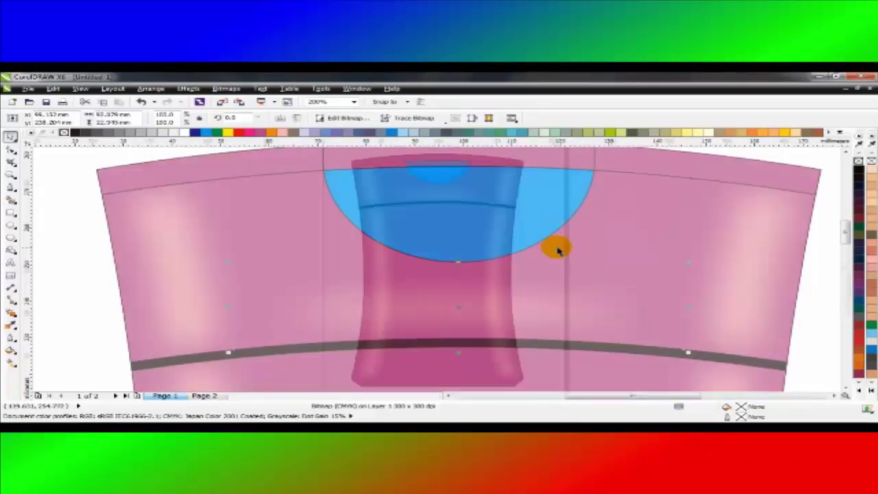
left_click(597, 249)
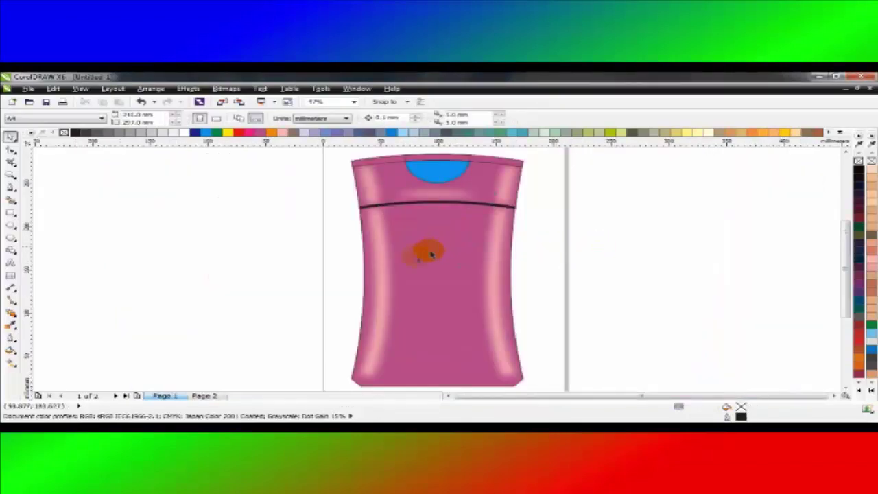
- Draw a thin closed shape about 143 mm wide and 7 mm high near the bottle's base, with its lower edge curving downward
scroll(431, 377, "up", 5)
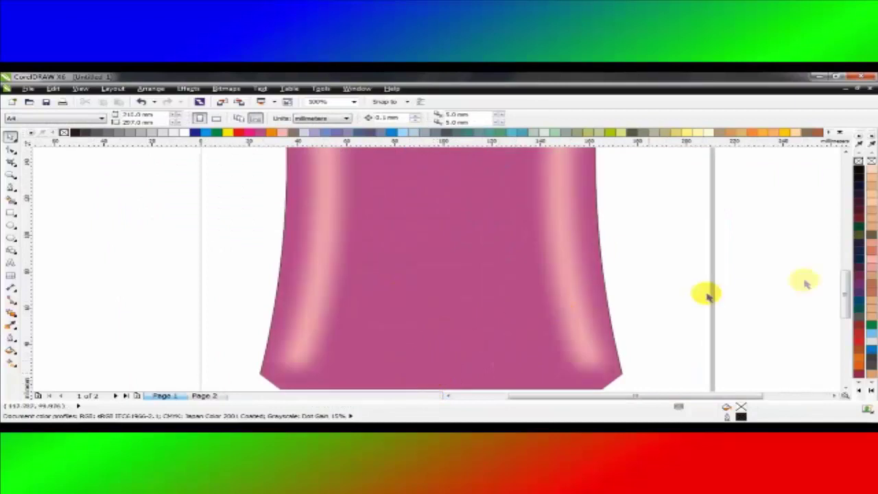
left_click_drag(845, 284, 845, 297)
left_click(464, 277)
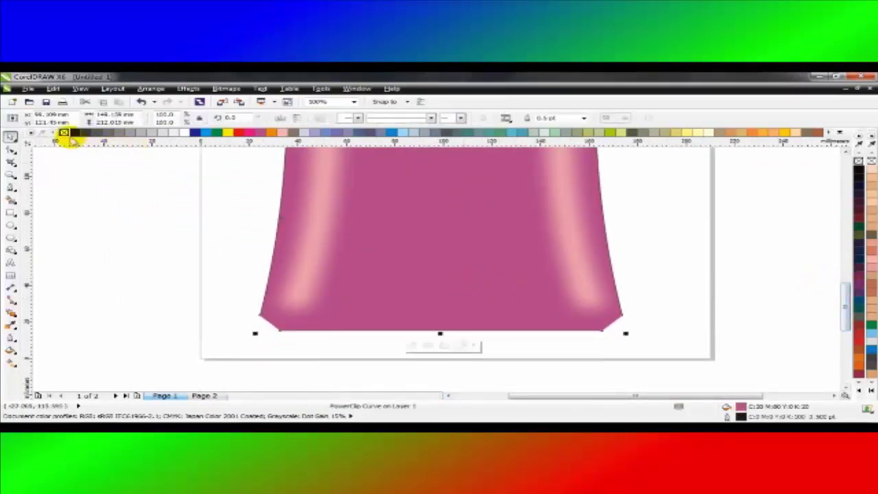
left_click(117, 196)
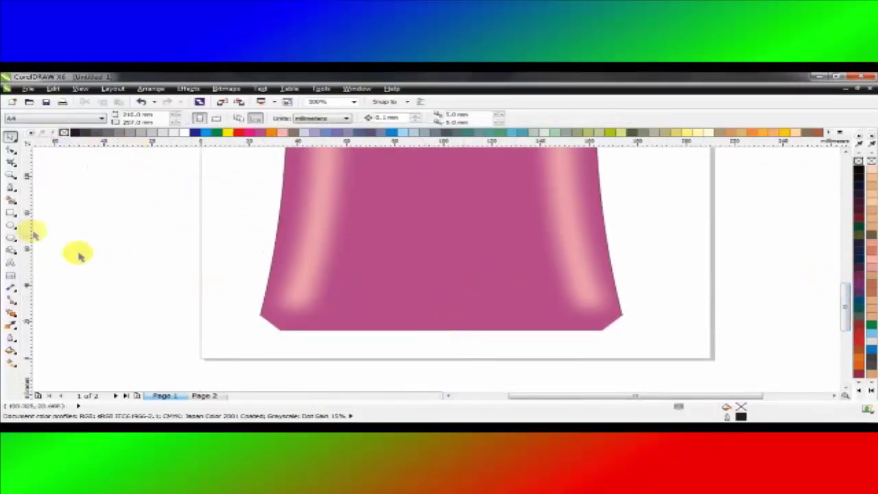
left_click(10, 186)
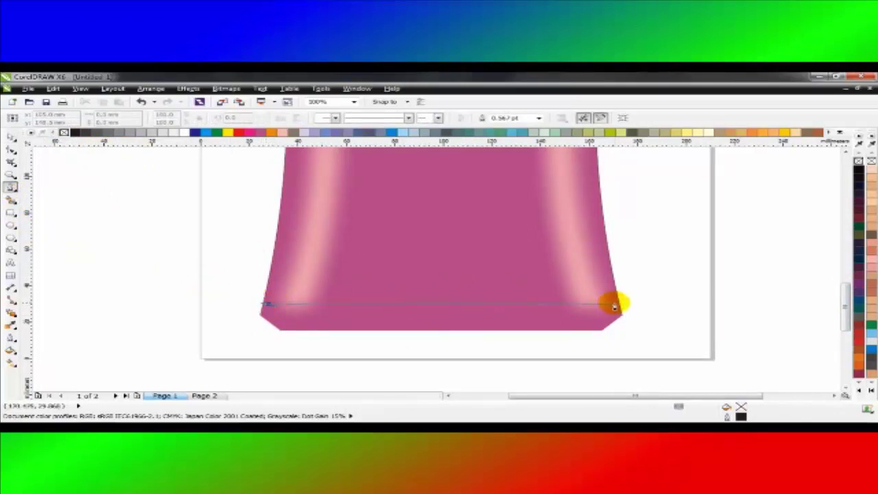
left_click(615, 305)
left_click(262, 304)
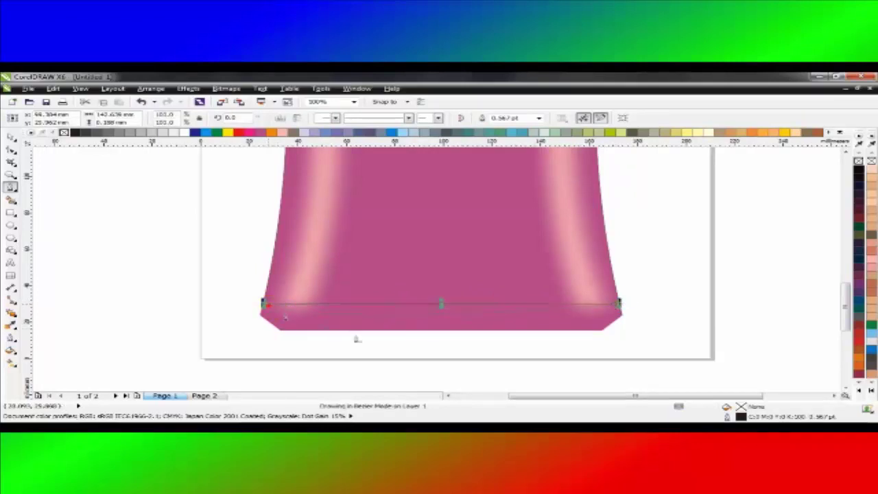
left_click_drag(356, 338, 443, 340)
key("space")
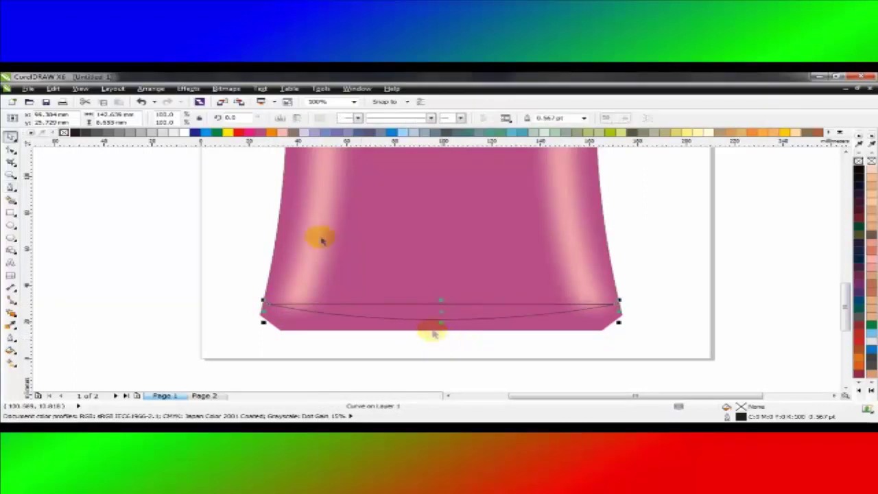
- Fill the thin shape at the bottle's base with a darker shade of the body's magenta and remove its outline
left_click(267, 132)
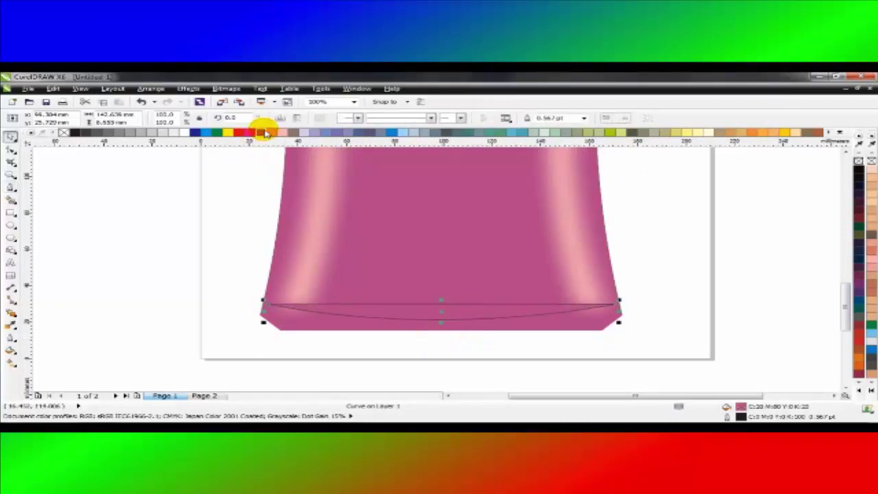
left_click_drag(264, 132, 310, 154)
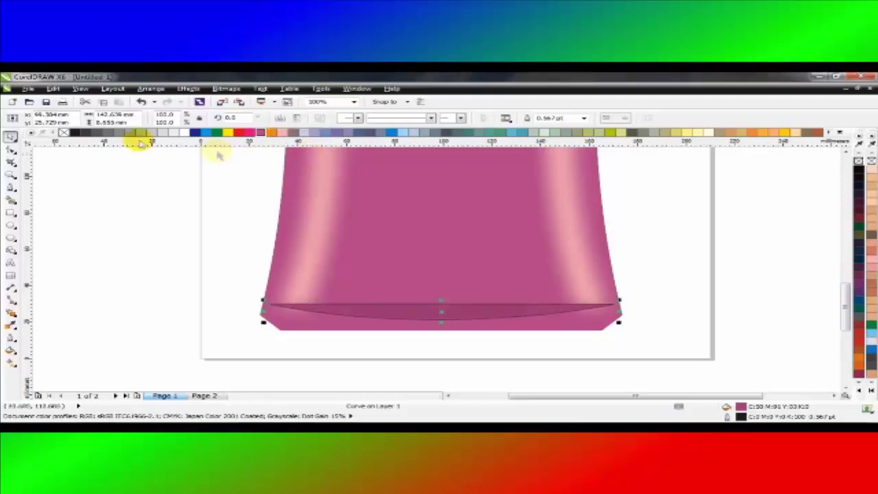
right_click(65, 132)
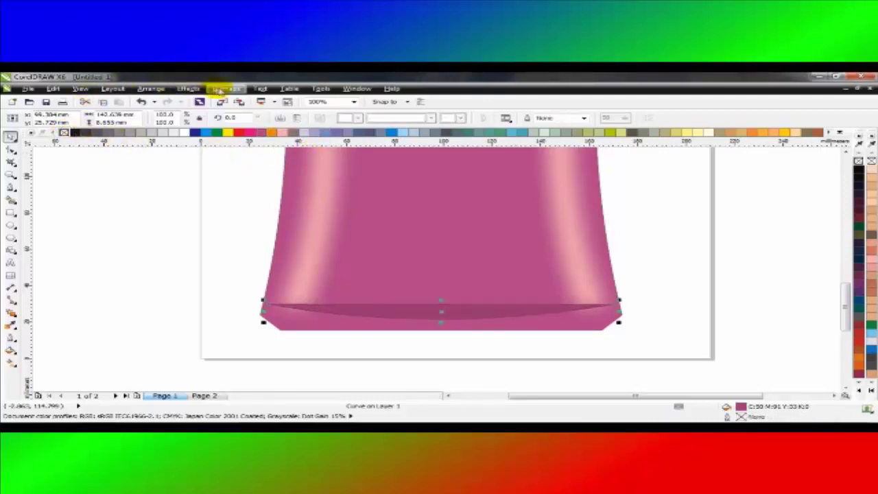
- Convert the dark shape at the base into a bitmap and apply a Gaussian Blur with a 39-pixel radius
left_click(226, 89)
left_click(250, 98)
left_click(406, 302)
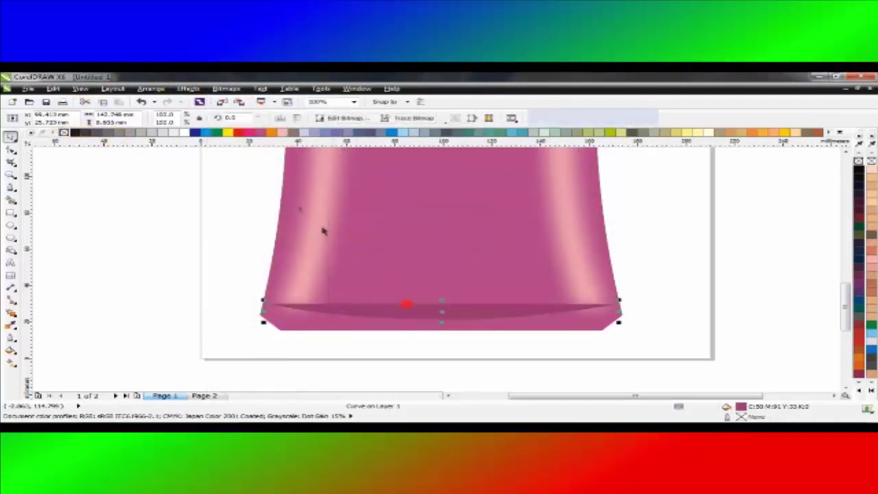
left_click(225, 89)
mouse_move(284, 298)
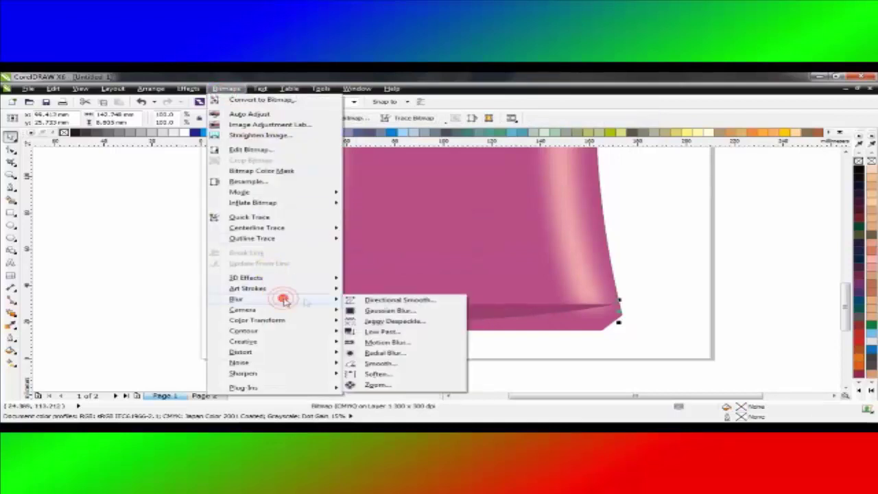
left_click(374, 308)
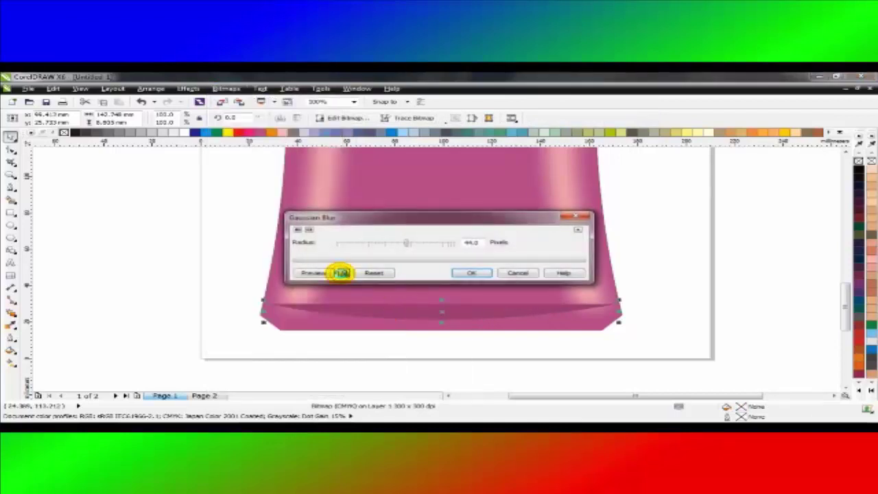
left_click(342, 273)
left_click_drag(403, 245, 404, 251)
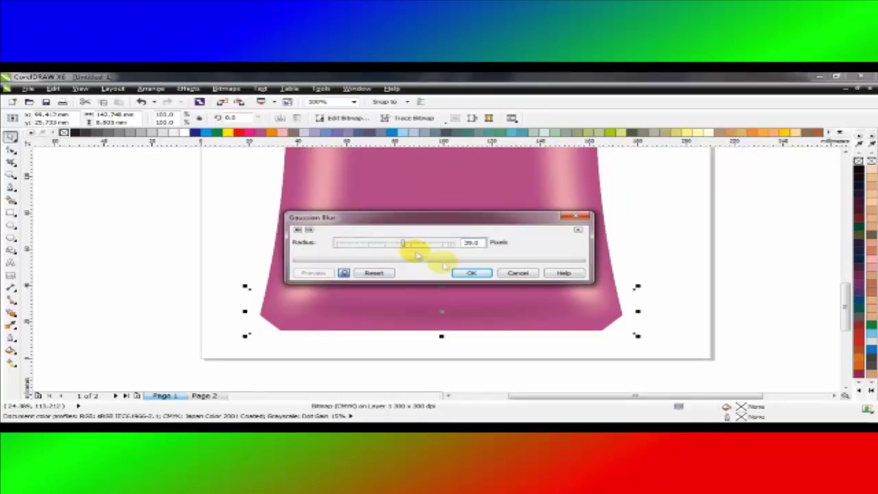
left_click(471, 273)
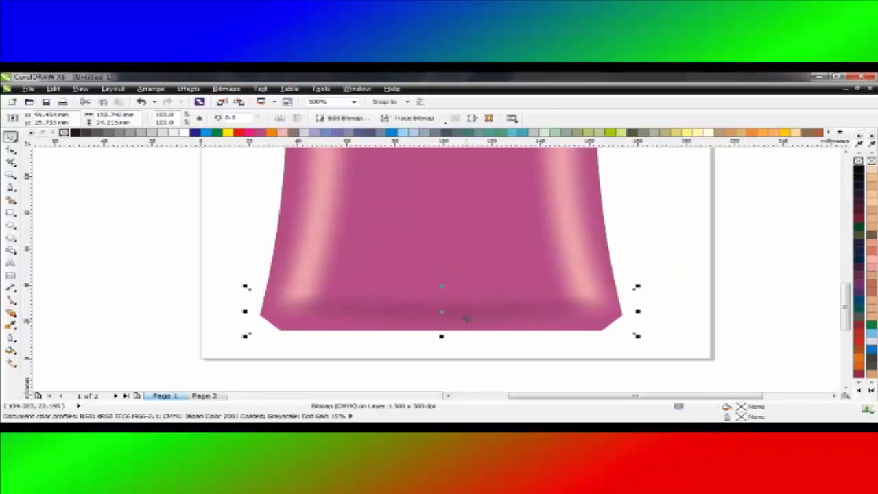
- PowerClip the blurred dark shadow inside the bottle's body section and deselect it
right_click(458, 316)
left_click(502, 79)
left_click(449, 249)
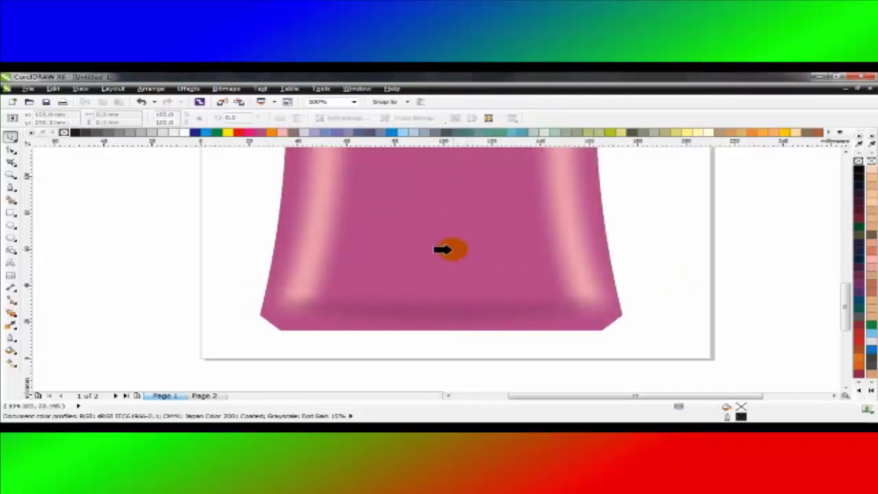
left_click(675, 273)
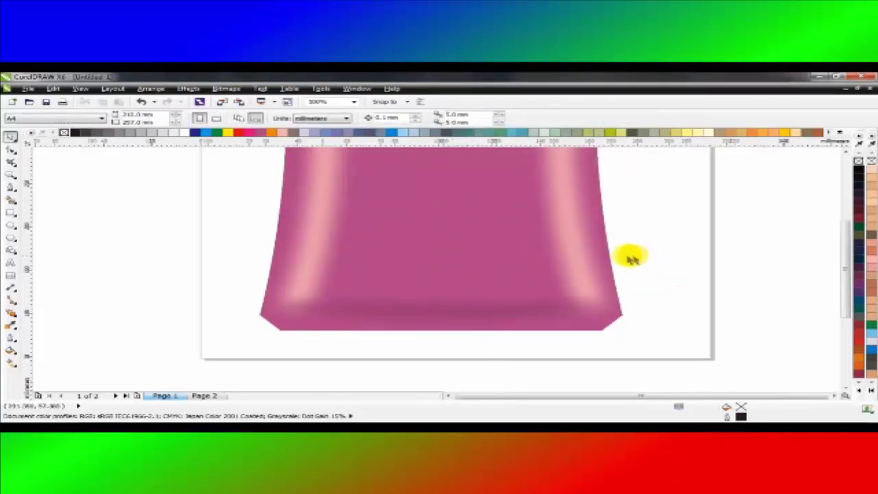
- Duplicate the blue semicircle slightly above itself as a magenta (C:0 M:100 Y:0 K:0) copy narrowed symmetrically to about 54 mm
key("F4")
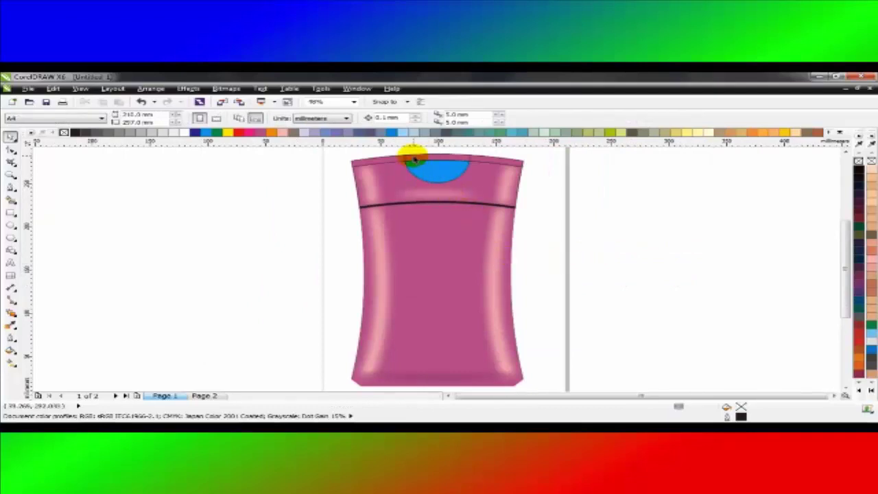
scroll(415, 159, "up", 2)
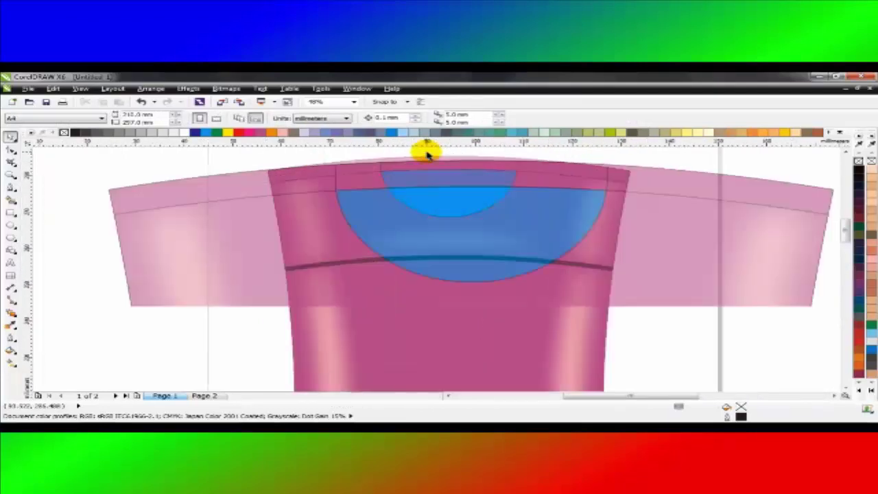
scroll(429, 172, "up", 2)
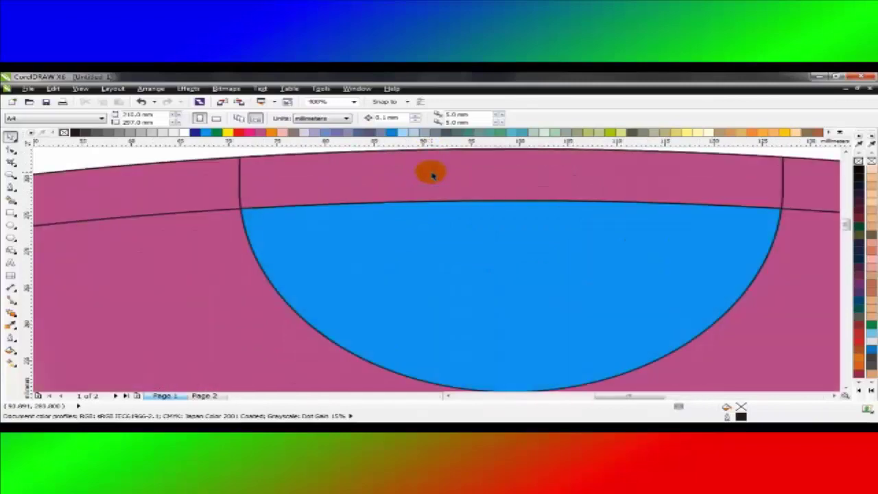
scroll(429, 173, "down", 2)
scroll(430, 177, "up", 1)
left_click(432, 239)
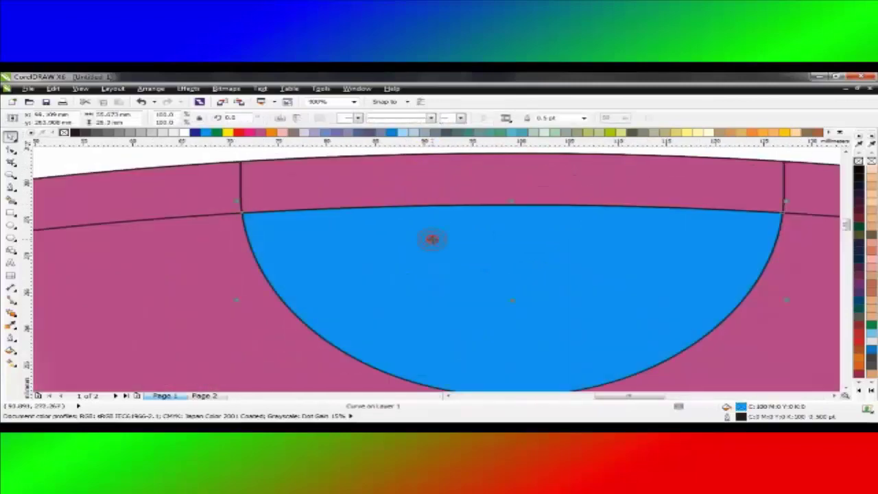
left_click_drag(434, 247, 393, 203)
left_click(249, 132)
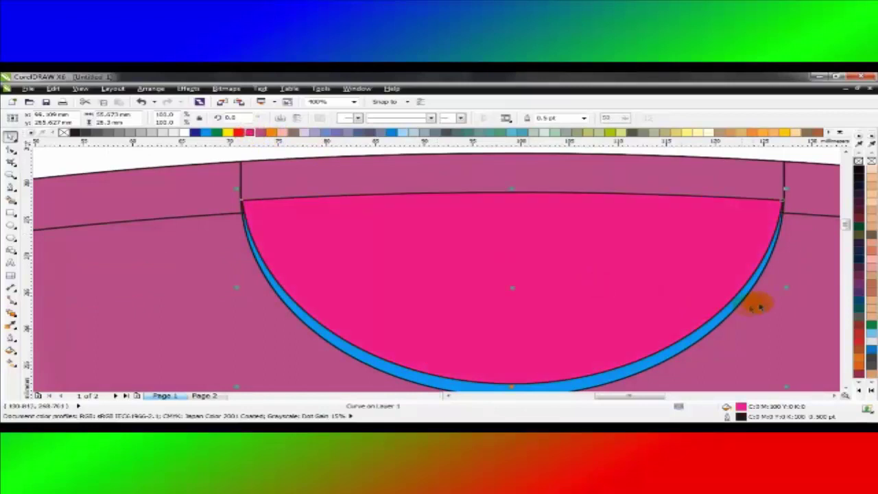
left_click_drag(785, 290, 775, 284)
- Create the intersection of the magenta copy and the blue semicircle, and delete the magenta copy
left_click(334, 231)
left_click(251, 232)
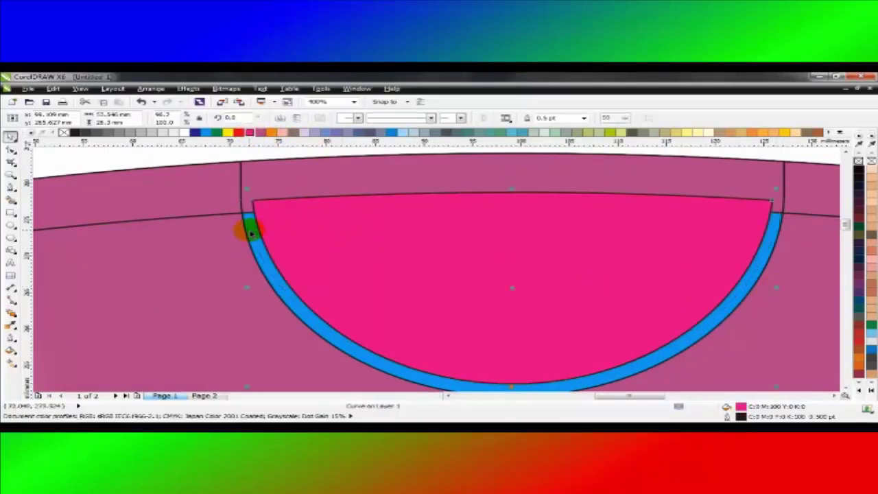
left_click(250, 232, "shift")
left_click(425, 119)
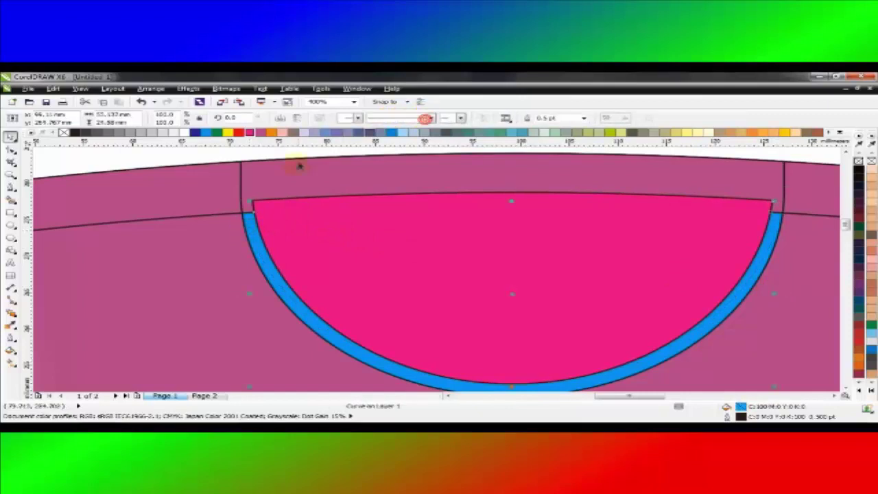
left_click(315, 238)
key("Delete")
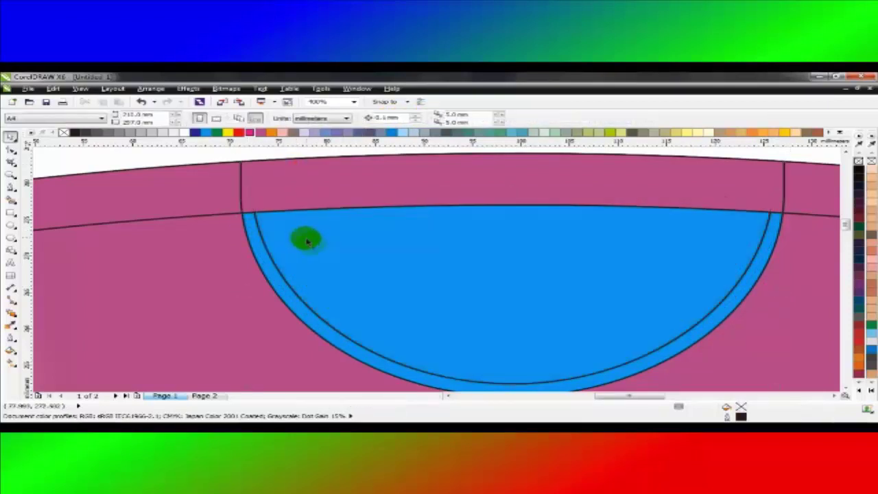
- Fill the inner semicircle with the body colour (C:20 M:80 Y:0 K:20)
left_click(314, 243)
left_click(268, 135)
left_click(190, 160)
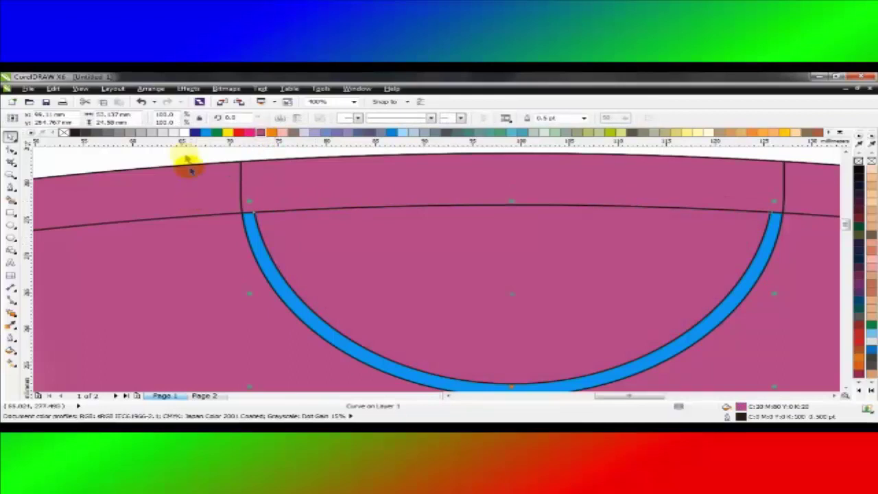
- Duplicate the rim piece above the semicircle in place, narrowing the copy symmetrically to about 53 mm
left_click(277, 189)
left_click(277, 189)
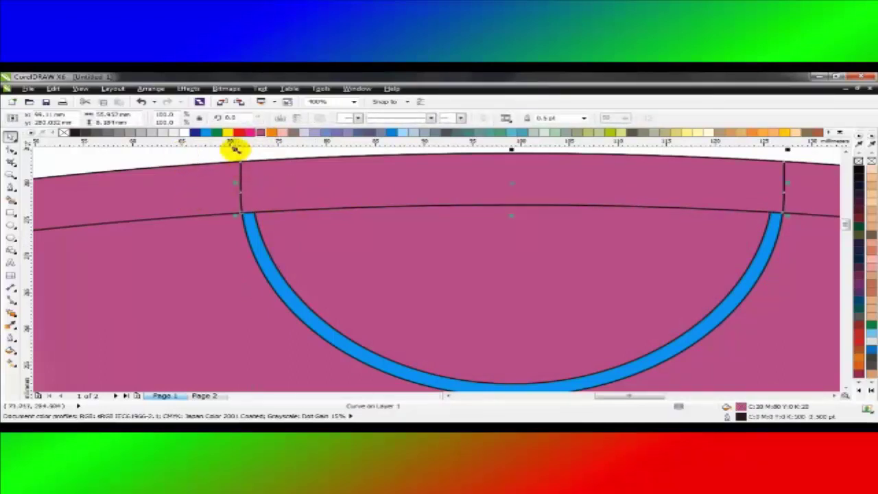
left_click_drag(236, 181, 239, 184)
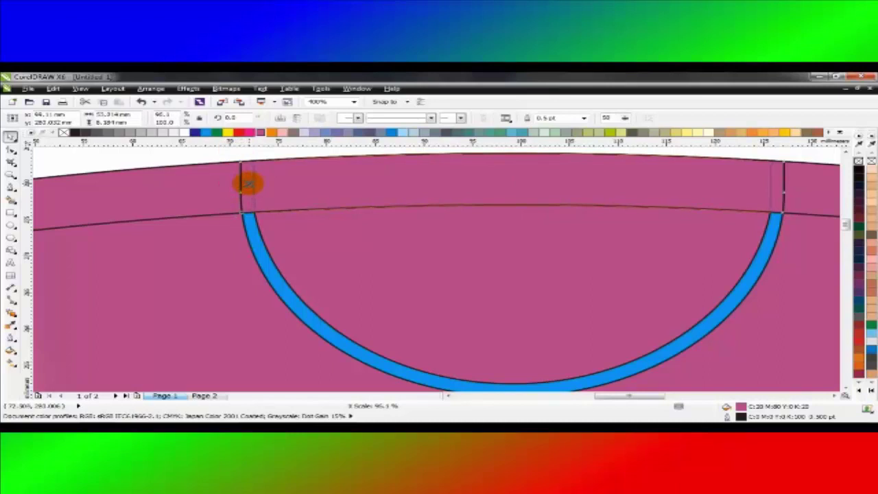
left_click_drag(249, 184, 249, 184)
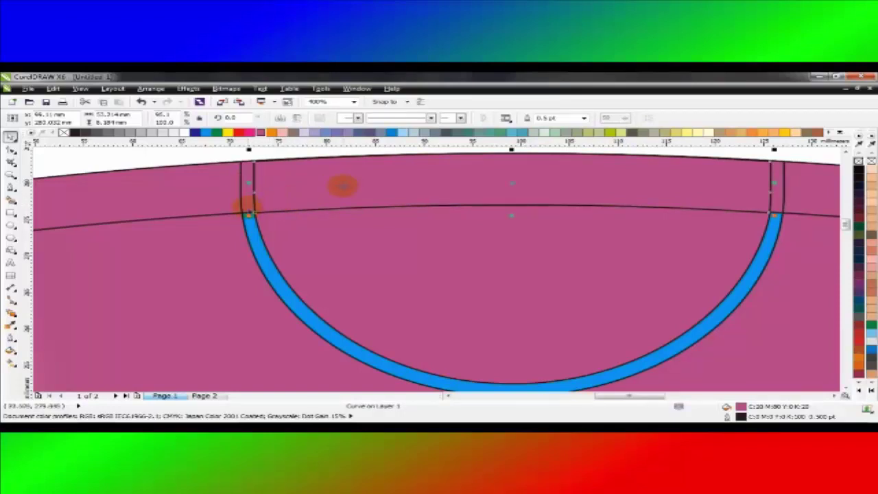
- Apply a radial fountain fill to the blue semicircle and move the gradient centre towards the lower-left part of the arc
left_click(338, 248)
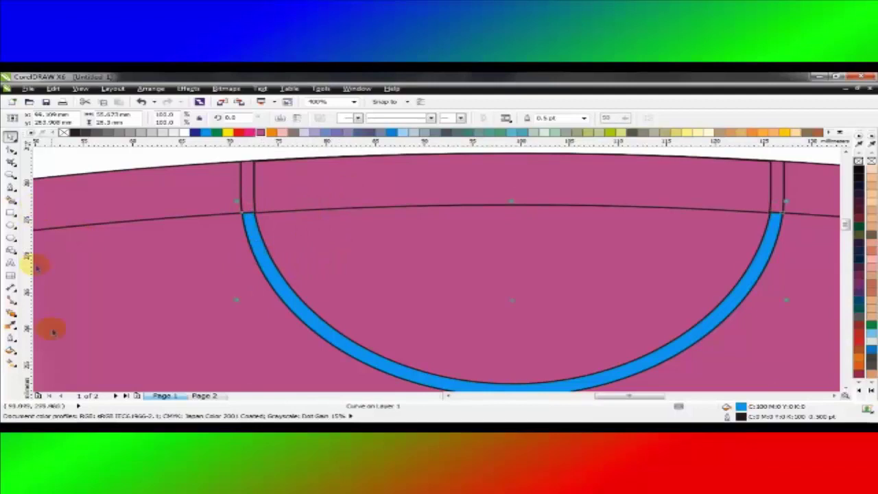
left_click(11, 361)
left_click(89, 120)
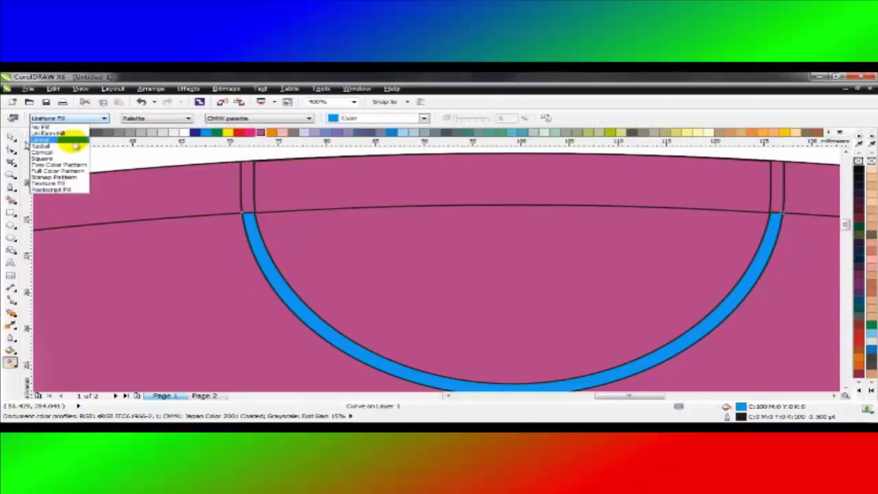
left_click(70, 144)
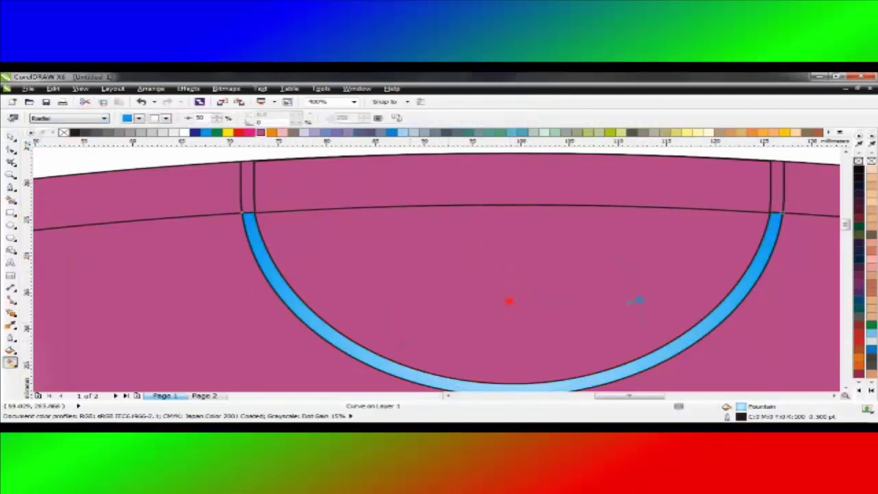
left_click_drag(509, 300, 391, 349)
- Colour the semicircle's radial gradient light pink at its centre and a dark purple shade of the body colour at its outer end
left_click(289, 142)
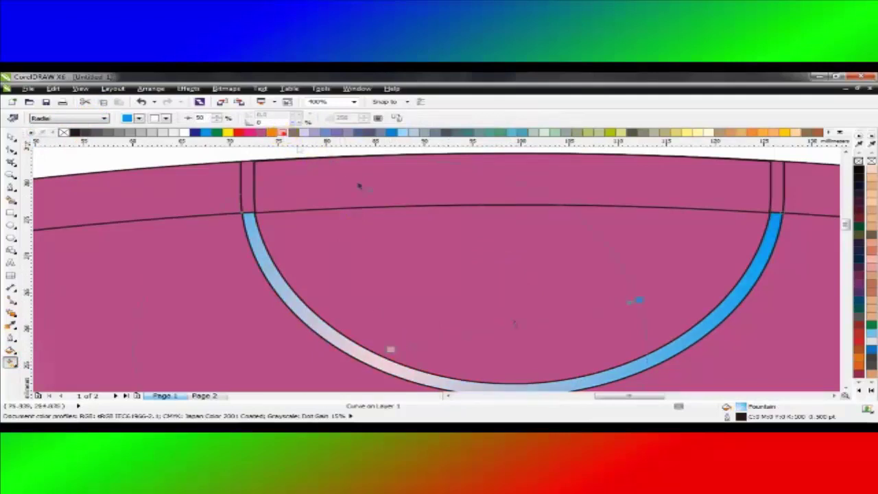
left_click(638, 301)
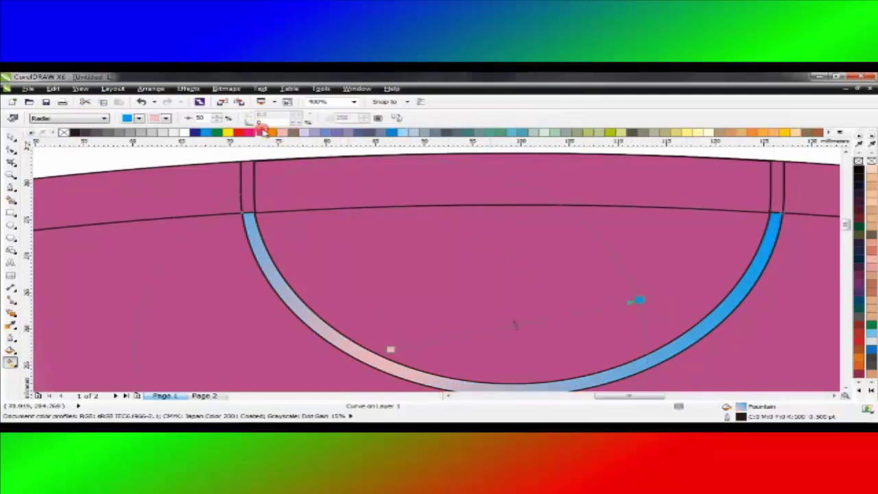
left_click_drag(262, 131, 300, 147)
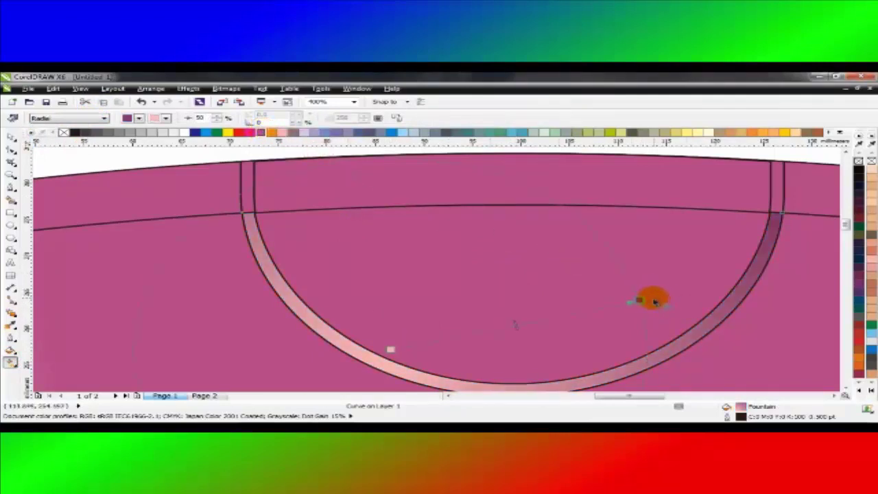
- Shift the radial gradient further to the lower left, shorten its radius, and set its midpoint to 67%
left_click_drag(636, 296, 586, 287)
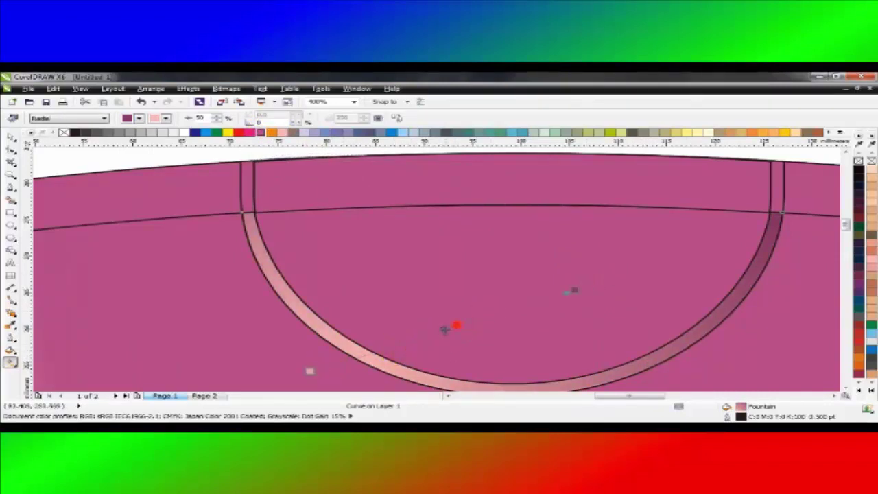
left_click_drag(445, 329, 440, 332)
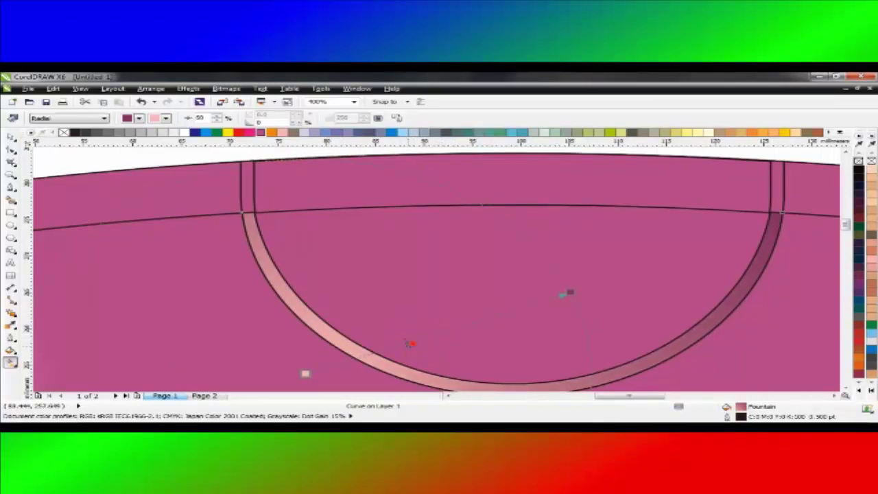
left_click_drag(392, 348, 463, 278)
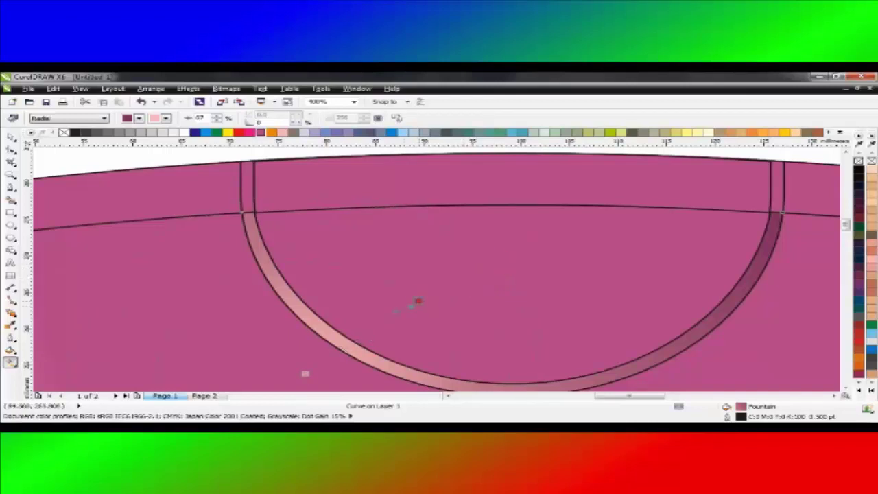
left_click(386, 314)
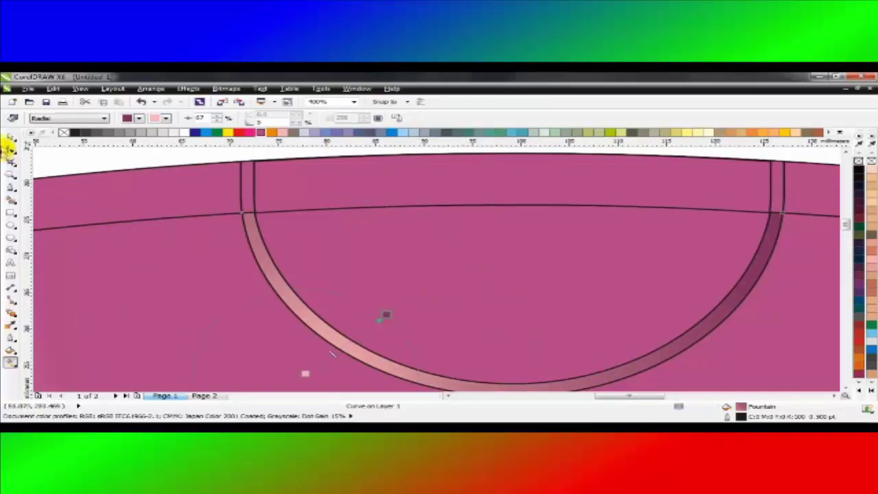
- Remove the outlines from the gradient-filled semicircle and the body-coloured semicircle inside it
left_click(11, 137)
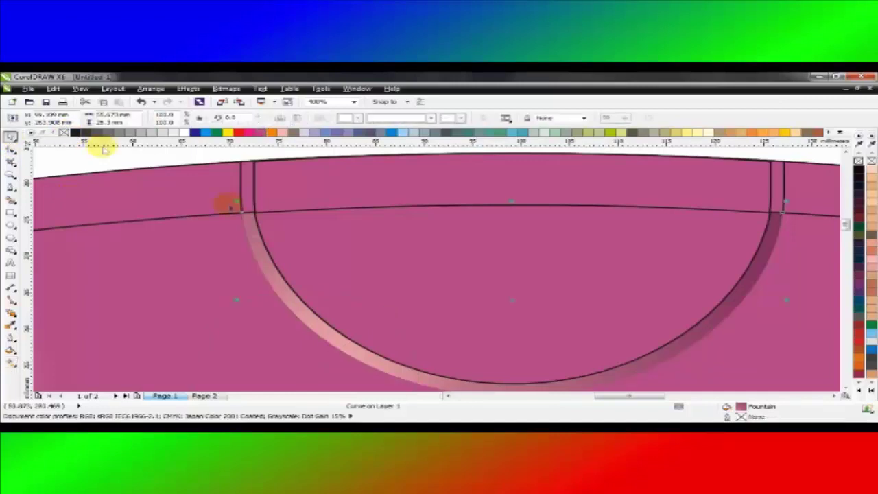
left_click(329, 243)
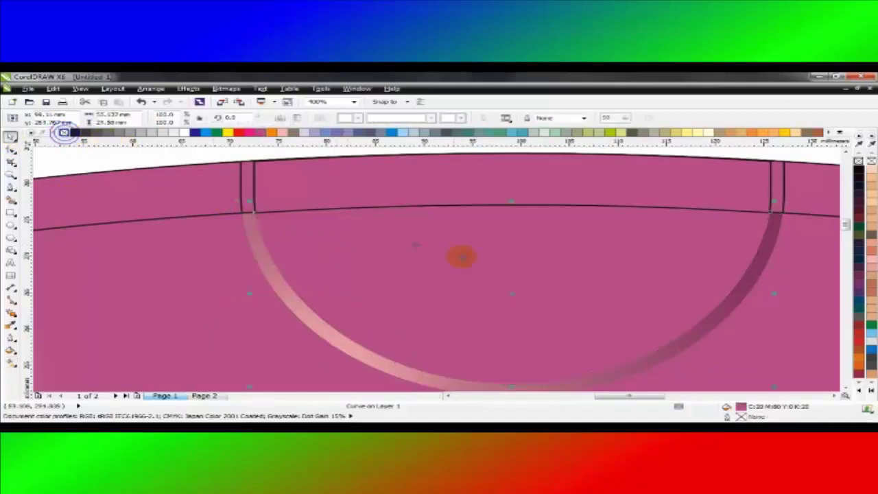
scroll(460, 254, "down", 6)
scroll(476, 242, "up", 4)
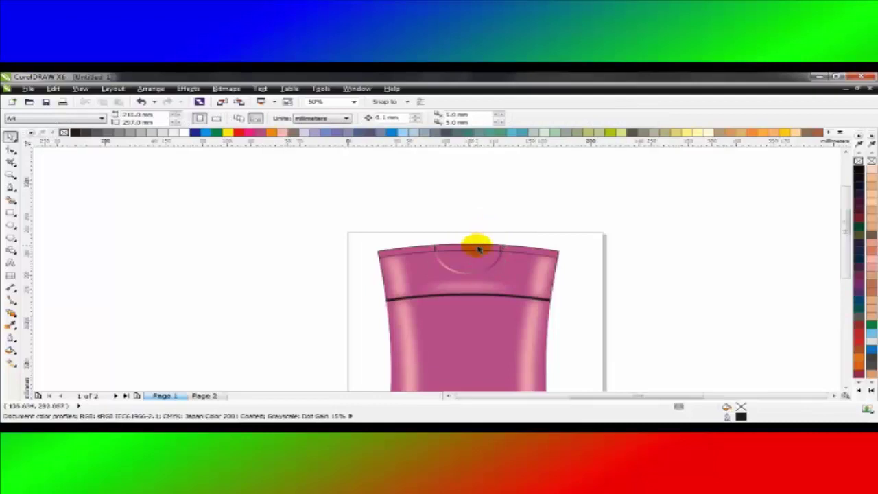
scroll(449, 254, "up", 2)
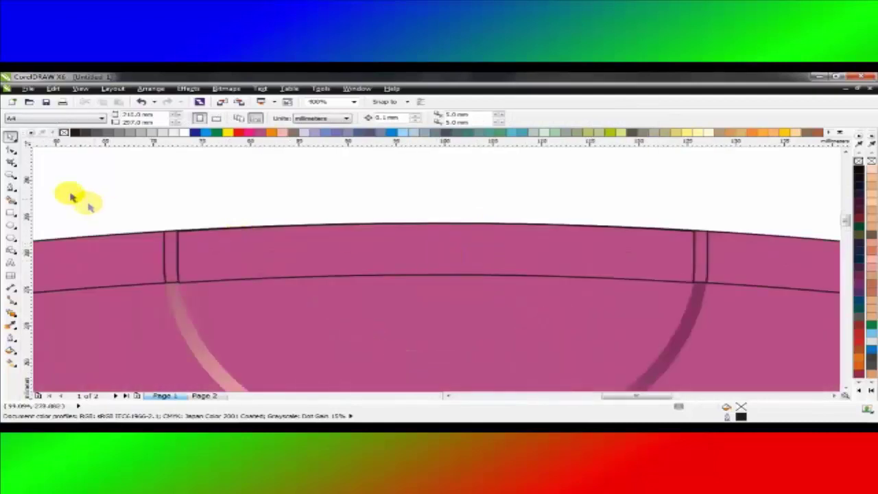
left_click(9, 187)
left_click(183, 292)
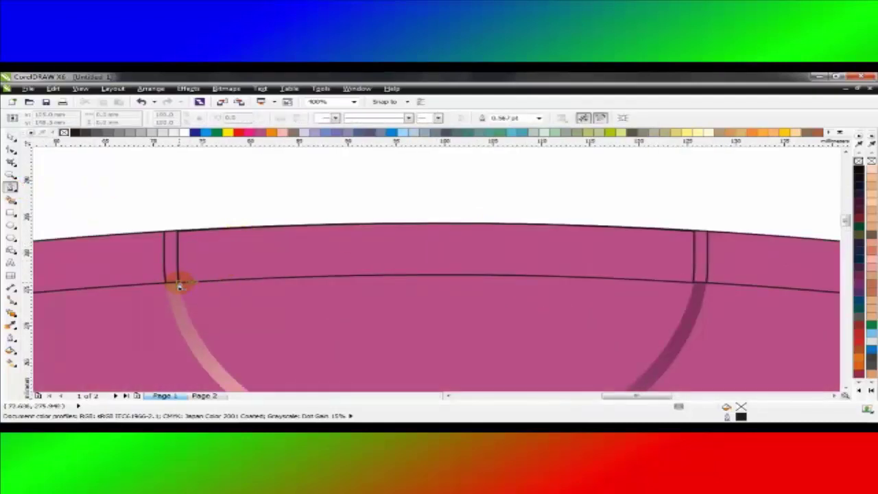
left_click_drag(538, 289, 682, 317)
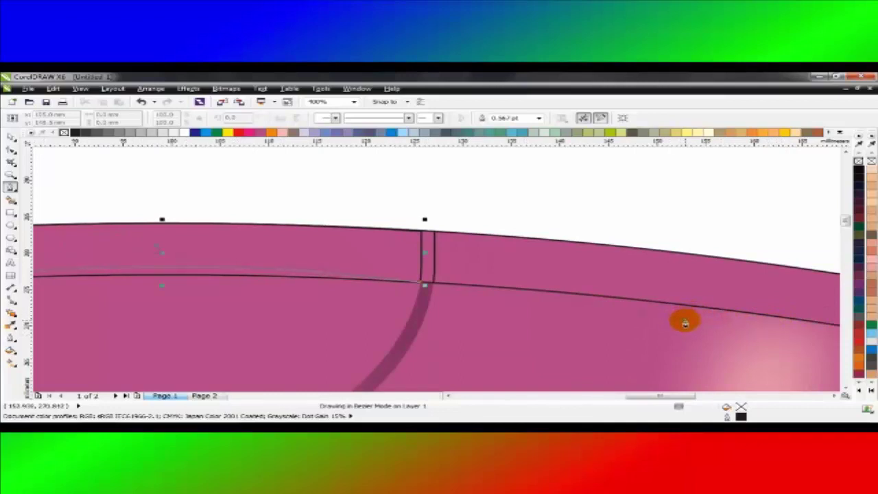
left_click_drag(687, 321, 688, 319)
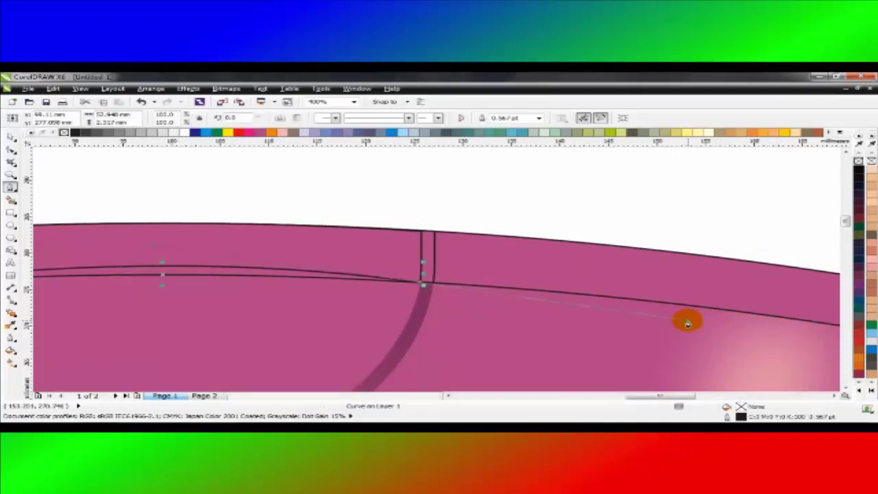
scroll(563, 306, "down", 1)
scroll(264, 303, "up", 1)
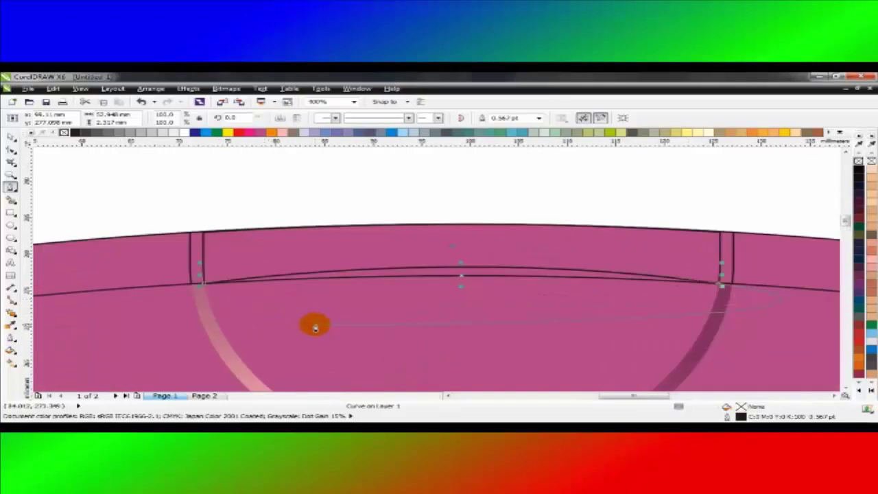
left_click(316, 324)
left_click(201, 284)
key("space")
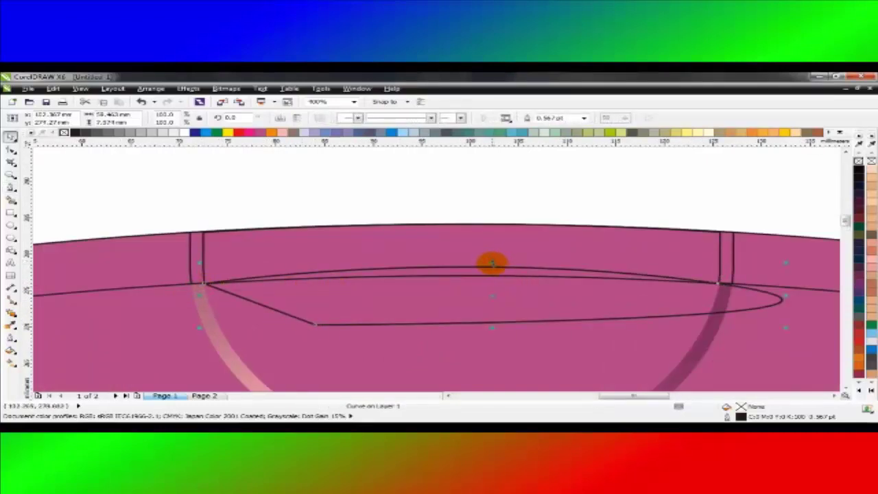
left_click_drag(493, 263, 492, 251)
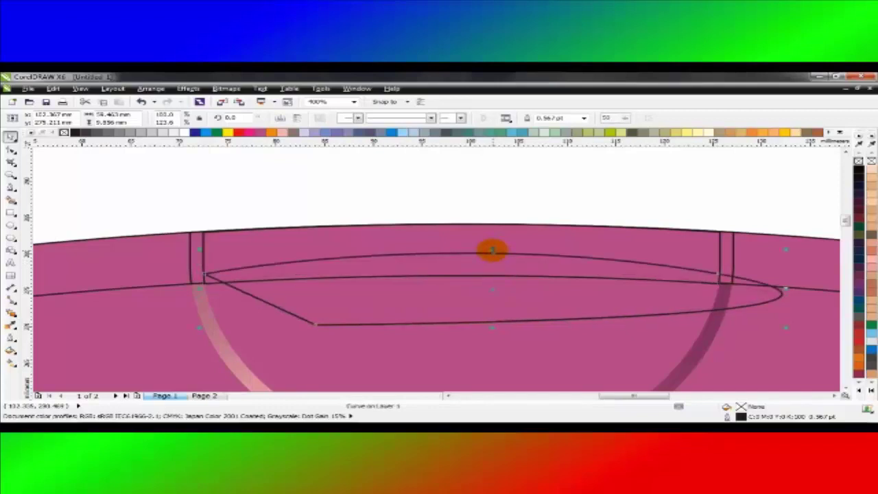
key("ctrl+z")
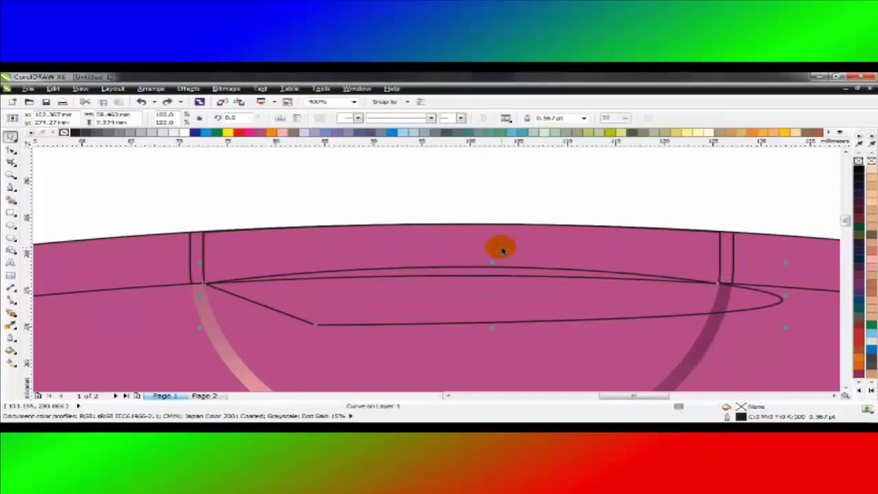
key("Delete")
- Draw a straight line about 53 mm long between the two ends of the semicircular recess with the Pen tool
left_click(11, 185)
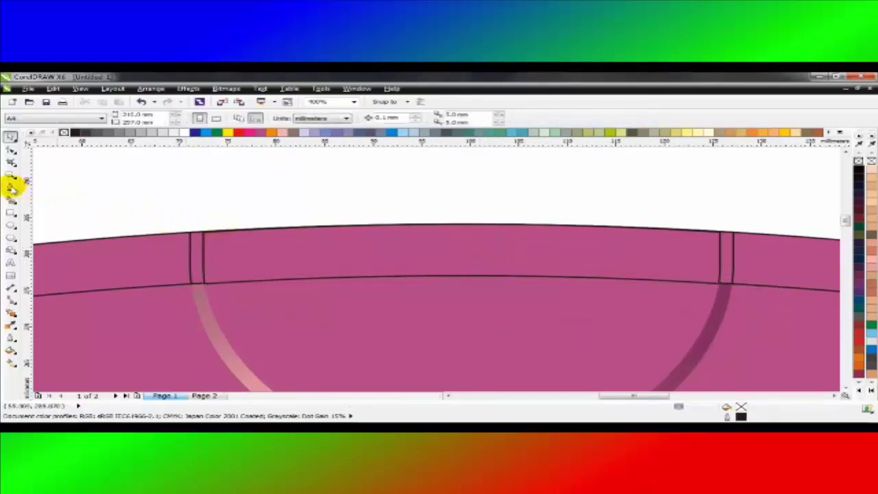
left_click(201, 285)
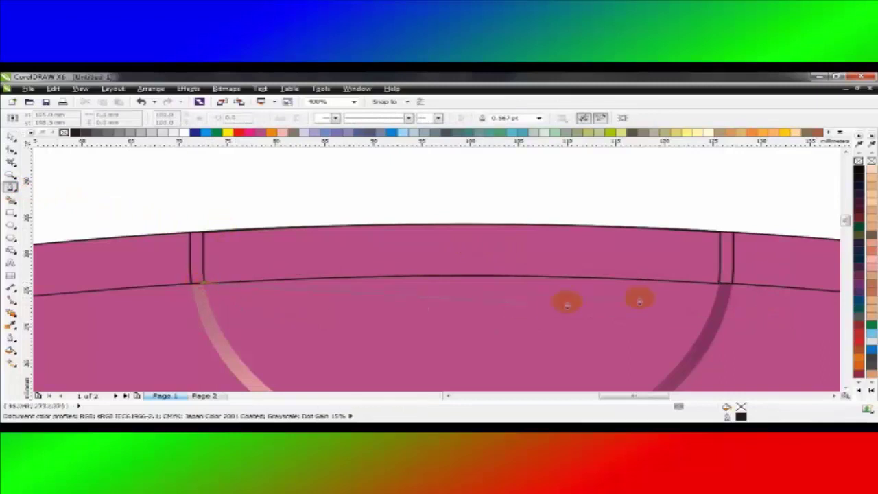
left_click(715, 291)
left_click(718, 284)
key("space")
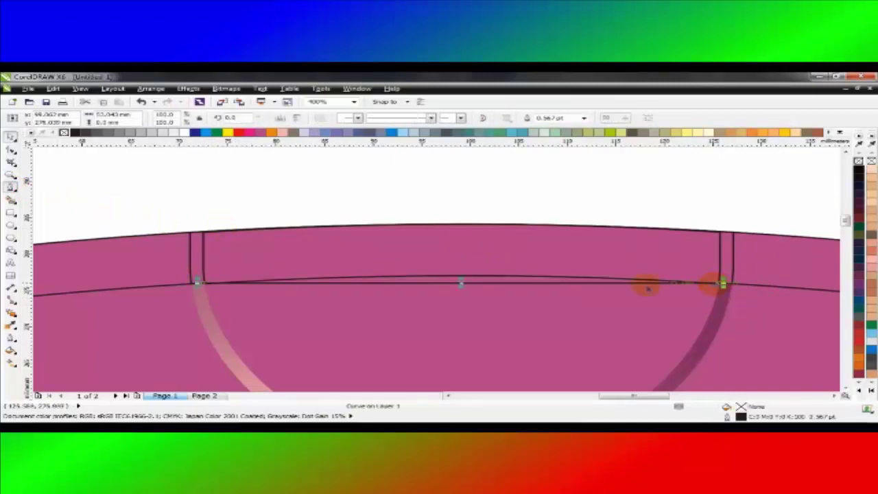
- Convert the line across the recess to a curve and bend its middle upward into an arch about 4.8 mm high
left_click(11, 148)
left_click(465, 290)
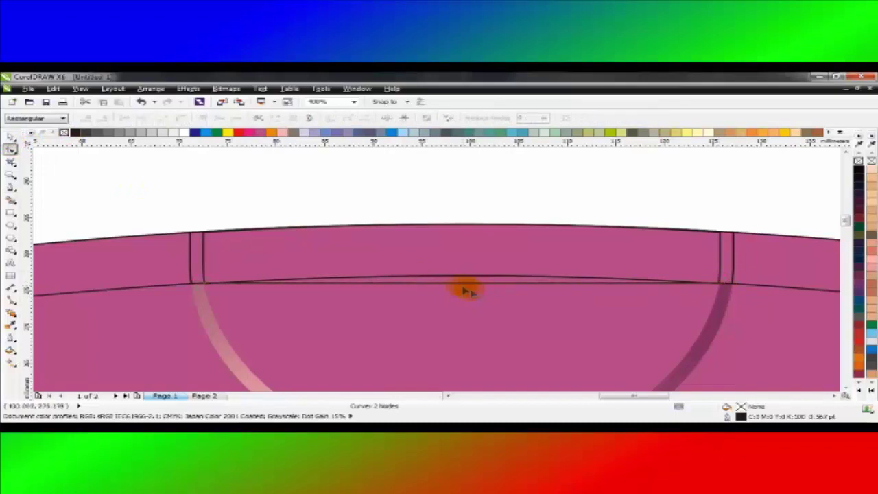
right_click(460, 288)
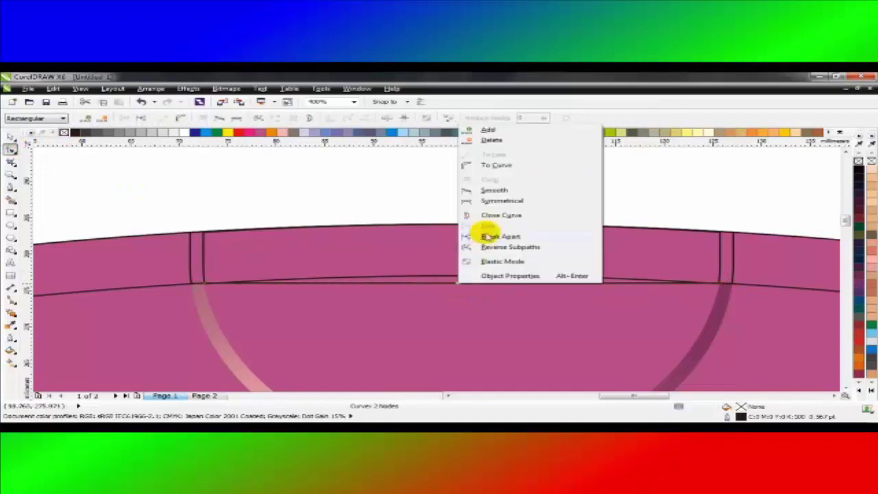
left_click(494, 165)
left_click_drag(458, 281, 457, 249)
key("space")
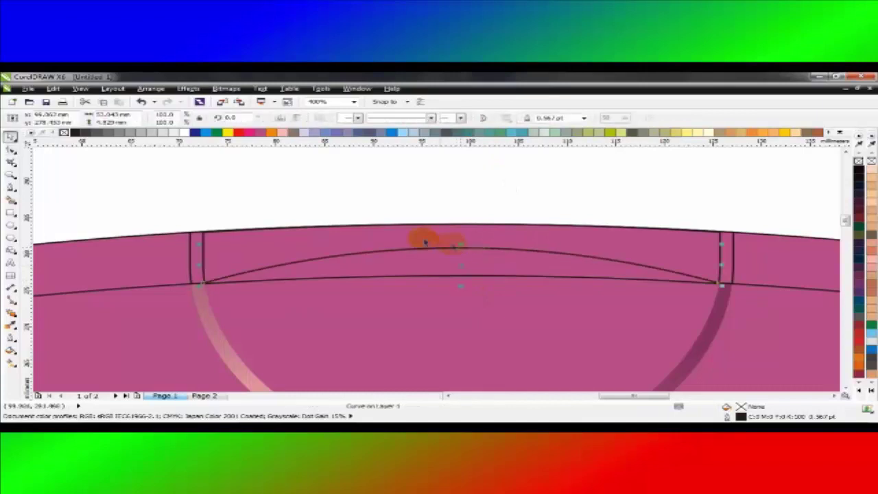
- Create green (C:100 M:0 Y:100 K:0) Smart Fill shapes from the rim areas above and below the arched line
left_click(11, 199)
left_click(392, 266)
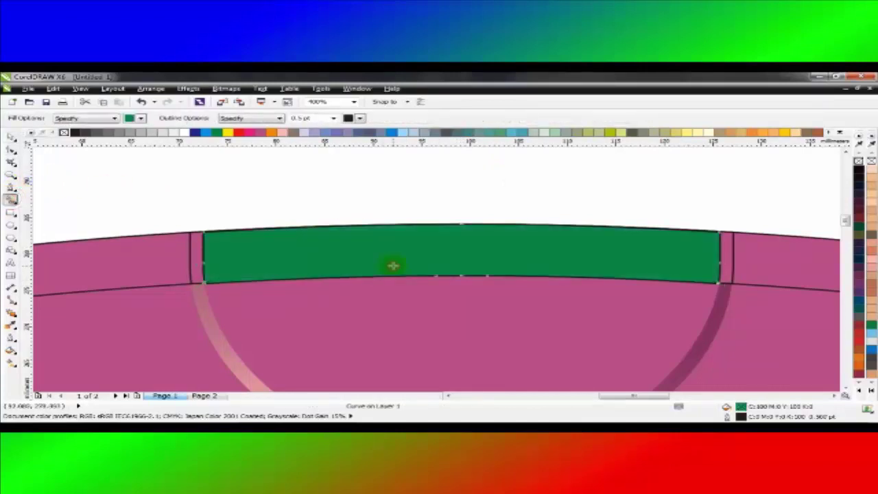
key("ctrl+z")
left_click(390, 240)
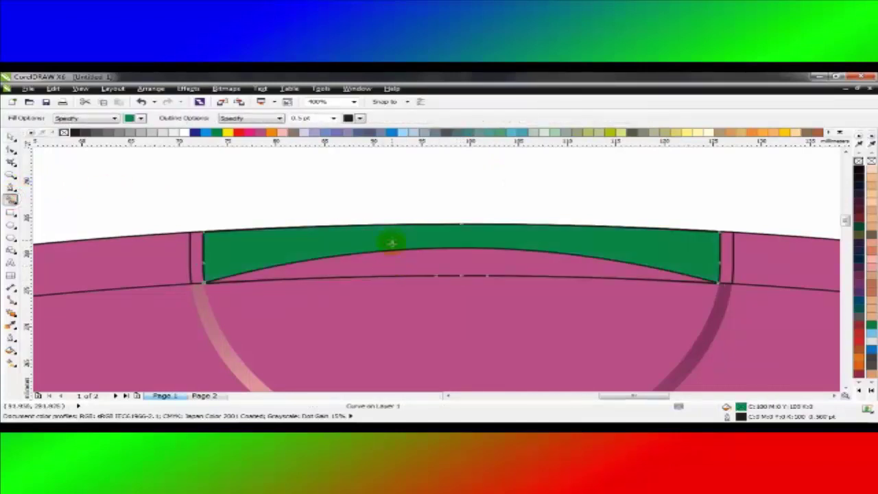
left_click(397, 270)
key("space")
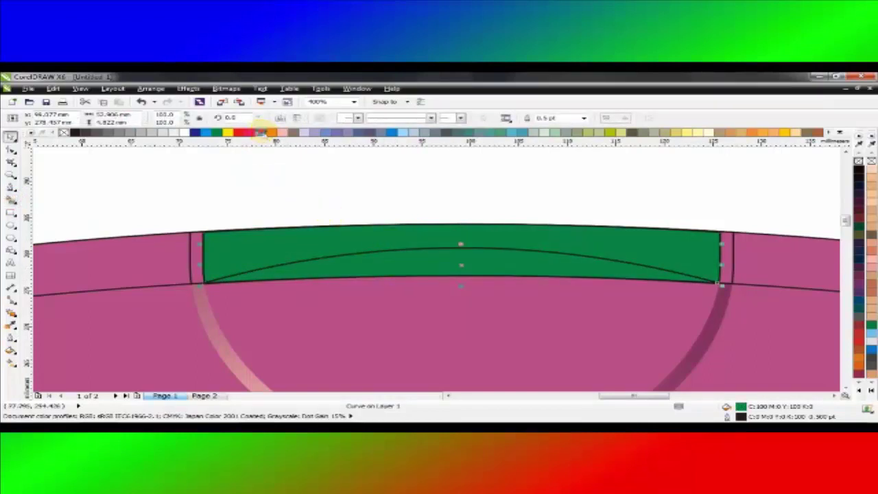
- Fill the shape below the arched line with a darker purple shade of the body colour
left_click(261, 132)
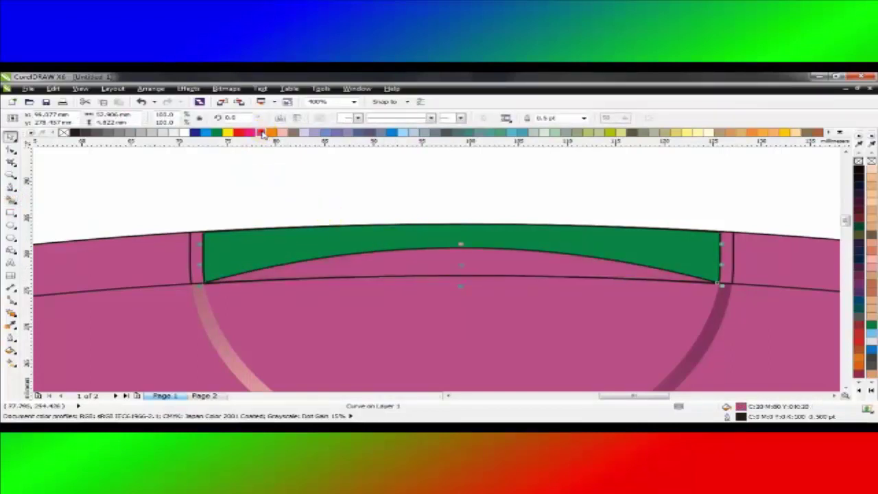
left_click_drag(262, 132, 318, 152)
left_click(350, 185)
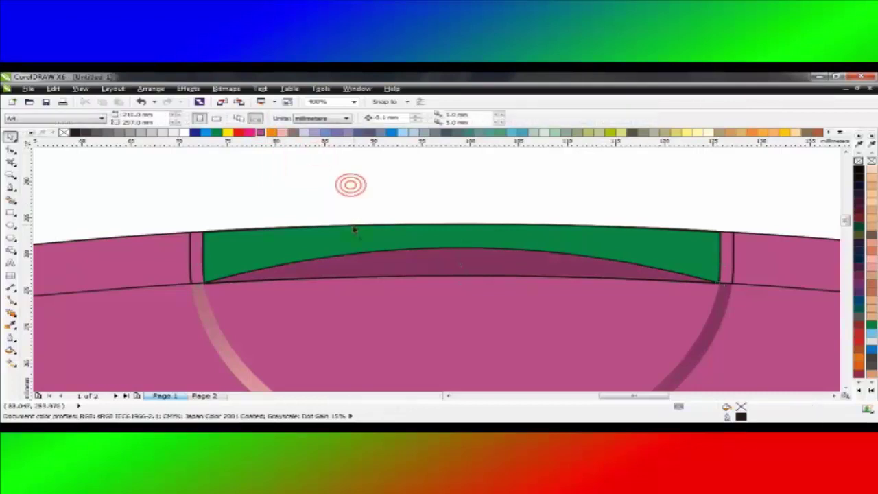
- Remove the outlines from all the rim pieces above the semicircle and delete the green shape above the arch
mouse_move(153, 192)
left_mouse_down()
mouse_move(206, 193)
mouse_move(808, 334)
left_mouse_up()
right_click(63, 132)
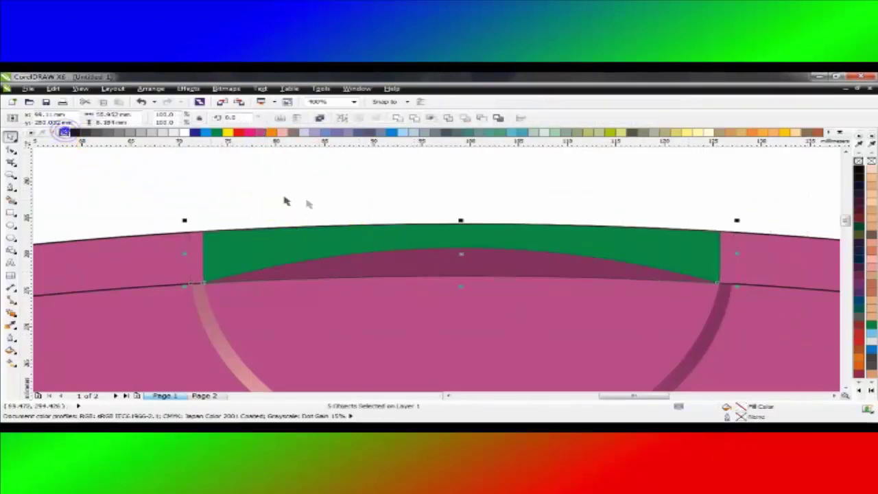
left_click(304, 196)
left_click(283, 237)
left_click_drag(284, 236, 310, 203)
key("Delete")
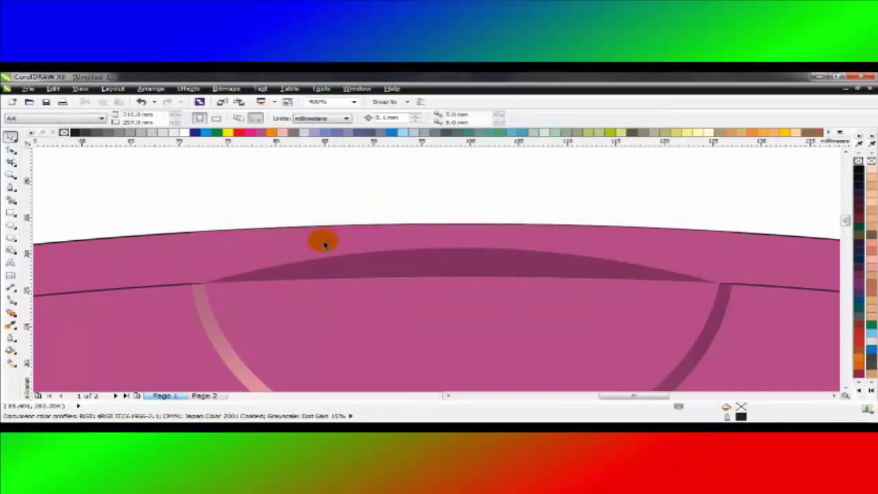
- Give the purple rim piece above the arched shadow a green hairline outline (C:100 M:0 Y:100 K:0)
left_click(313, 236)
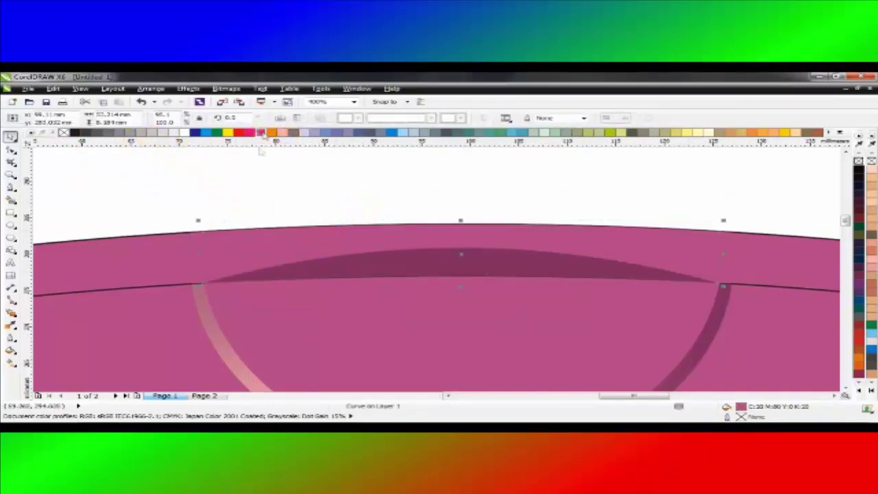
right_click(217, 132)
left_click(213, 176)
- Apply a radial fountain fill to the wider rim piece behind the recess, blending from white at the centre to darker purple
left_click(196, 241)
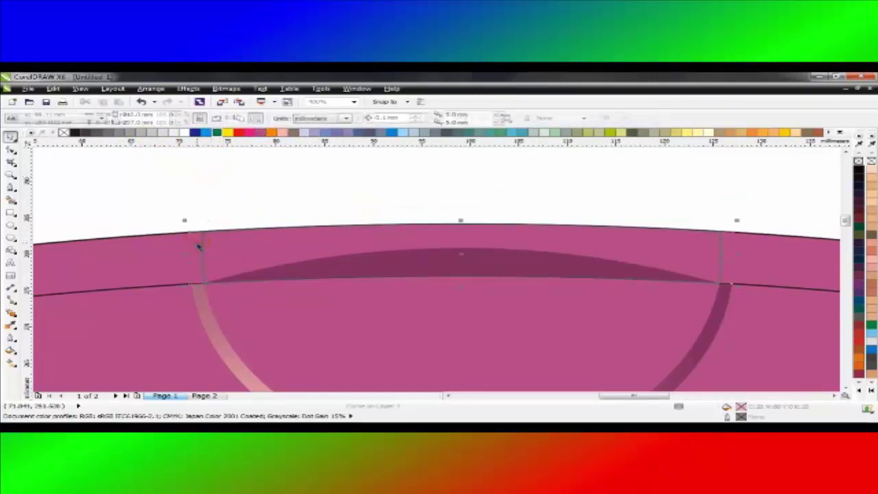
left_click(11, 362)
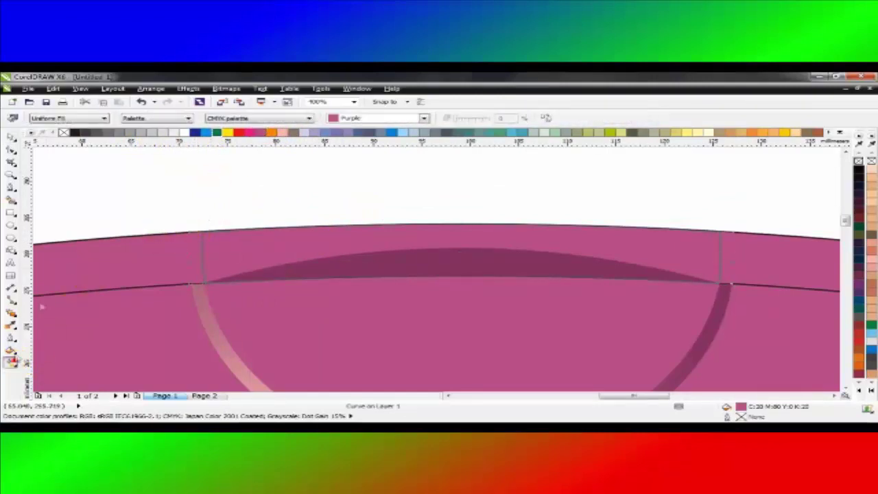
left_click(103, 118)
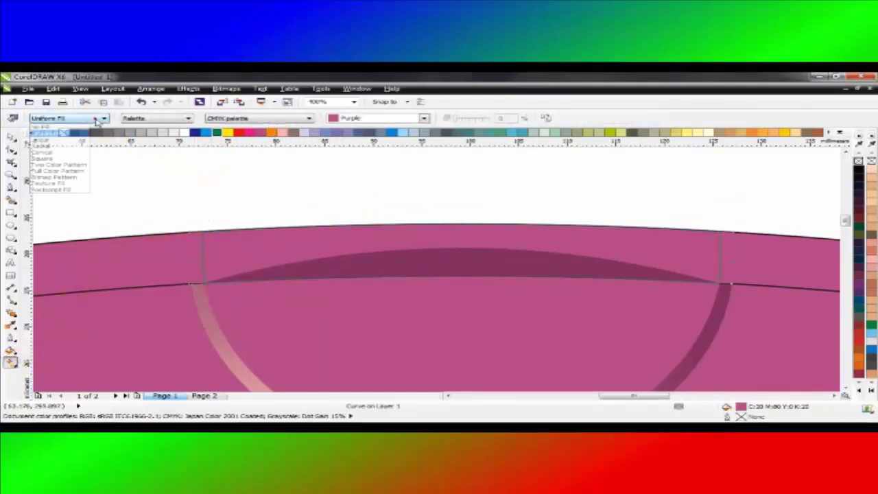
left_click(58, 146)
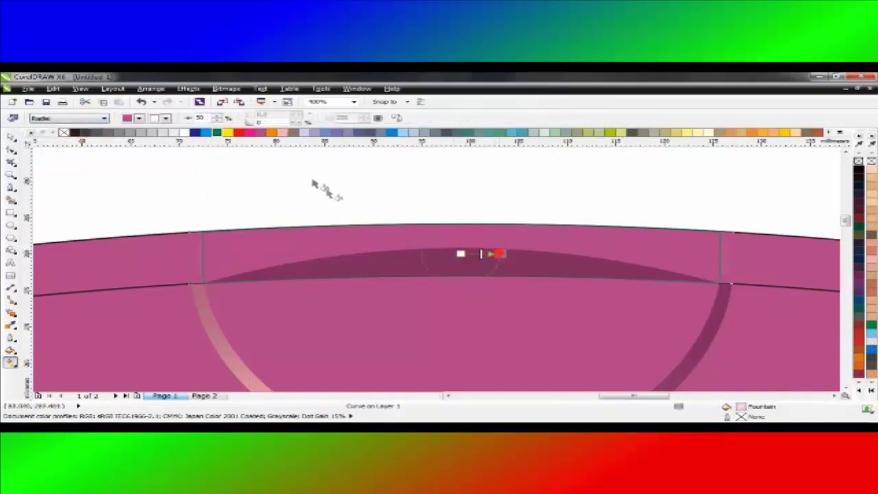
left_click_drag(260, 134, 321, 153)
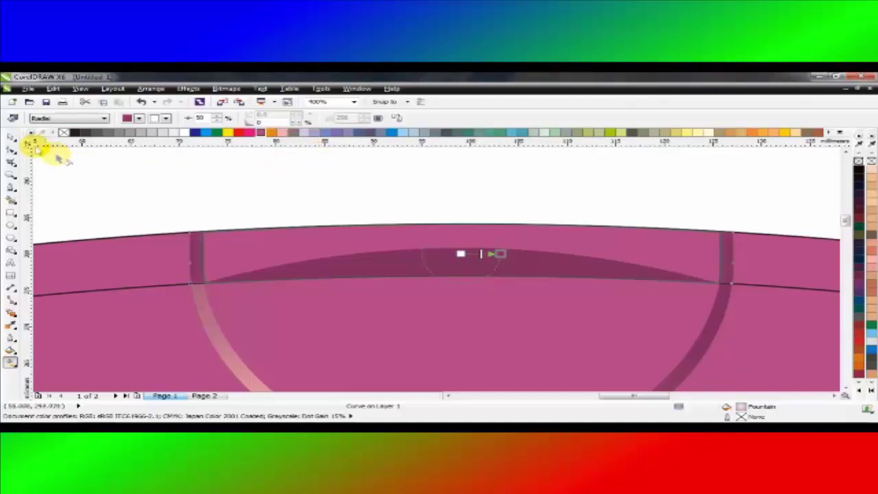
left_click(11, 135)
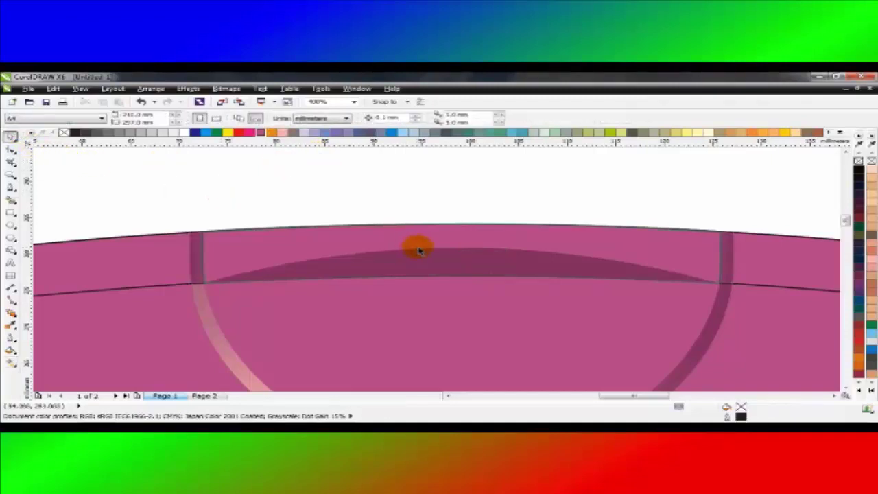
- Remove the black outlines from the cap's curved rim strip and from the cap body below it
scroll(420, 250, "down", 1)
left_click(602, 262)
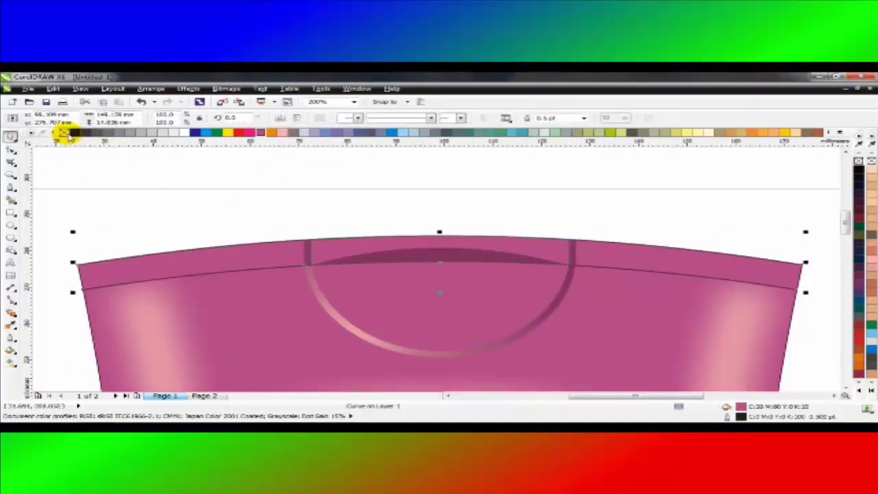
left_click(196, 182)
left_click(248, 282)
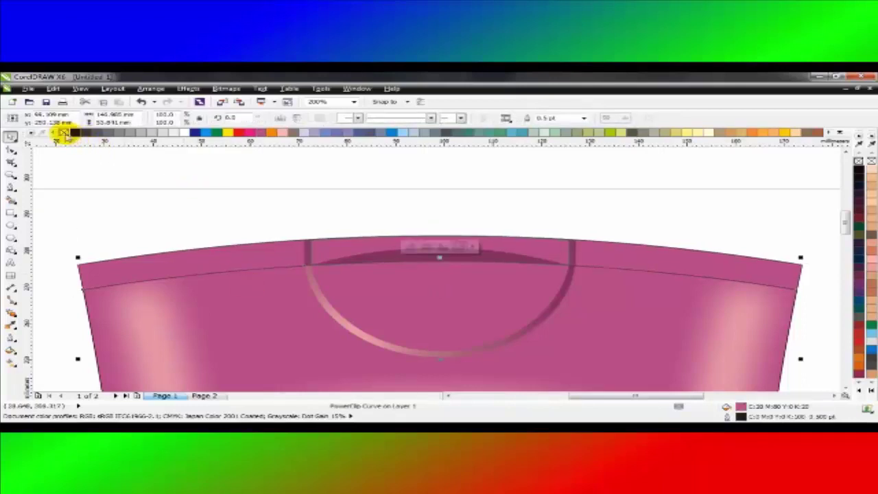
left_click(160, 169)
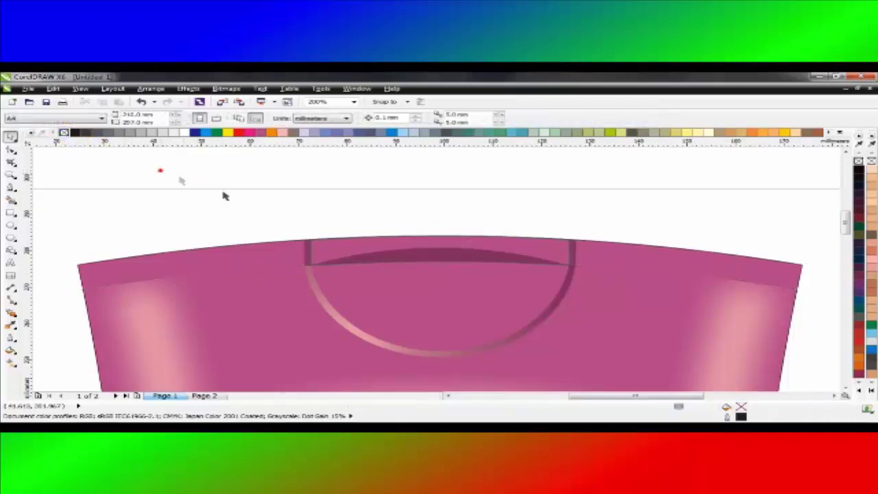
left_click(382, 241)
left_click_drag(351, 241, 353, 218)
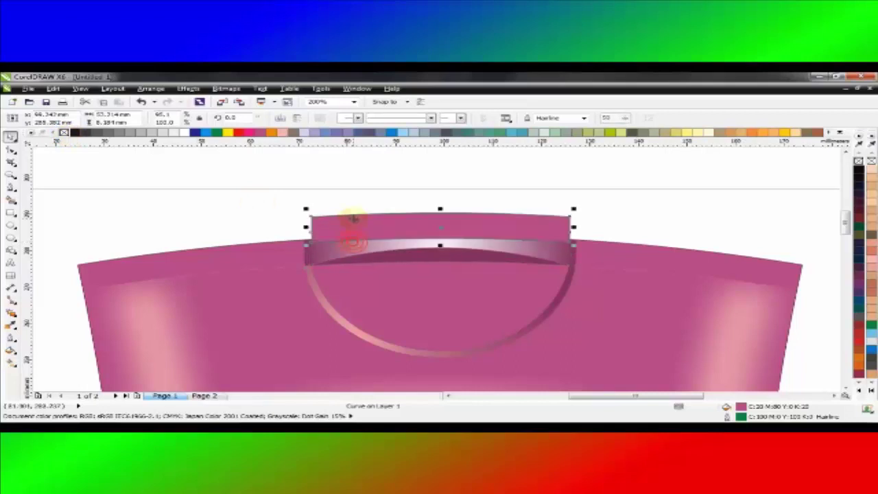
key("ctrl+z")
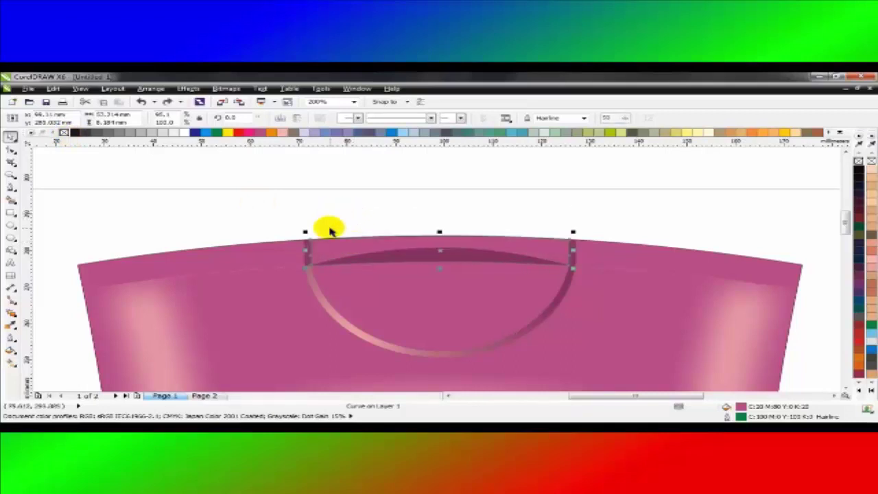
left_click(322, 212)
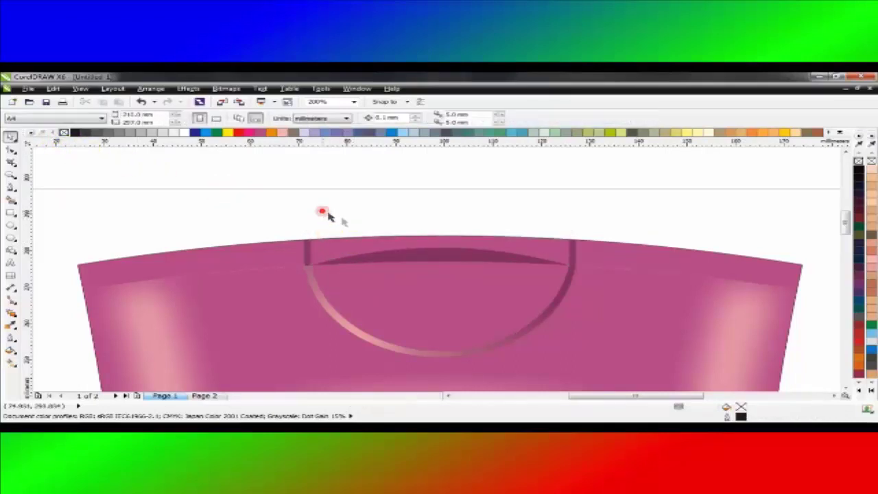
- Copy the hair photo, the text lines and the wavy strand shapes from page 2
key("F4")
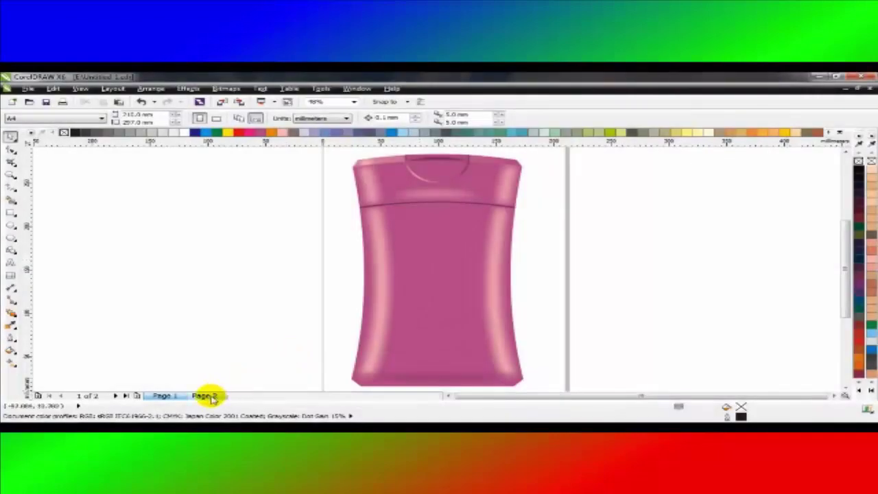
left_click(208, 397)
left_click_drag(212, 153, 611, 384)
right_click(488, 199)
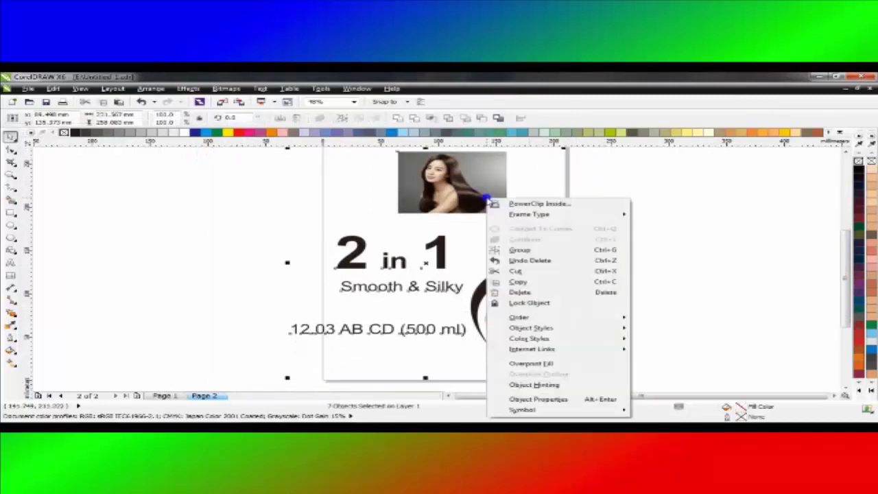
left_click(528, 283)
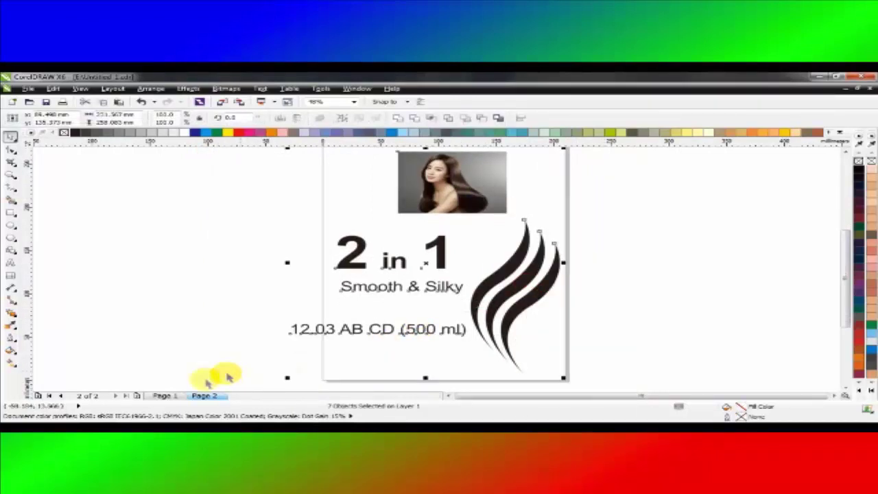
- Paste the copied photo, text and wavy shapes onto page 1 and move them to the right side of the bottle
left_click(165, 396)
left_click(536, 214)
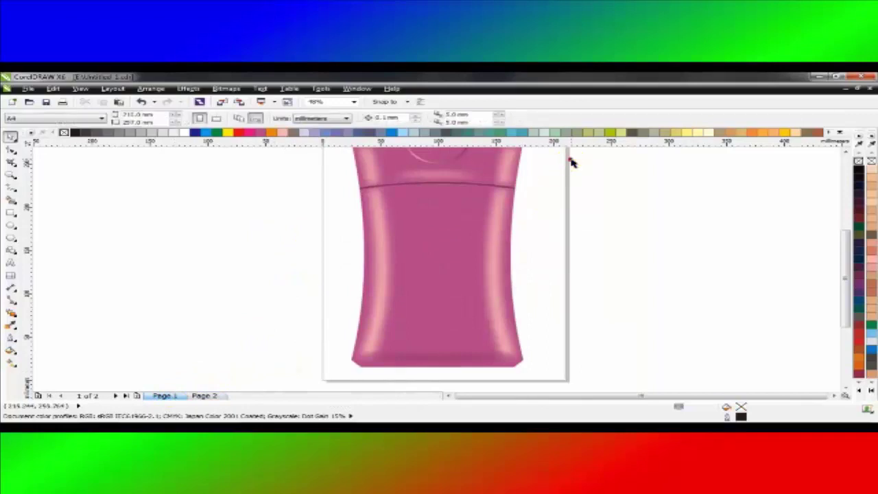
right_click(569, 158)
left_click(545, 165)
right_click(567, 163)
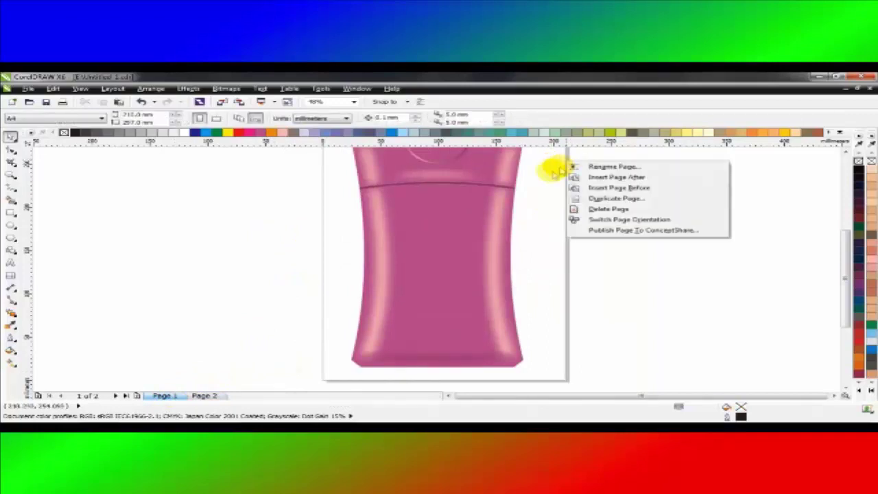
right_click(553, 172)
left_click(583, 234)
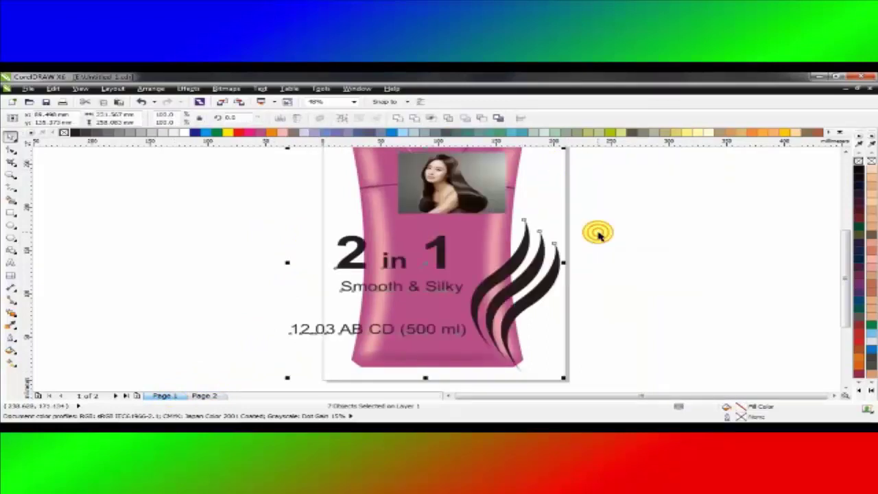
left_click_drag(425, 263, 645, 267)
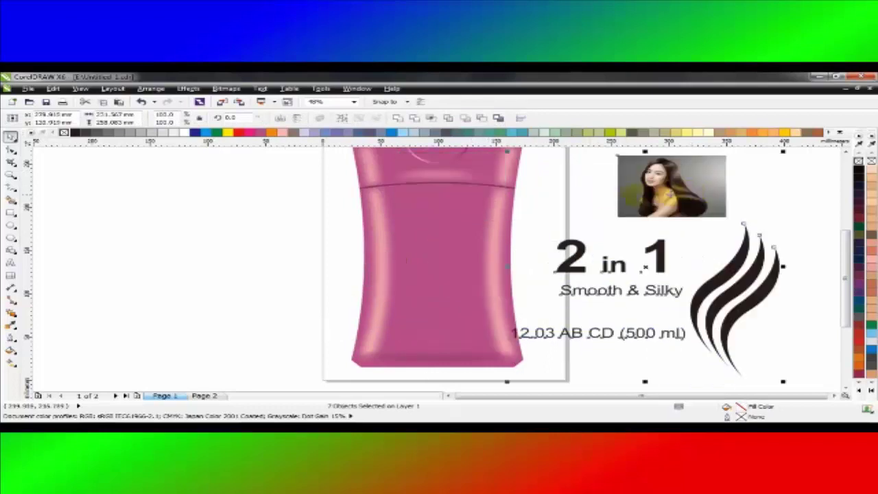
left_click(581, 197)
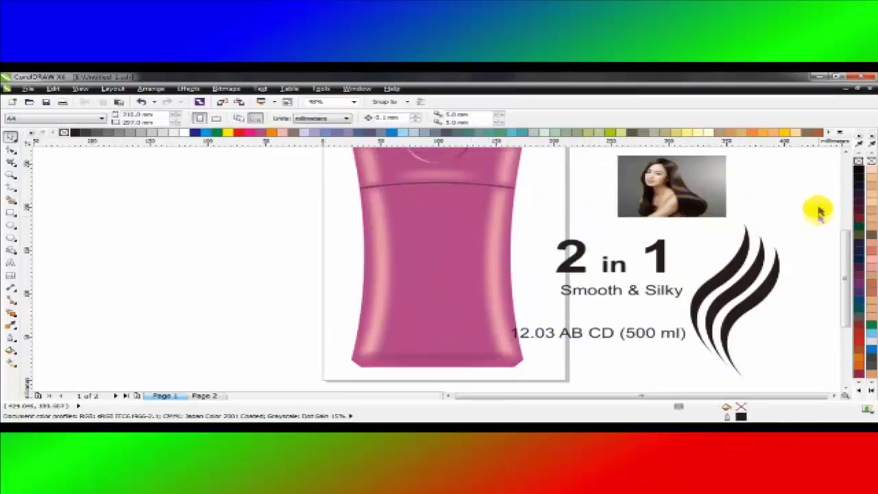
- Merge the three wavy strands into a single curve and move it to the empty area left of the bottle
left_click_drag(818, 205, 678, 388)
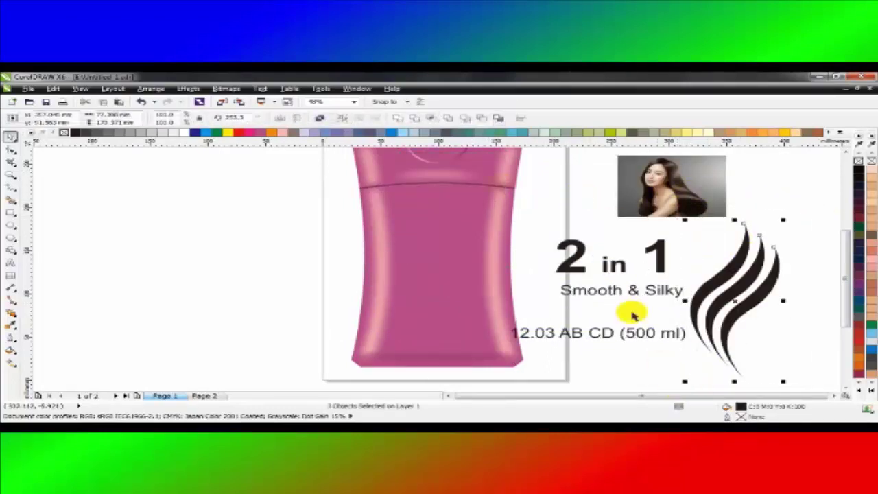
left_click(412, 118)
left_click_drag(746, 266, 294, 237)
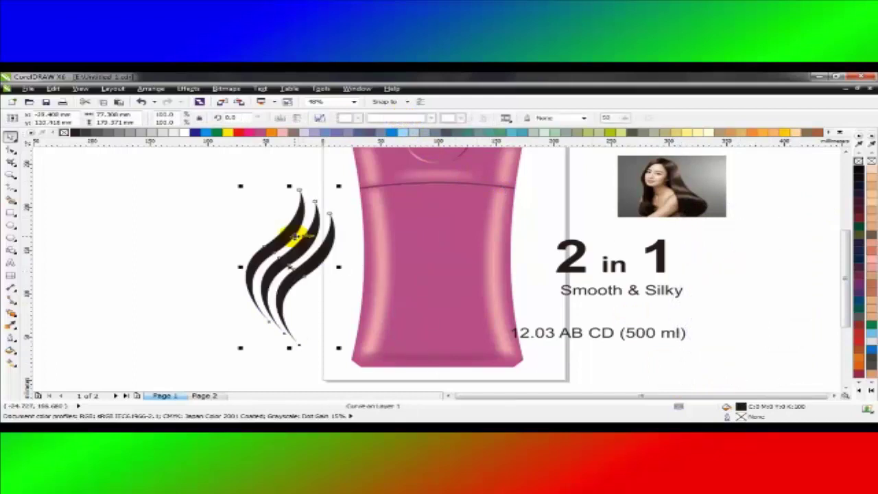
- Fill the merged wavy emblem with the Cylinder - Grey linear fountain fill preset at a 45° angle
left_click(11, 350)
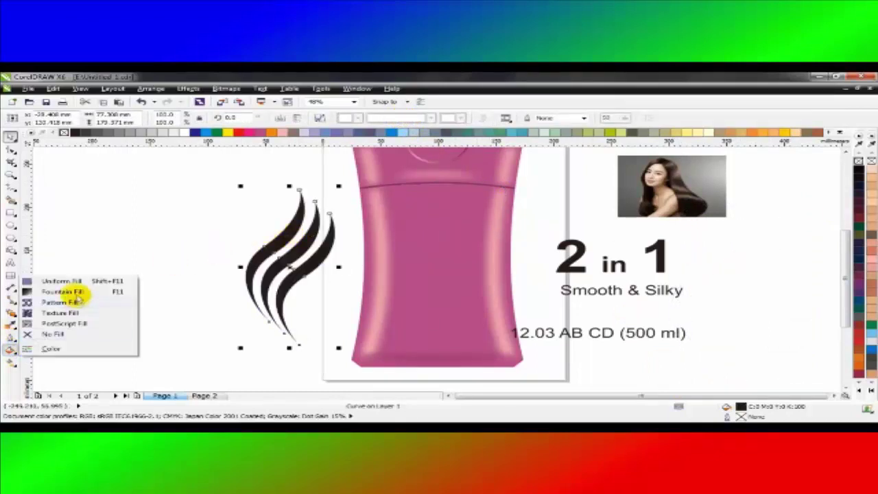
left_click(74, 293)
left_click(419, 312)
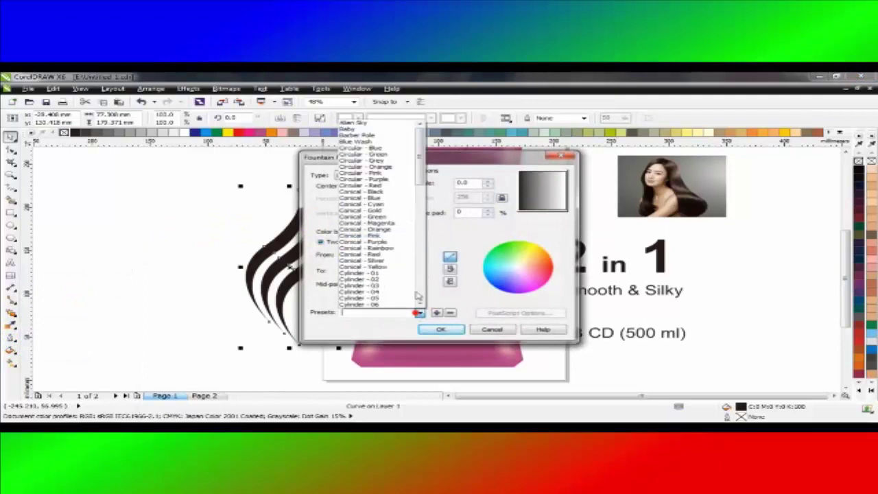
scroll(411, 166, "down", 8)
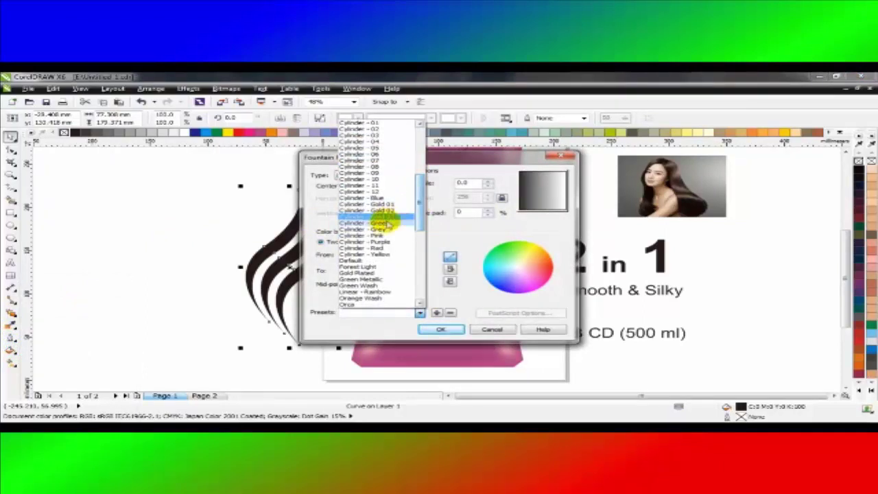
left_click(387, 223)
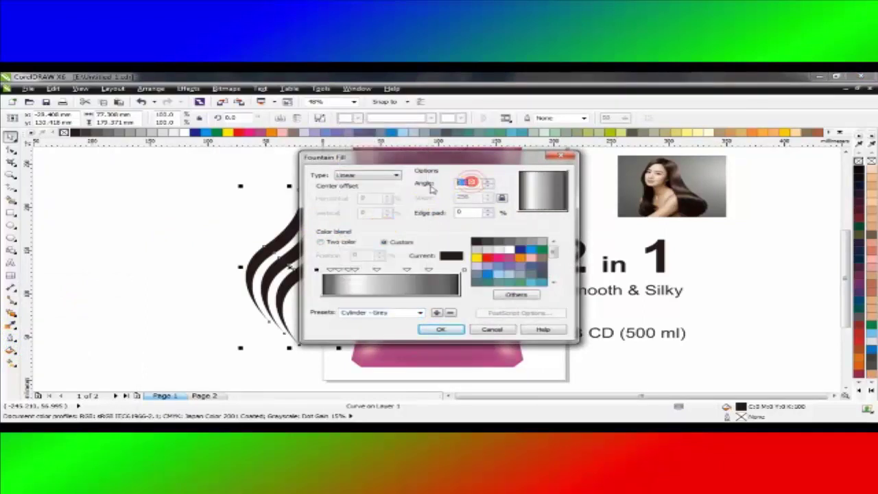
type("45")
left_click(443, 331)
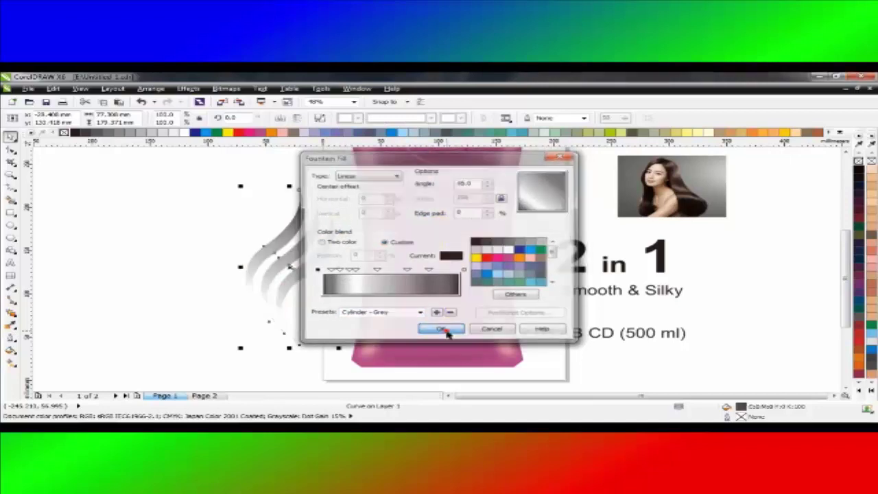
- Rearrange the grey and white colour nodes along the emblem's gradient so the highlight falls across the strands' middle
left_click(10, 360)
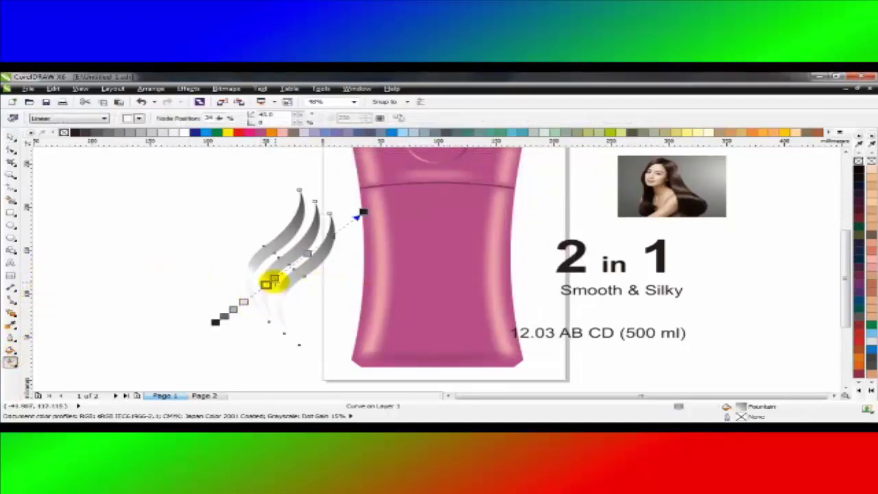
left_click_drag(274, 279, 284, 267)
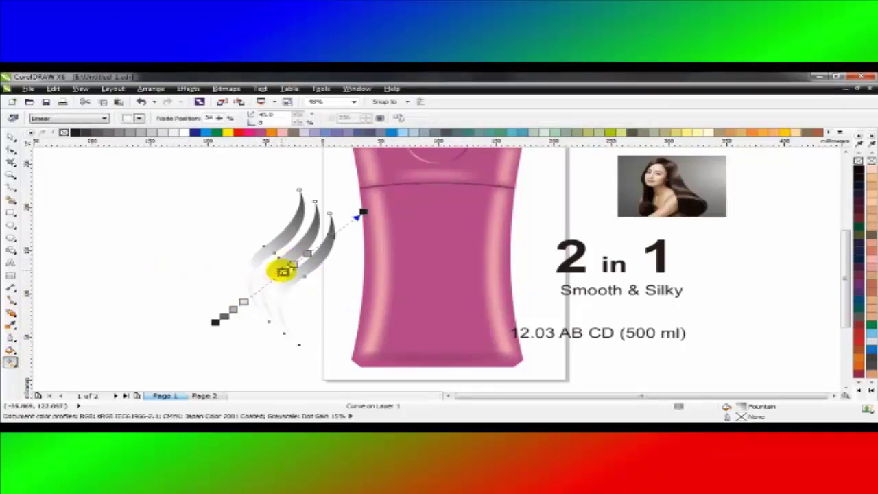
left_click(247, 303)
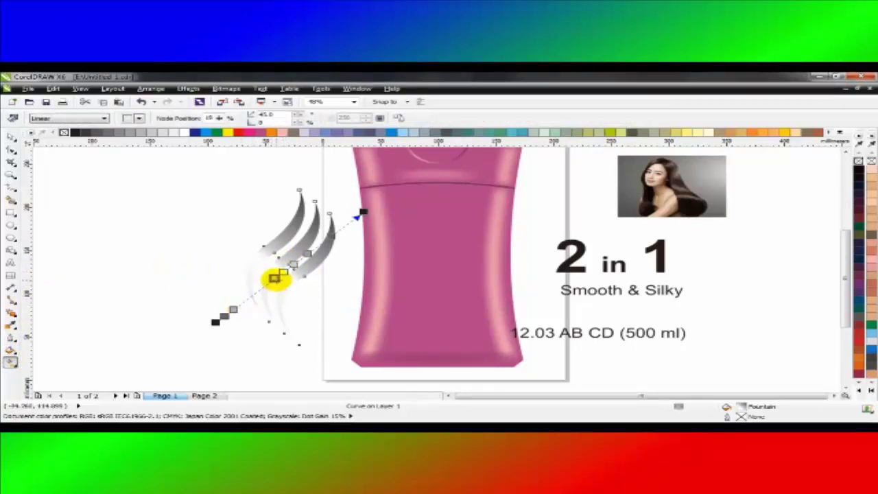
left_click(275, 281)
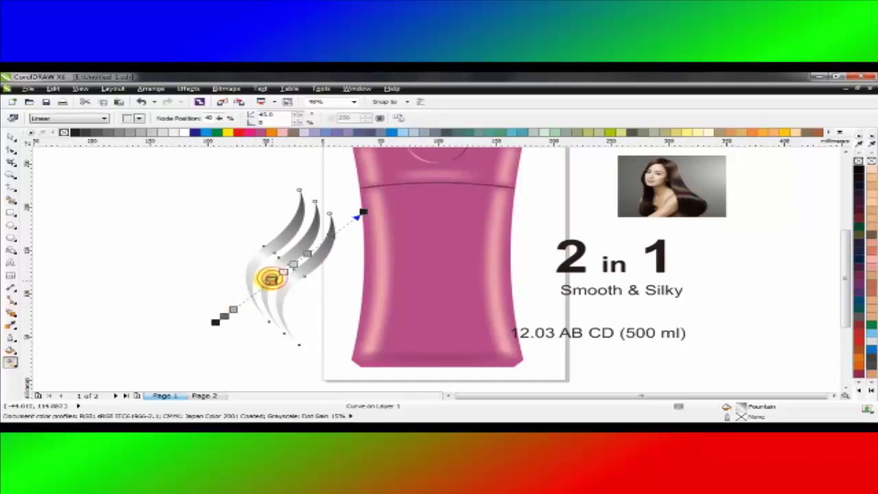
left_click(308, 261)
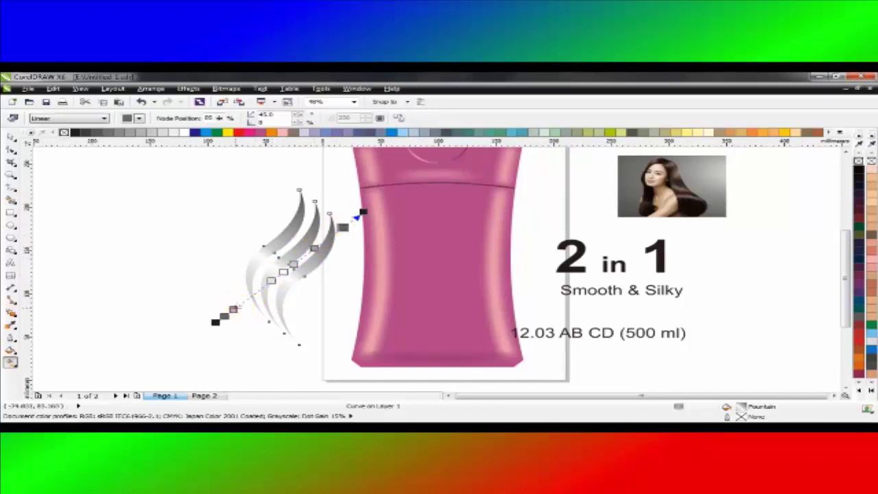
- Scale down the wavy emblem and place it on the bottle body just below the cap line
left_click(11, 137)
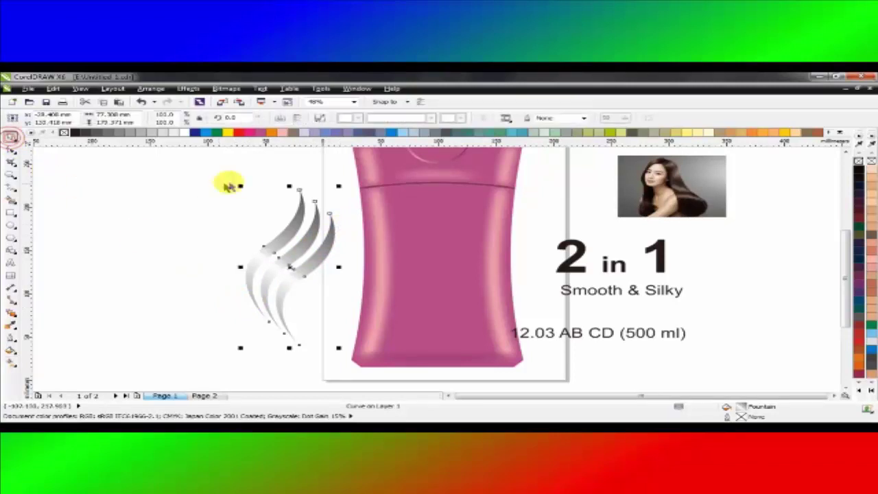
left_click_drag(240, 186, 426, 206)
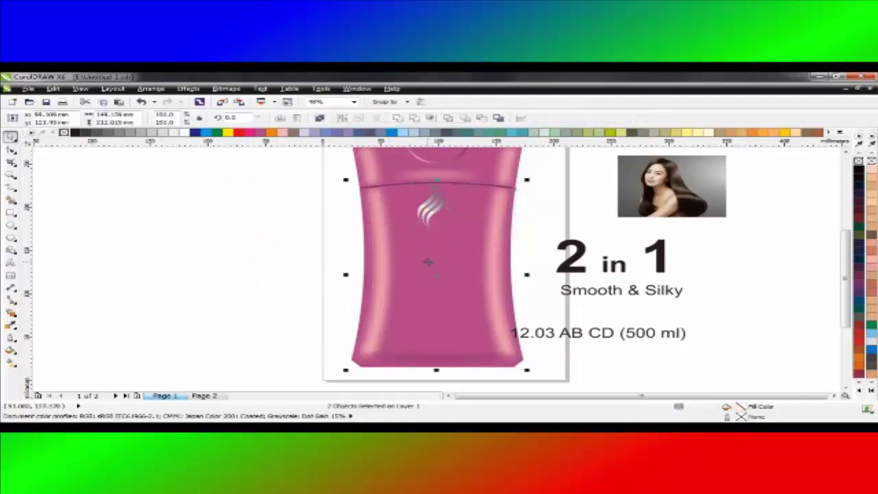
- Add the text SHAMPOO in 24 pt Arial on the bottle body below the wave emblem
left_click(297, 231)
scroll(410, 244, "up", 2)
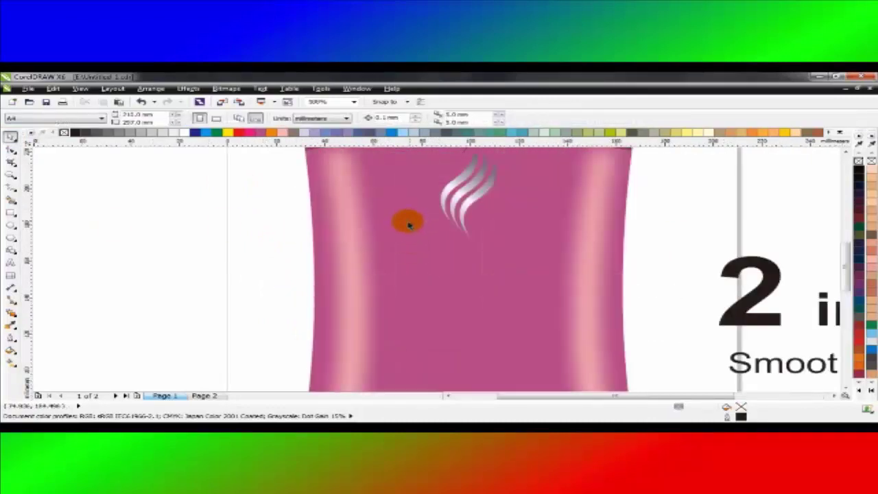
left_click(11, 261)
left_click(410, 258)
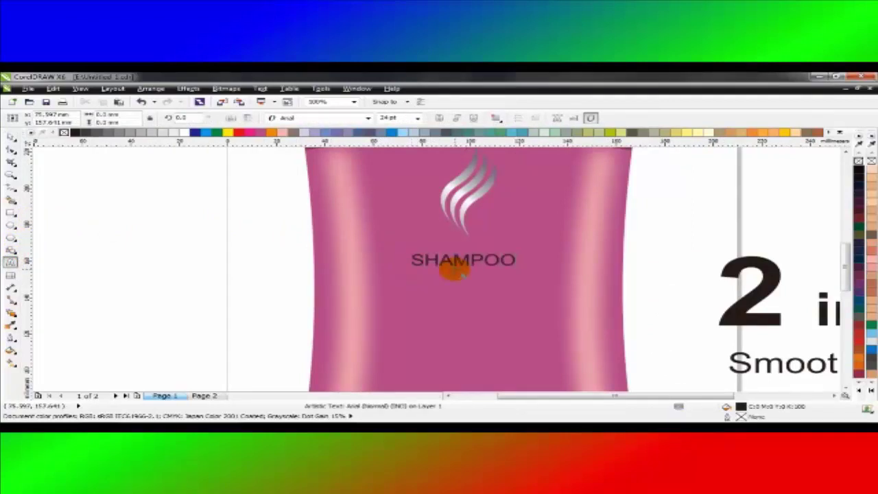
- Fill the SHAMPOO text with pale pink (C0 M40 Y20 K0)
left_click(11, 137)
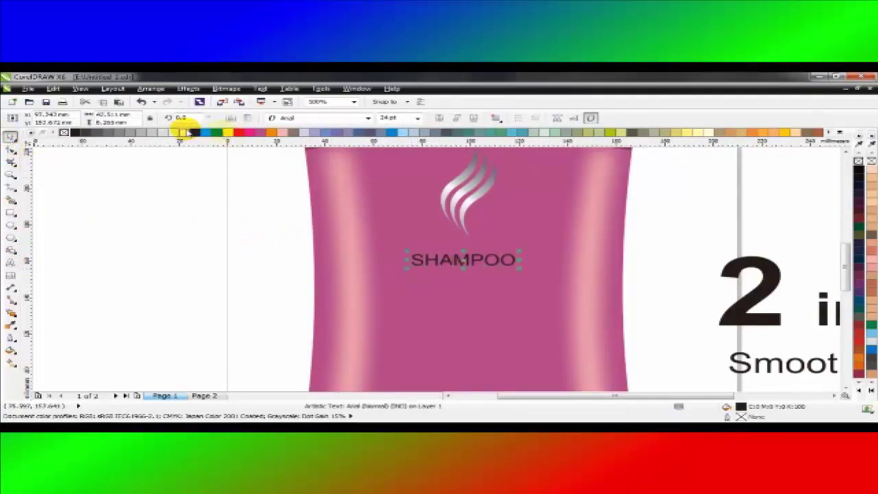
left_click(280, 133)
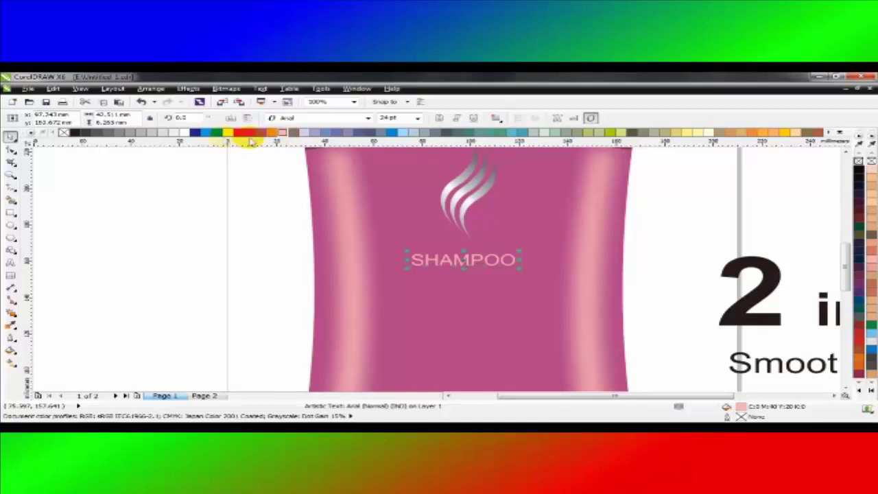
left_click(184, 133)
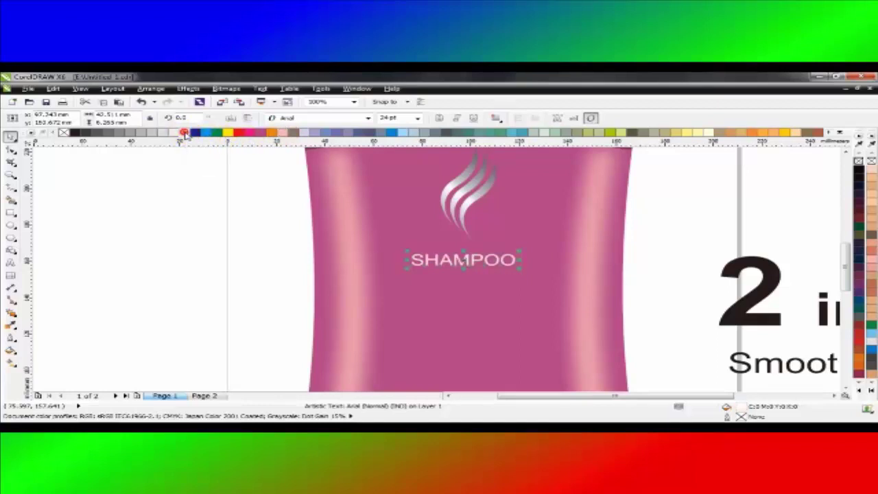
- Centre the SHAMPOO text under the wave emblem and move it up slightly closer to it
left_click(472, 200, "shift")
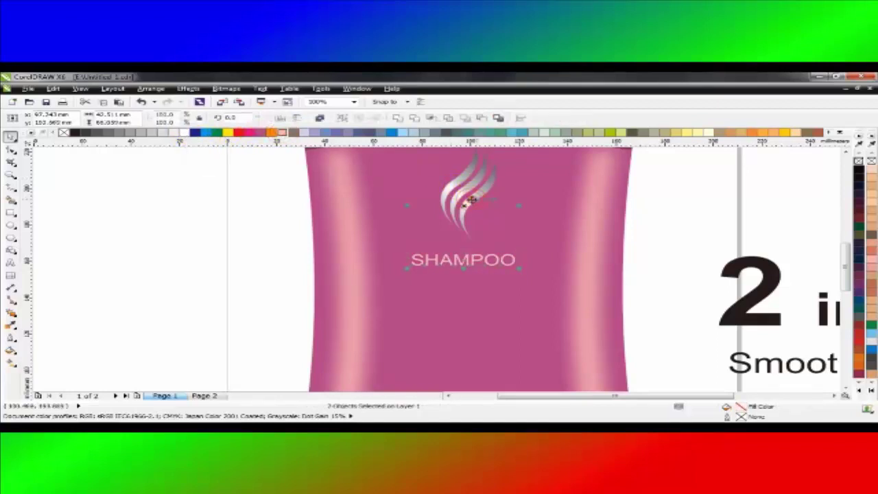
left_click(240, 204)
left_click(469, 260)
left_click_drag(467, 259, 467, 254)
left_click(242, 248)
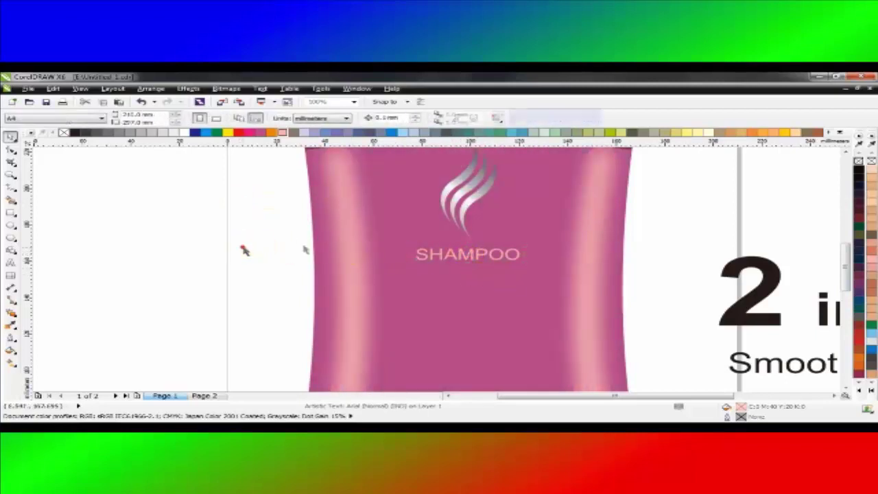
- Move the hair photo onto the middle of the bottle body below the SHAMPOO text
scroll(460, 229, "down", 2)
scroll(463, 249, "up", 2)
left_click_drag(709, 180, 465, 271)
scroll(465, 271, "up", 4)
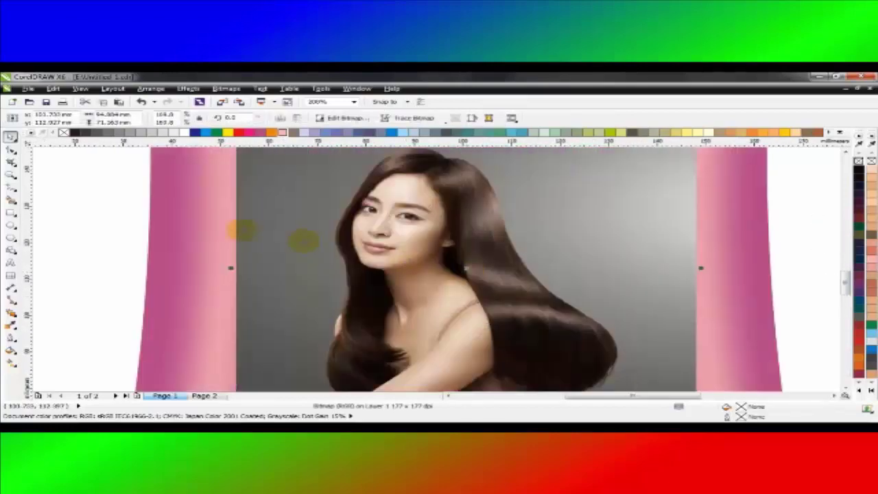
scroll(302, 229, "down", 5)
scroll(334, 259, "up", 3)
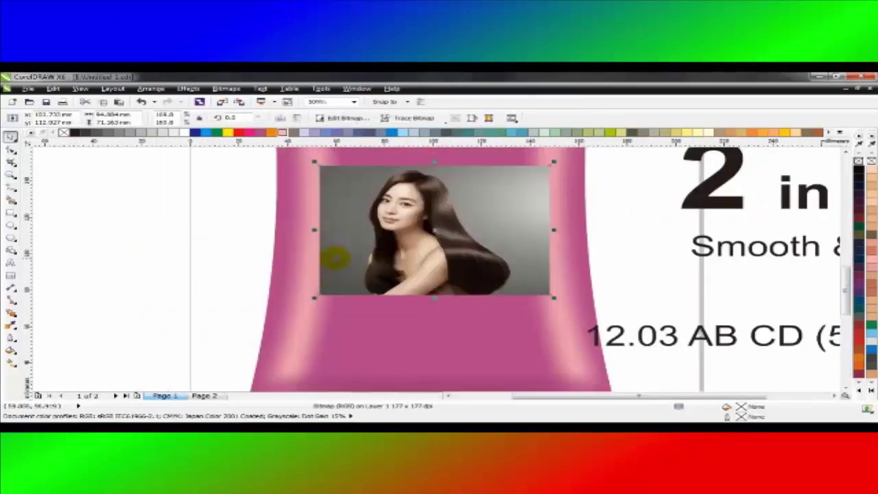
- Draw an ellipse about 85 × 65 mm over the hair photo and move it to the empty area left of the bottle
left_click(10, 224)
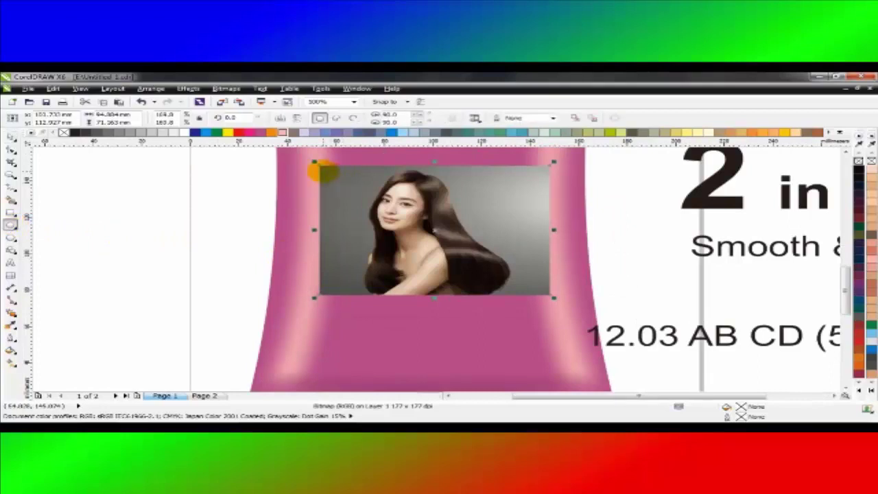
left_click_drag(323, 171, 536, 291)
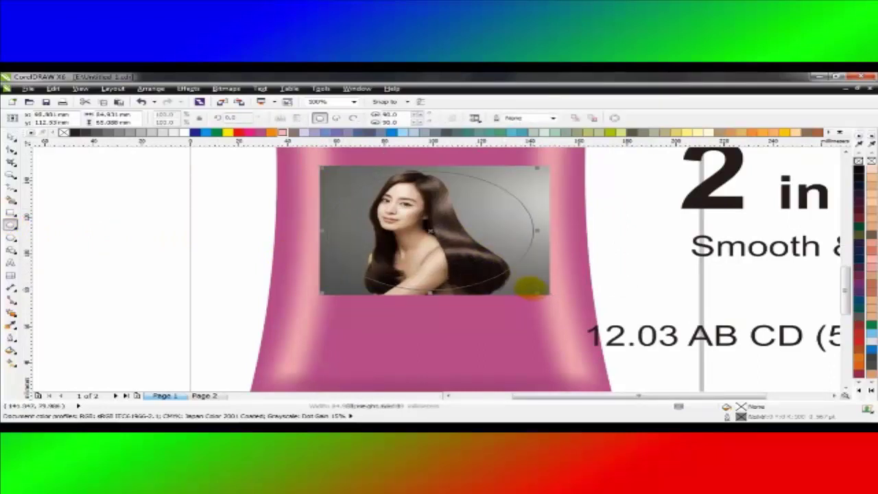
left_click_drag(468, 218, 175, 216)
right_click(417, 225)
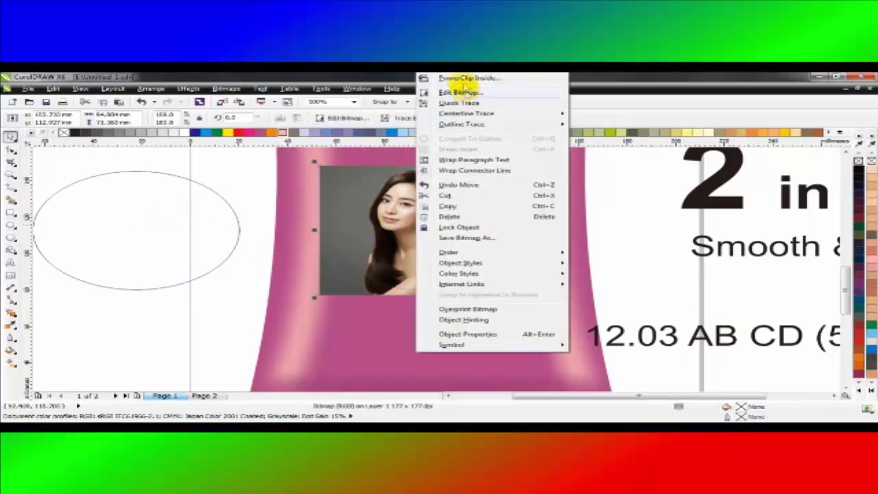
left_click(466, 79)
left_click(178, 216)
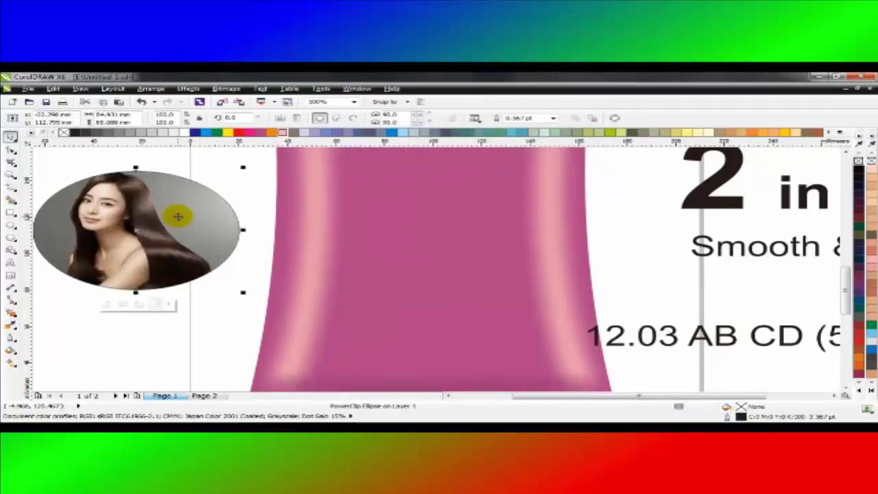
key("ctrl+z")
- Add a concentric ellipse about 92 × 71 mm around the first one and PowerClip the hair photo inside the inner ellipse
left_click(160, 195)
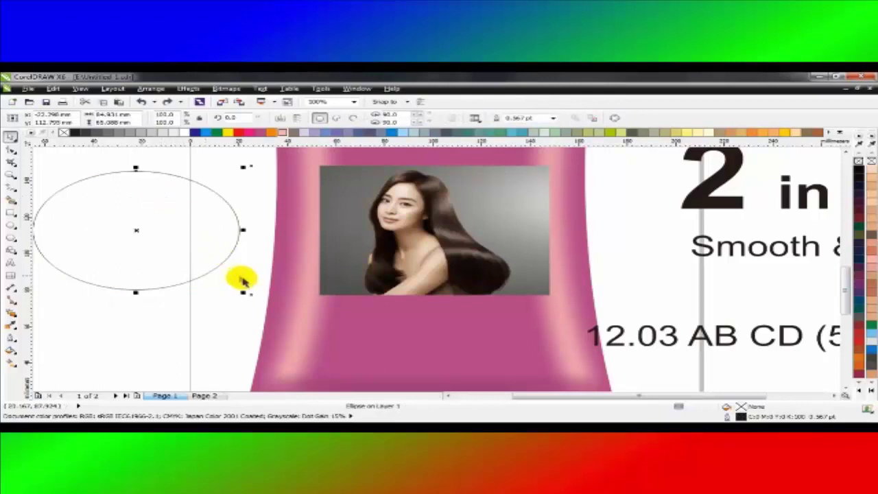
mouse_move(245, 294)
left_mouse_down()
mouse_move(252, 302)
mouse_move(244, 297)
left_mouse_up()
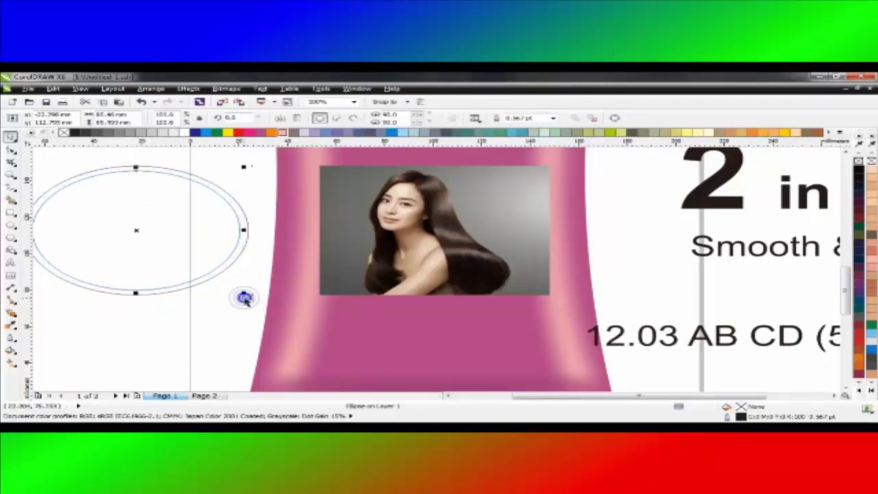
right_click(423, 224)
left_click(468, 80)
left_click(185, 216)
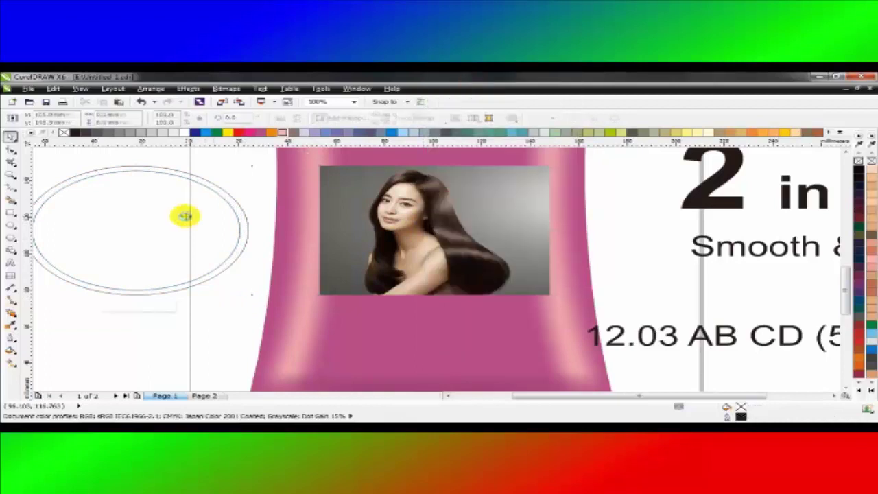
- Centre the clipped photo and its outer ellipse horizontally on the bottle body
left_click(185, 217)
left_click(359, 215, "shift")
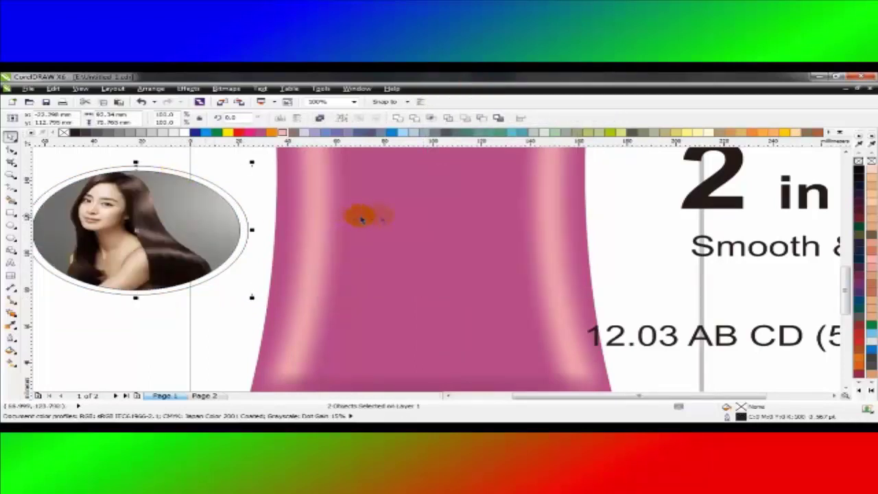
key("c")
left_click(203, 212)
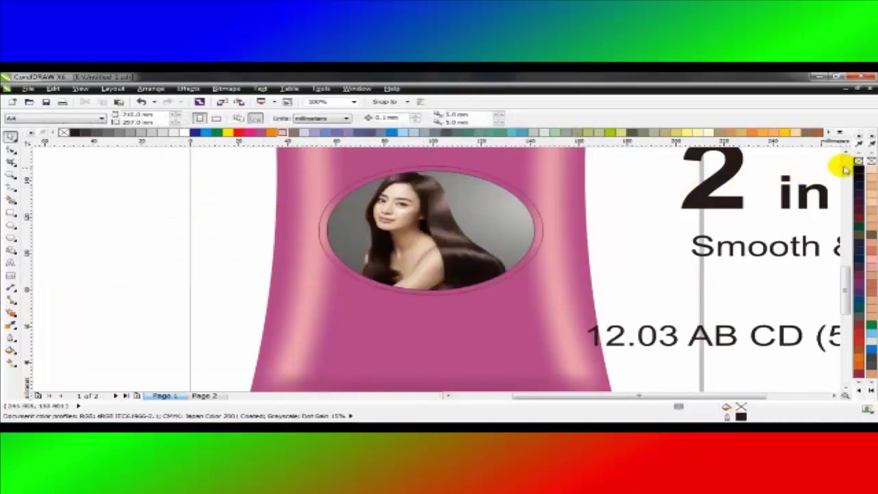
- Fill the outer ellipse around the photo with the Cylinder - Grey fountain fill preset
double_click(845, 152)
left_click(492, 228)
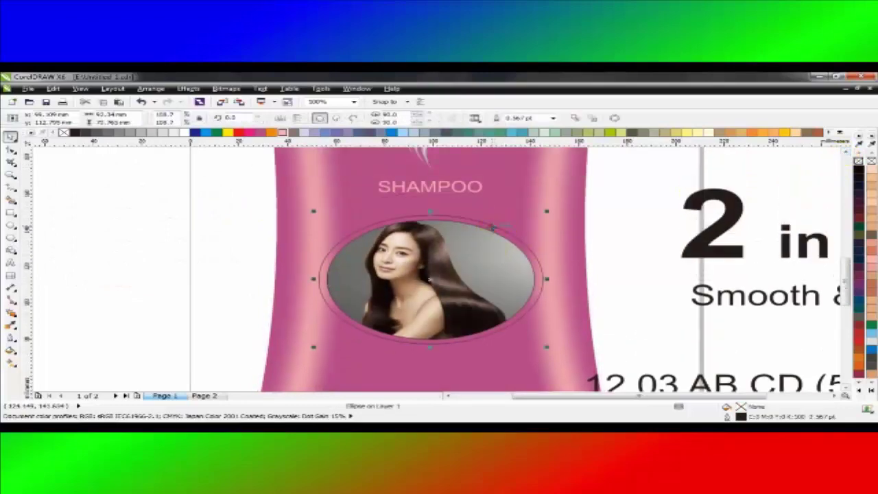
left_click(10, 348)
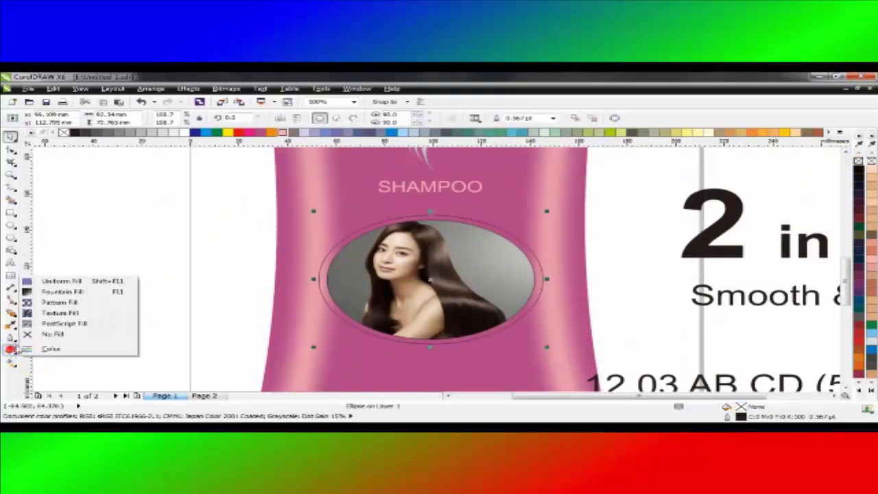
left_click(65, 294)
left_click(420, 312)
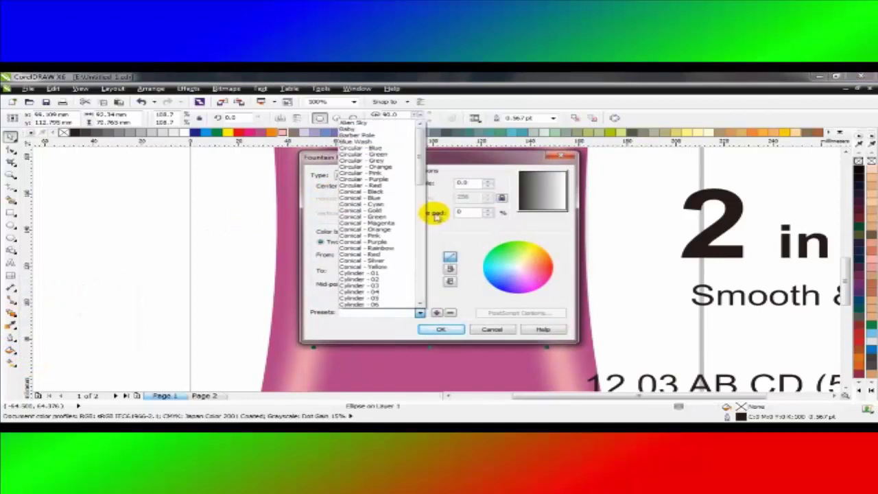
scroll(421, 178, "down", 10)
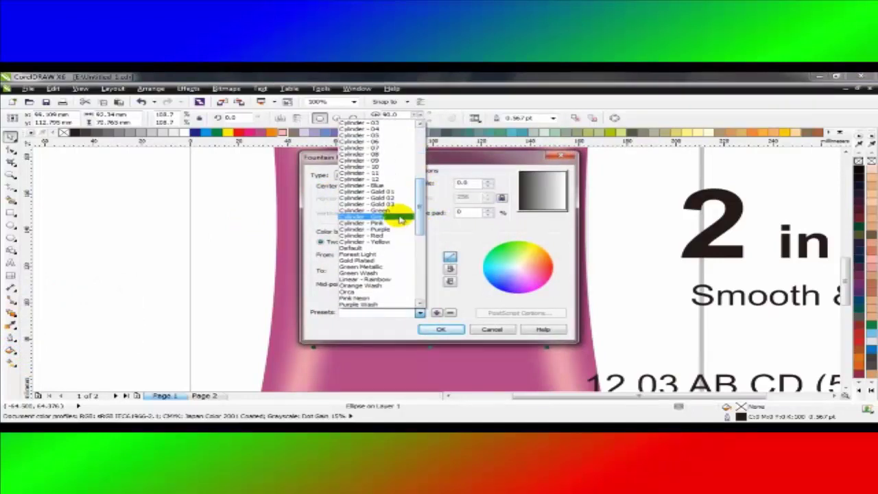
left_click(400, 216)
left_click(439, 328)
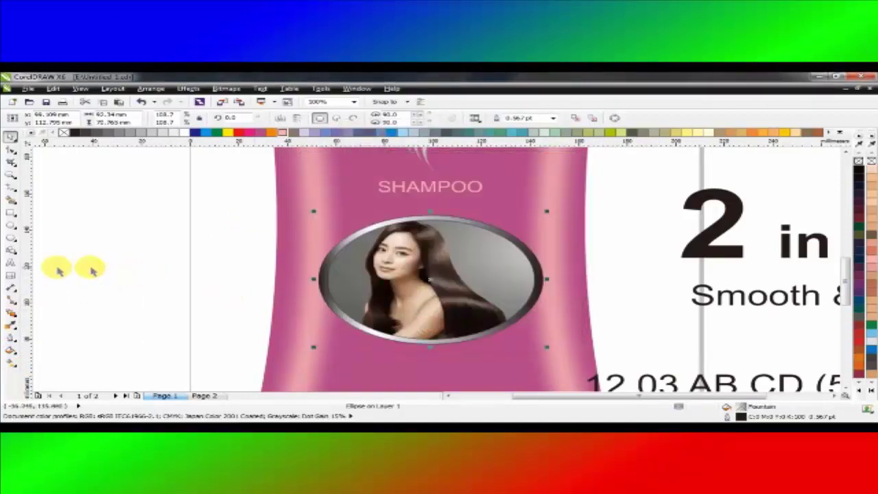
- Stretch the outer ellipse's linear gradient horizontally so both ends extend beyond its edges
left_click(12, 360)
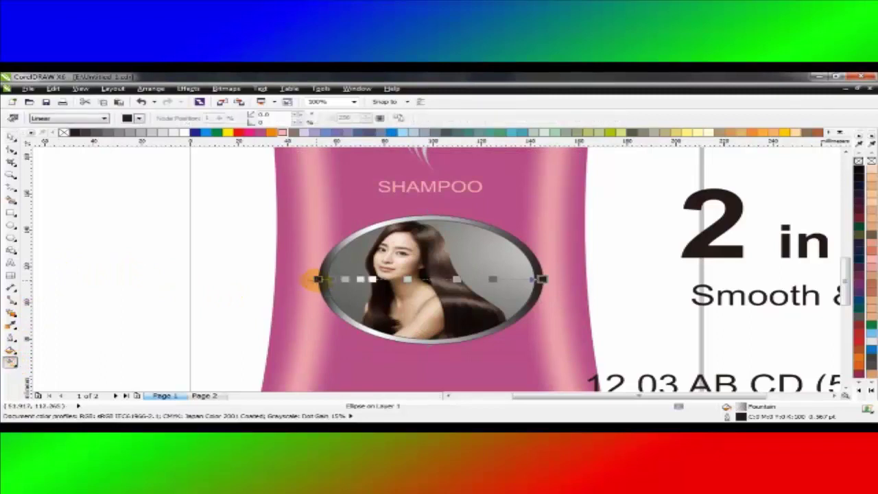
left_click_drag(304, 280, 302, 280)
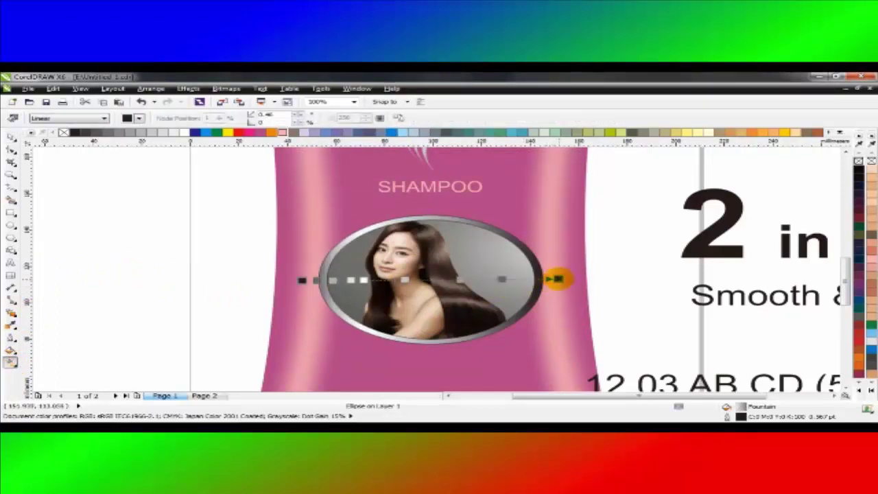
left_click_drag(557, 278, 602, 278)
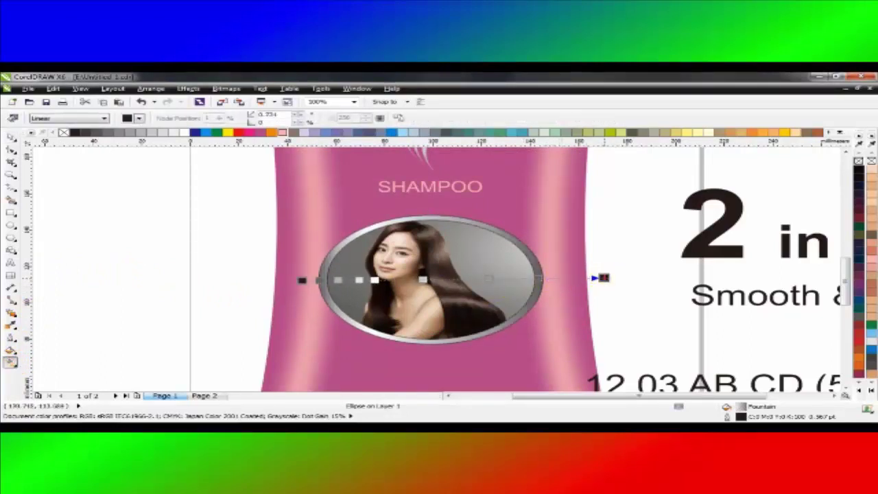
- Remove the outlines from the outer grey ellipse and the photo's clipping ellipse
right_click(64, 132)
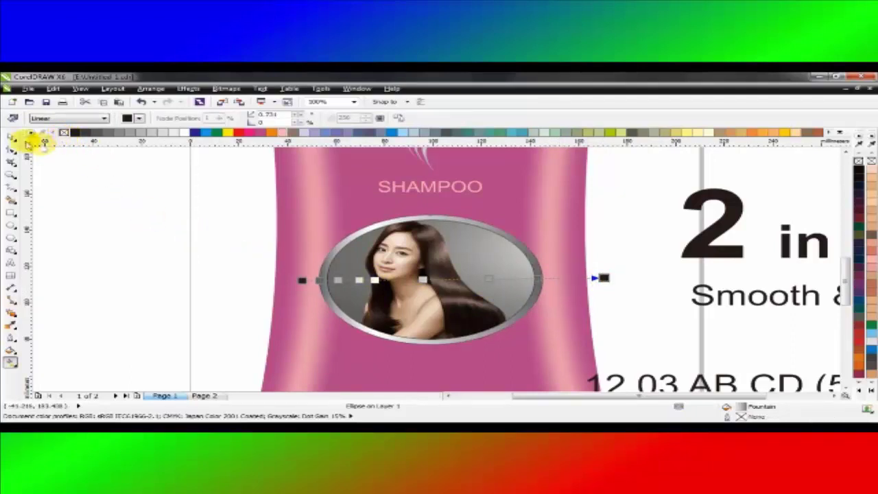
left_click(11, 136)
left_click(100, 183)
left_click(365, 266)
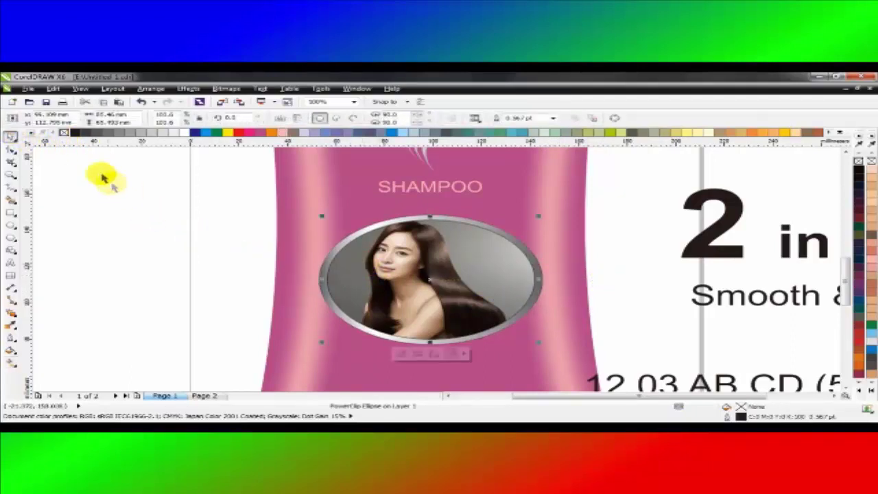
right_click(64, 133)
- Group the clipped photo with its grey frame and move the group up slightly towards the SHAMPOO text
left_click(141, 216)
left_click_drag(210, 209, 570, 353)
left_click(343, 118)
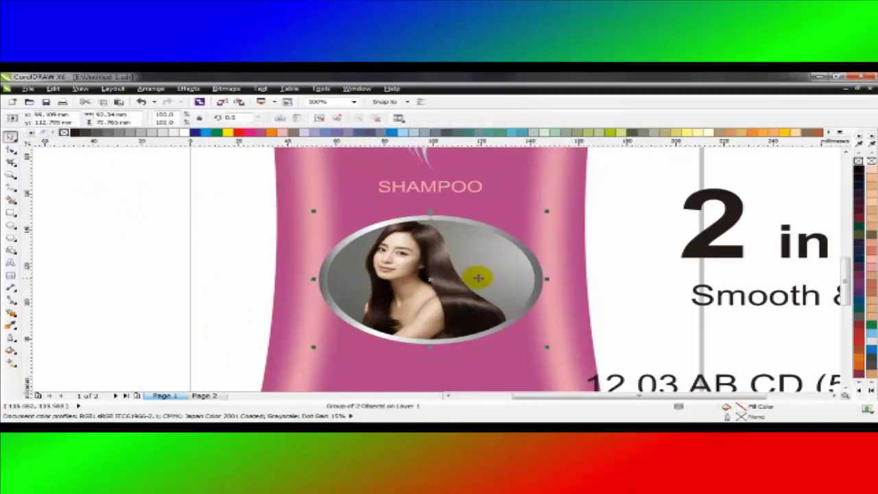
left_click_drag(478, 277, 479, 262)
left_click(604, 216)
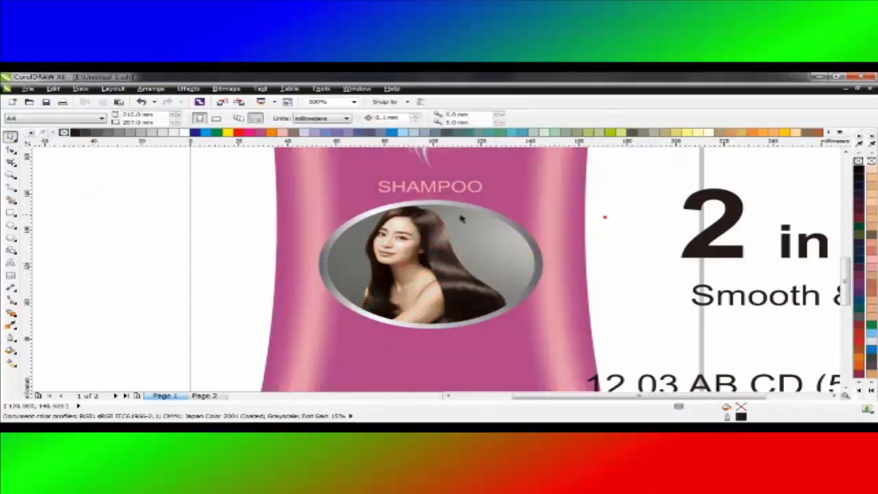
- Scale the wave emblem and SHAMPOO text down together to about 34 mm wide and move them up slightly
scroll(461, 218, "down", 5)
scroll(456, 192, "up", 2)
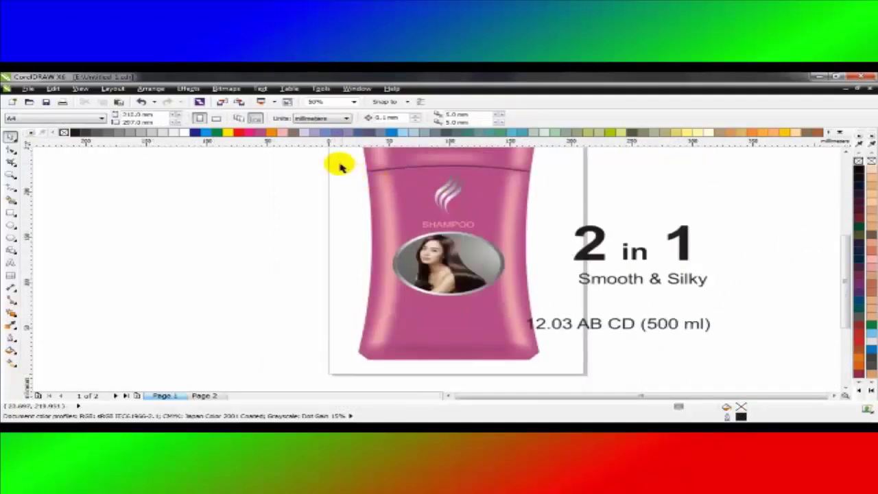
left_click_drag(495, 241, 472, 225)
scroll(453, 192, "up", 2)
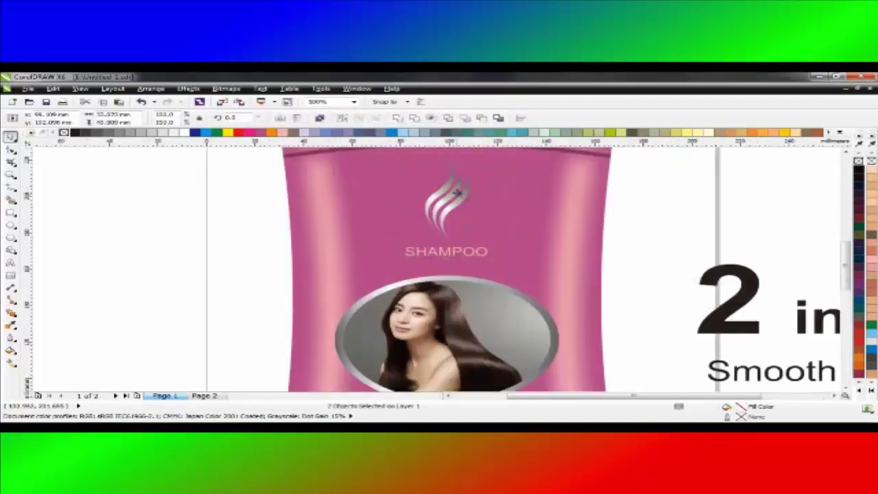
left_click_drag(457, 193, 456, 182)
- Move the framed hair photo up closer beneath the SHAMPOO text
left_click(450, 308)
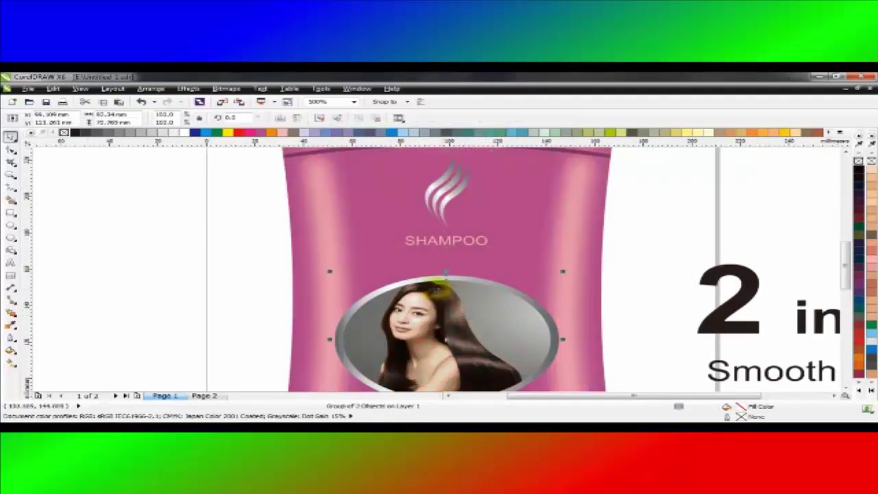
scroll(525, 252, "down", 5)
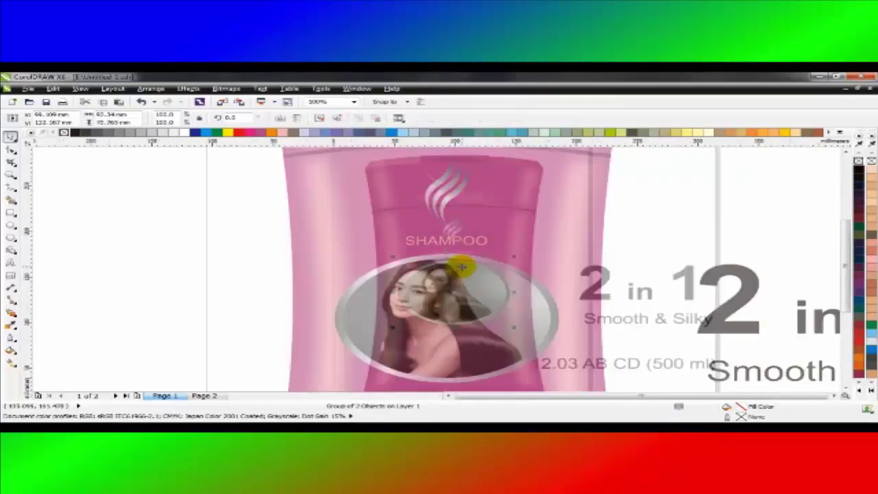
left_click(524, 252)
scroll(465, 299, "up", 1)
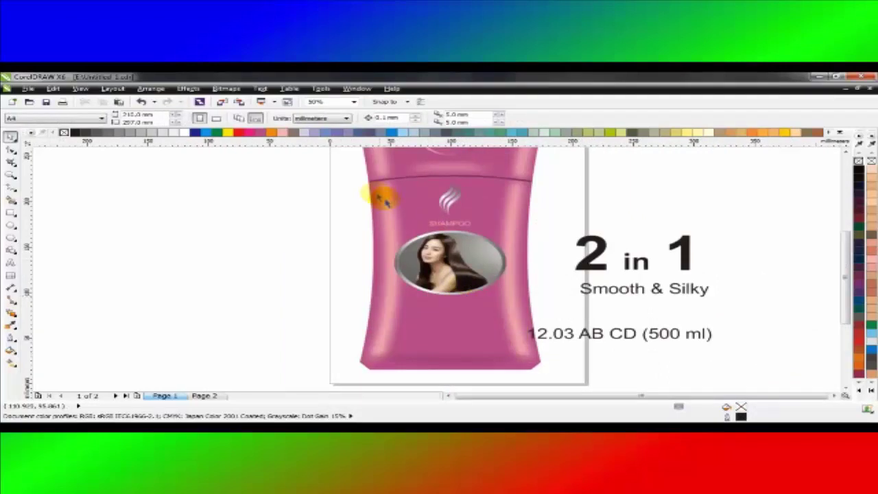
- Move the wave emblem, SHAMPOO text and framed hair photo up slightly together on the bottle front
left_click_drag(347, 168, 511, 292)
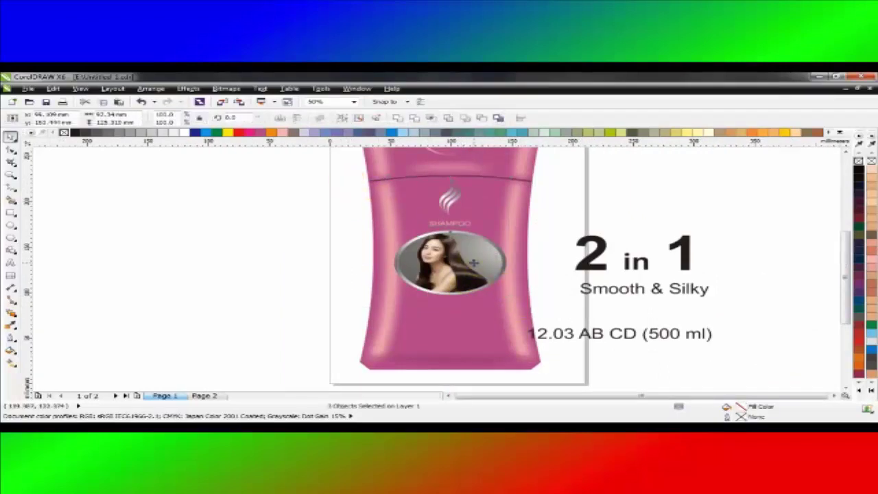
left_click_drag(473, 262, 473, 259)
left_click(304, 269)
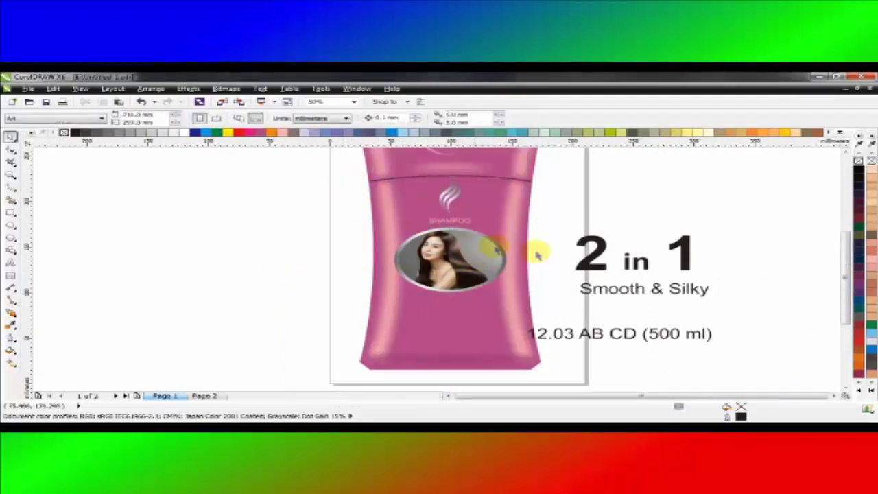
- Place the "2 in 1" text beneath the photo, scaled to about 45 mm wide and filled with light pink (C0 M40 Y20 K0)
left_click(593, 255)
left_click_drag(595, 254, 410, 312)
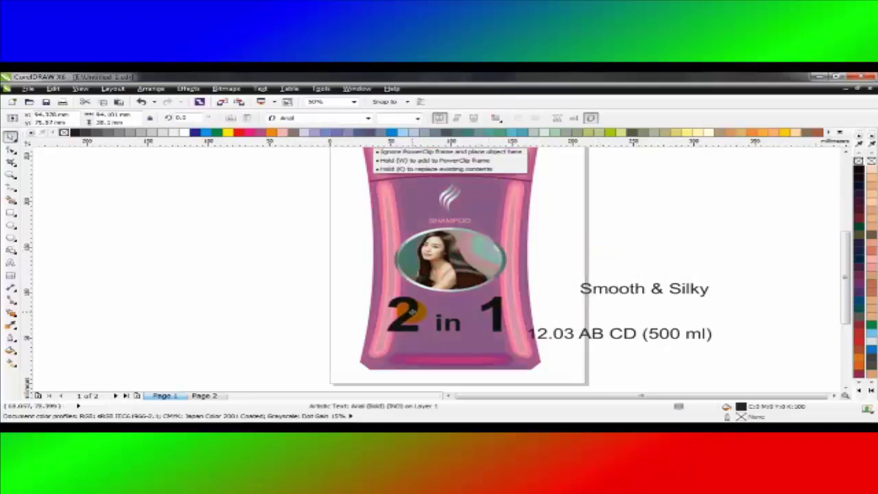
left_click(417, 118)
left_click(418, 118)
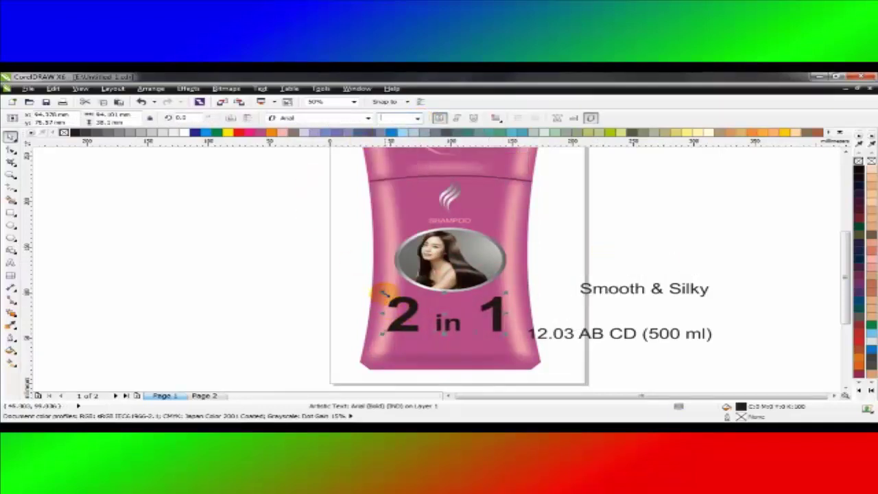
left_click_drag(384, 292, 442, 312)
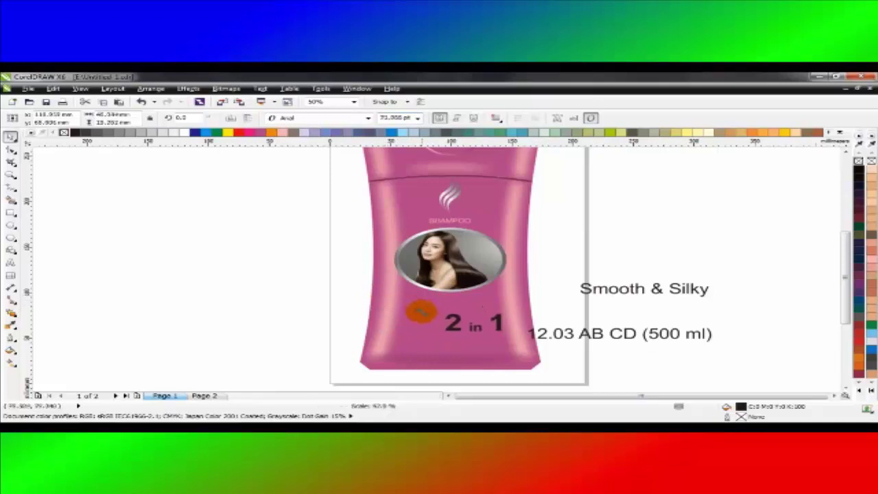
left_click(291, 132)
left_click_drag(476, 325, 472, 308)
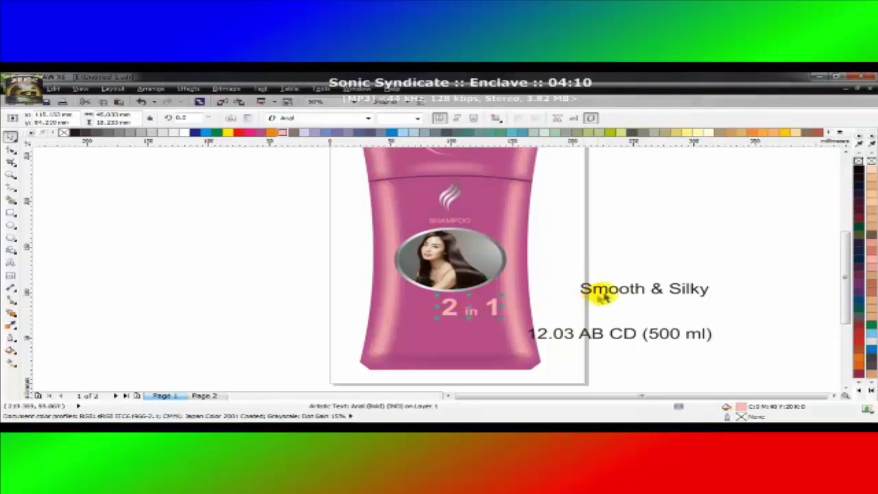
- Move the "Smooth & Silky" text below "2 in 1" on the bottle and set its size to 36 pt
left_click_drag(607, 289, 408, 333)
left_click(416, 118)
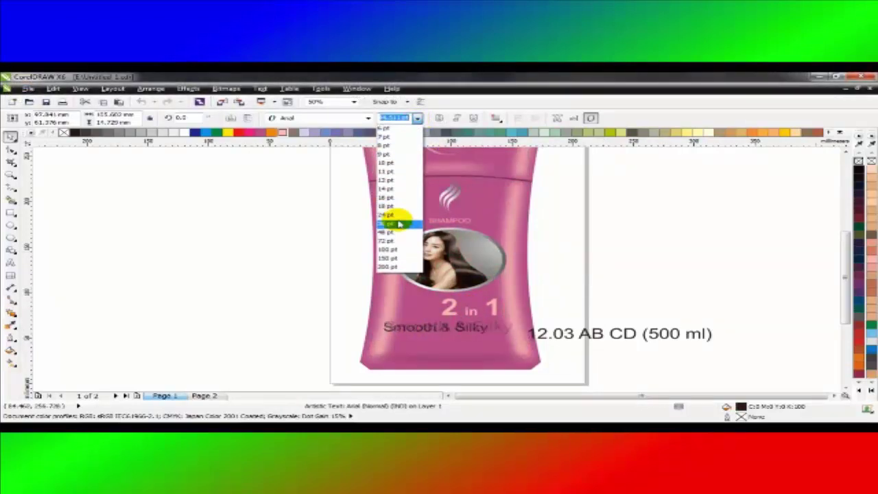
left_click(399, 224)
- Right-align "Smooth & Silky" with the "2 in 1" text and fill it with the same light pink
left_click(451, 306, "shift")
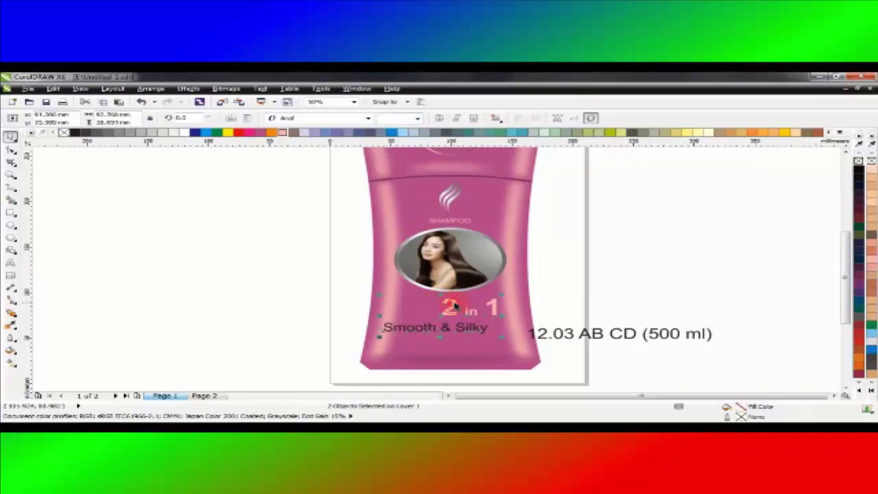
key("r")
left_click(318, 304)
left_click(420, 329)
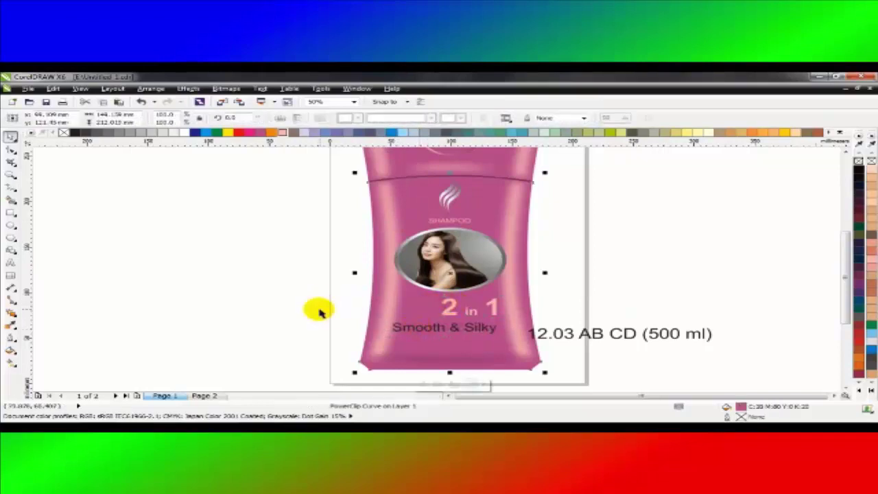
left_click_drag(501, 349, 509, 347)
left_click(283, 133)
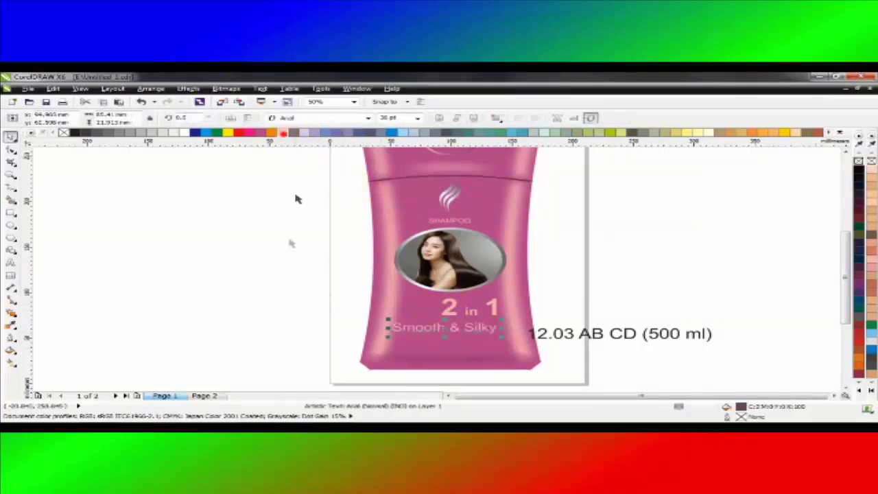
left_click(285, 261)
- Move "Smooth & Silky" straight up so it sits closer beneath the "2 in 1" text
scroll(461, 324, "up", 4)
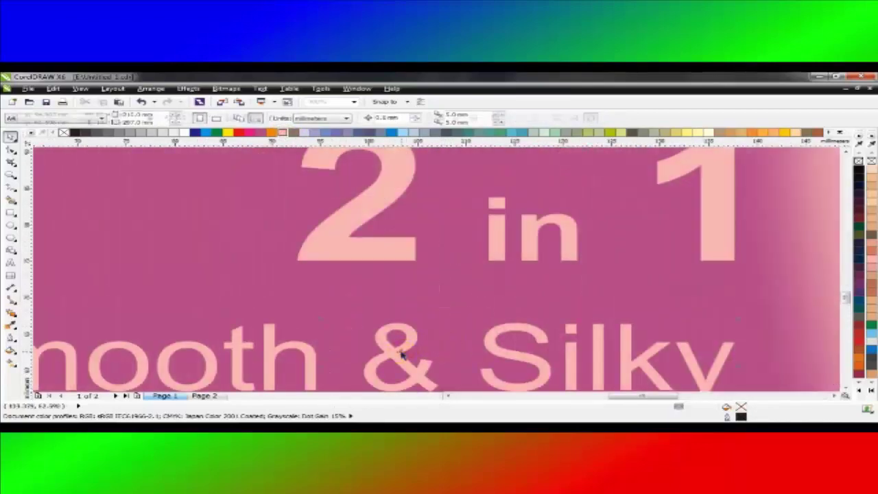
left_click(399, 352)
left_click_drag(399, 351, 409, 318)
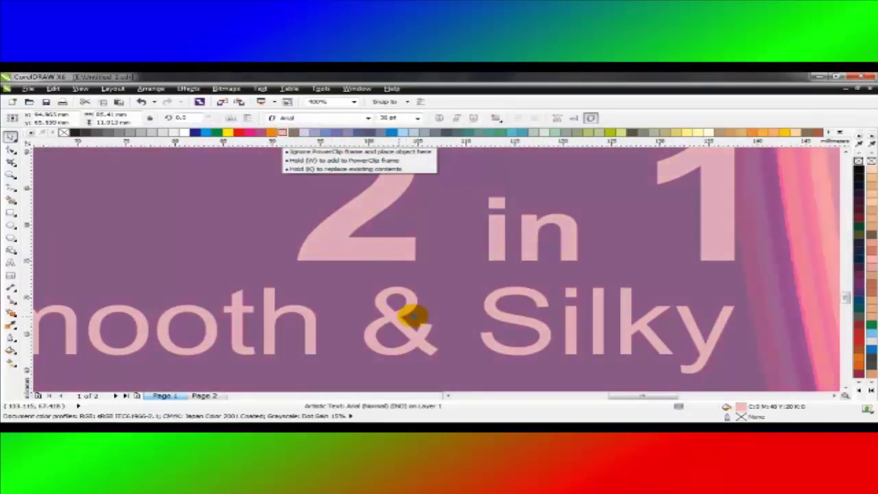
scroll(499, 289, "down", 4)
scroll(478, 327, "up", 1)
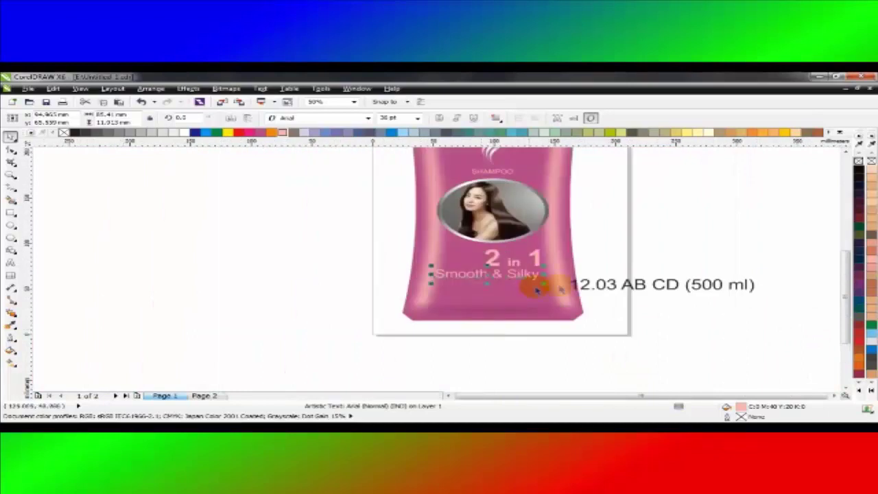
- Set the "12.03 AB CD (500 ml)" text to 24 pt and centre it horizontally on the bottle
left_click(609, 288)
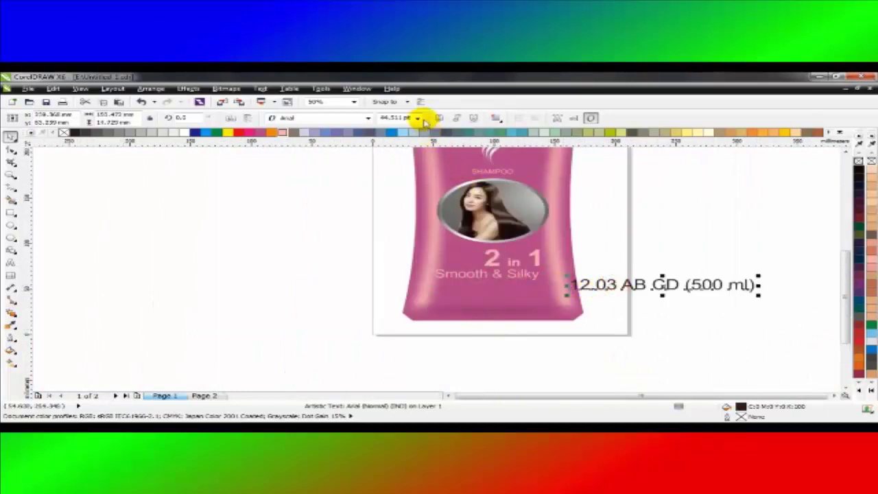
left_click(417, 118)
left_click(390, 184)
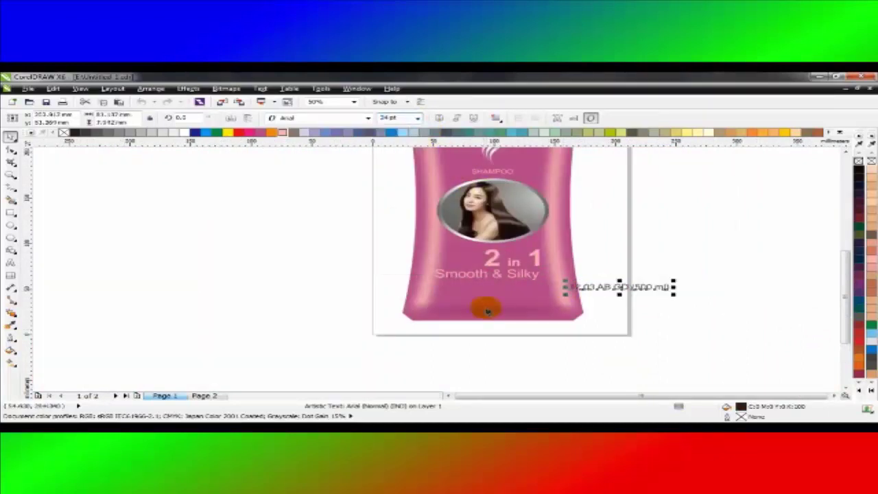
left_click(490, 312, "shift")
key("c")
left_click(507, 336)
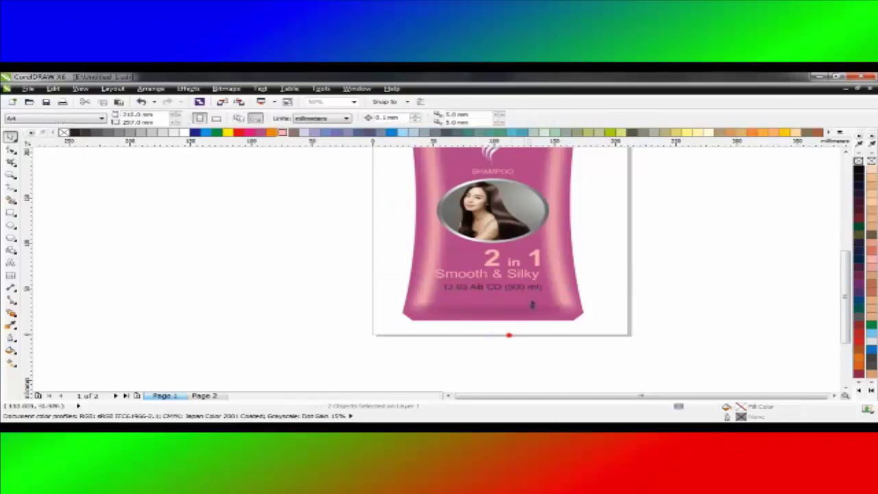
- Fill the "12.03 AB CD (500 ml)" text with light pink (C0 M40 Y20 K0) and move it down near the bottle's base
left_click(522, 289)
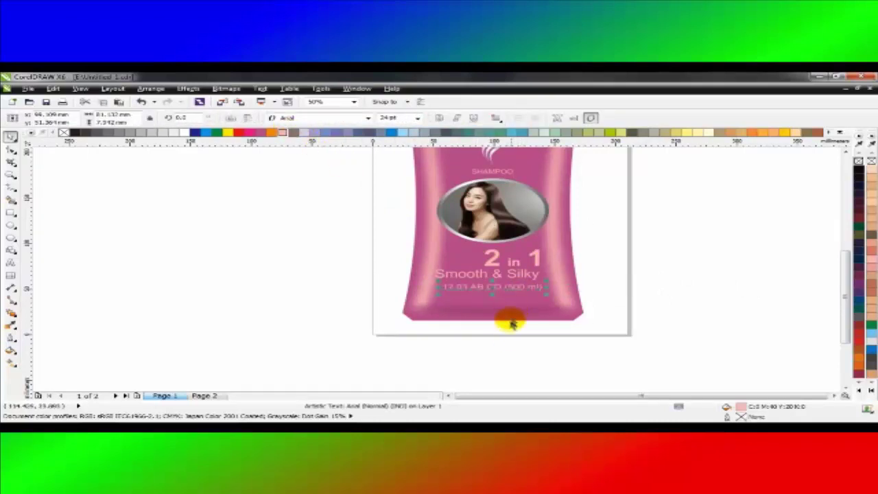
scroll(508, 326, "up", 3)
left_click_drag(449, 185, 447, 269)
left_click(490, 337)
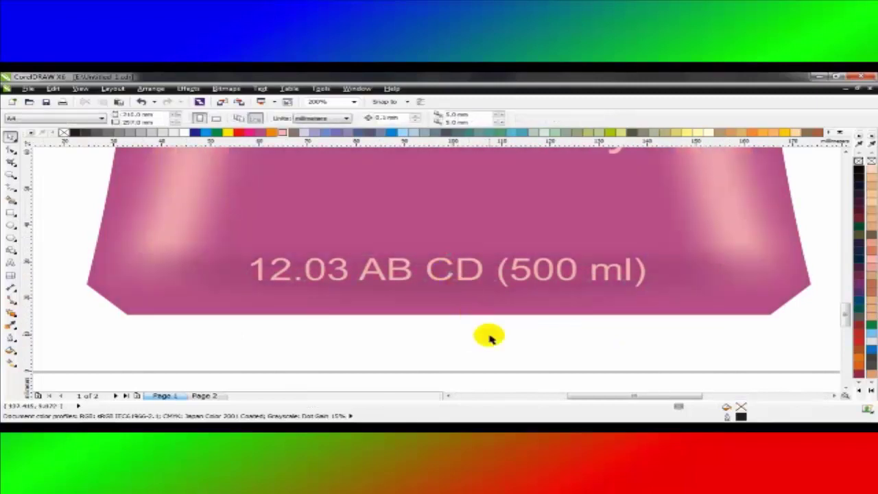
- Add a 14 pt Arial "TM" text object beside the end of the SHAMPOO text
key("F4")
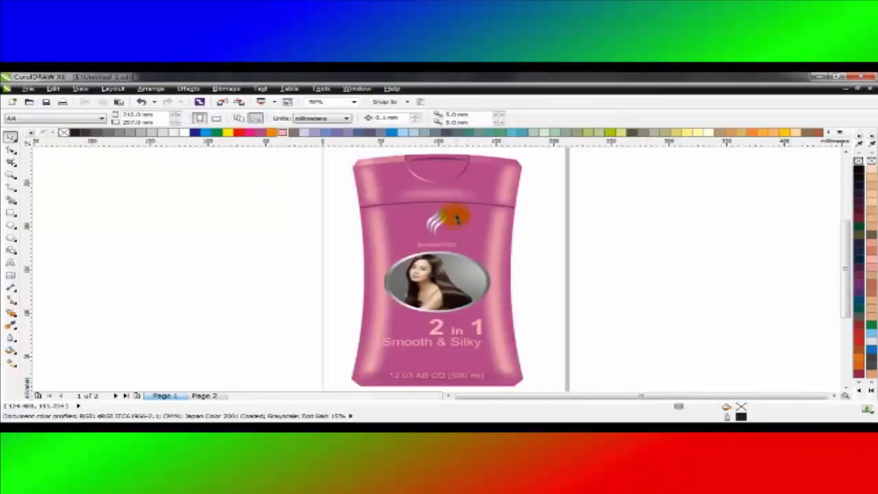
left_click_drag(453, 263, 445, 229)
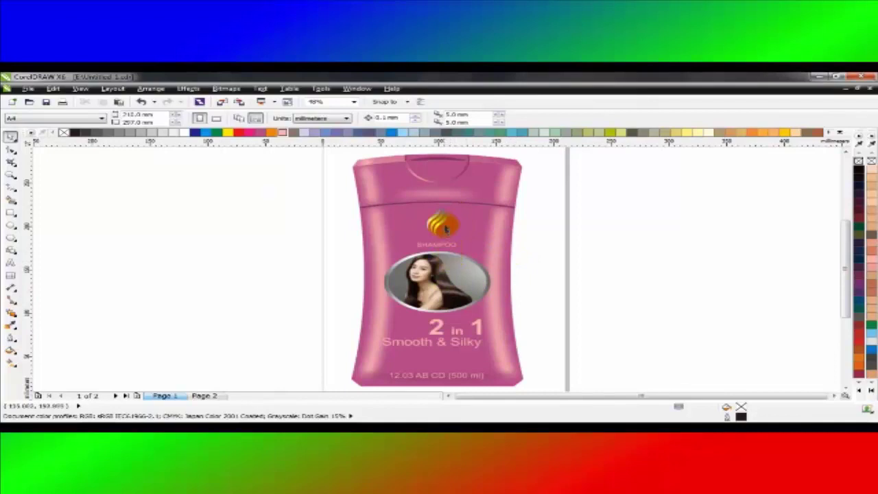
scroll(443, 222, "up", 2)
scroll(443, 220, "down", 1)
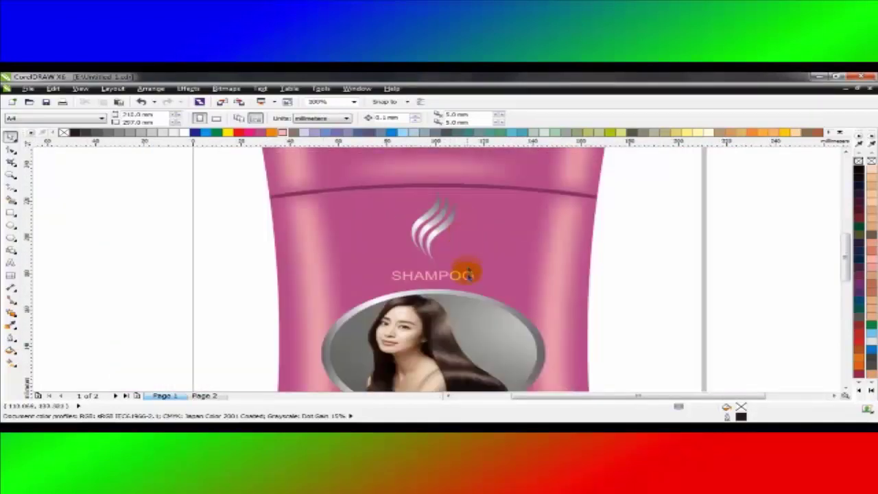
scroll(471, 279, "up", 2)
left_click(10, 262)
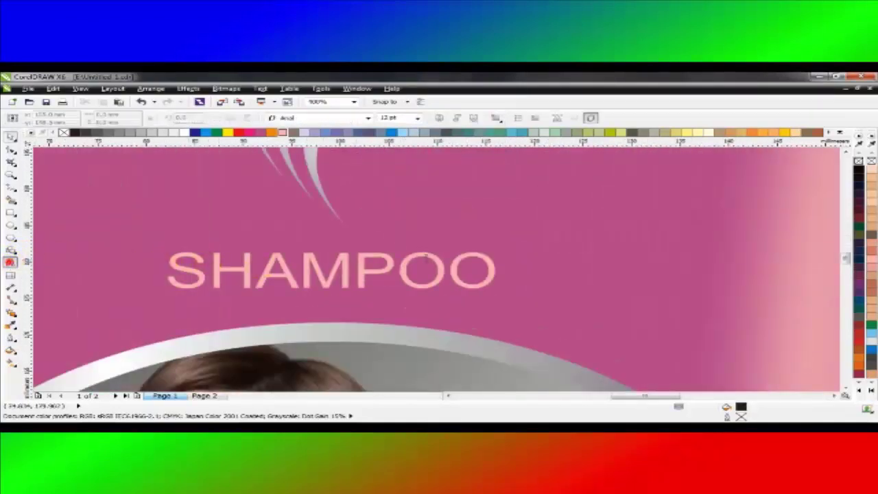
left_click(550, 264)
left_click(417, 118)
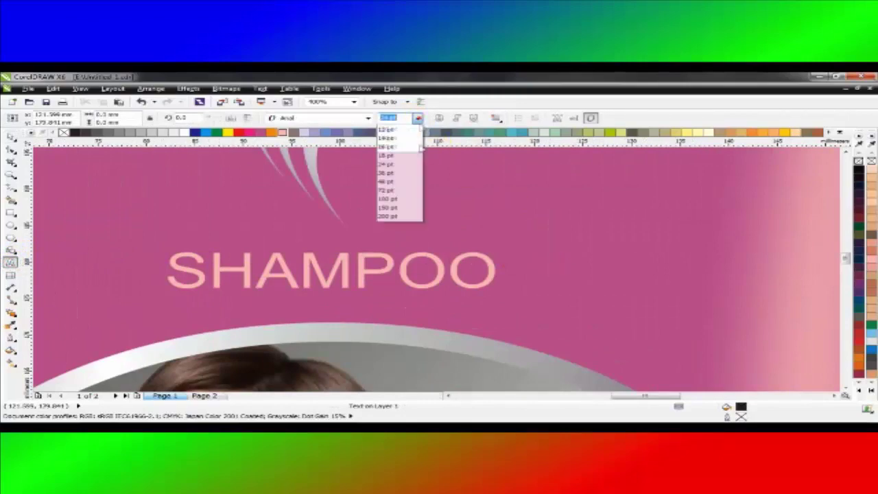
left_click(417, 189)
left_click(575, 254)
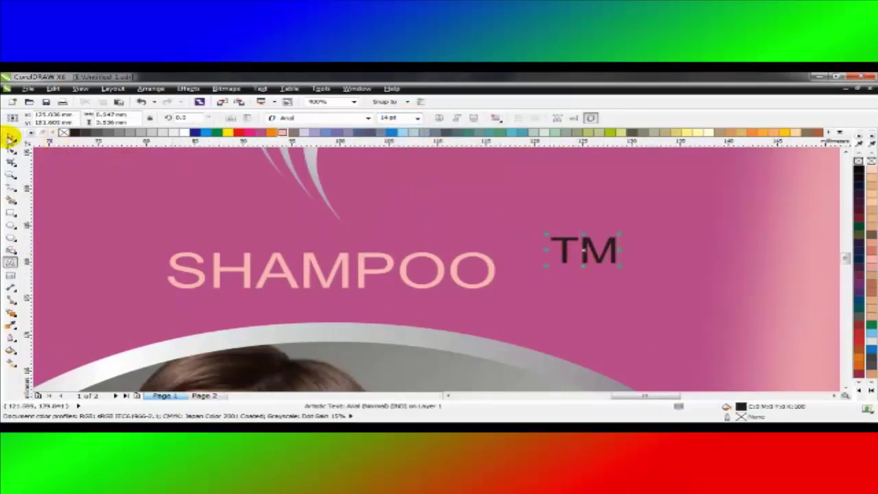
- Fill the "TM" text with light pink and shrink it to about 5 mm wide as a superscript after SHAMPOO
left_click(285, 131)
left_click_drag(619, 238, 545, 270)
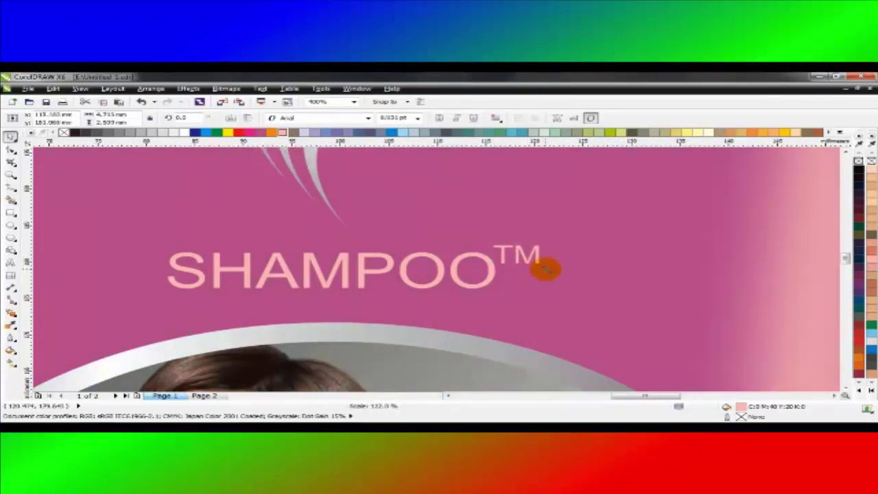
key("F4")
left_click(597, 268)
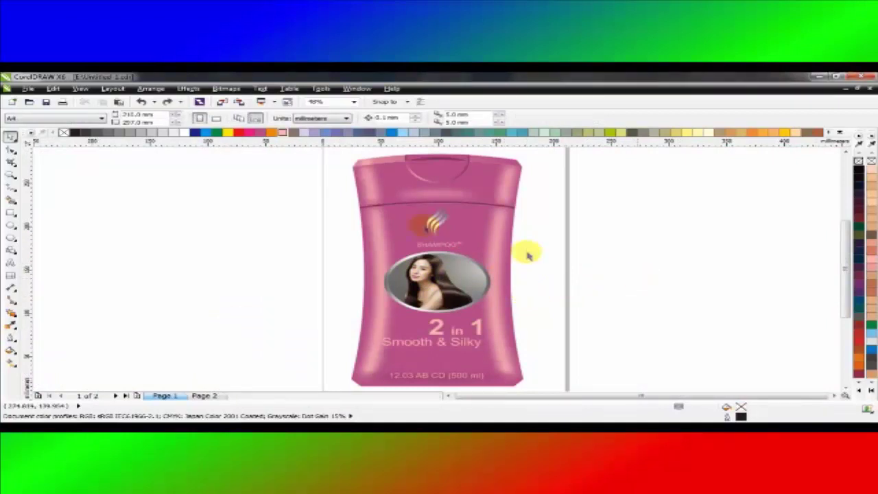
- Move the emblem, texts and framed photo together off the bottle onto the empty area beside it
left_click_drag(333, 199, 504, 388)
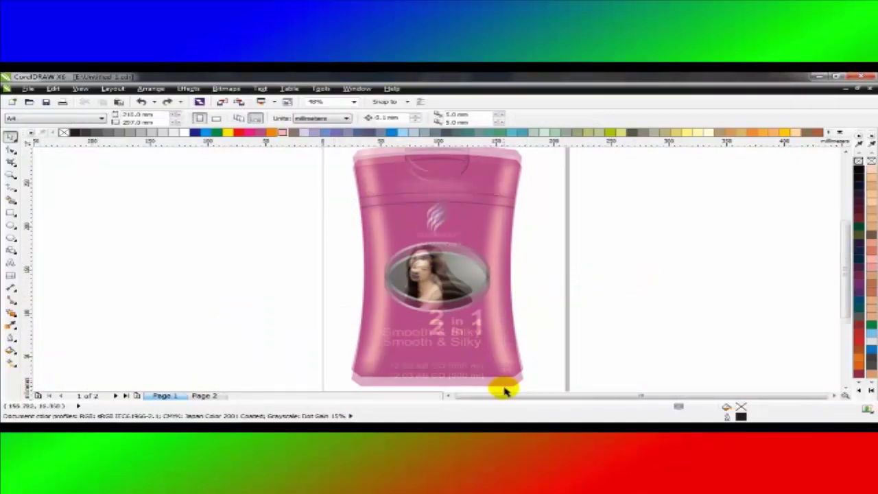
left_click_drag(445, 268, 625, 267)
left_click(706, 242)
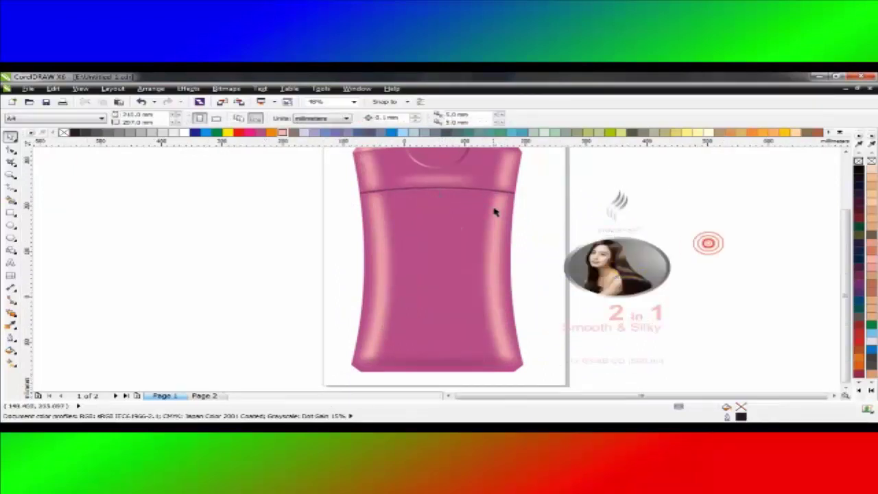
- Stretch the whole bottle with its cap vertically about its centre to about 339 mm tall, keeping its width
scroll(495, 211, "down", 2)
left_click(469, 187)
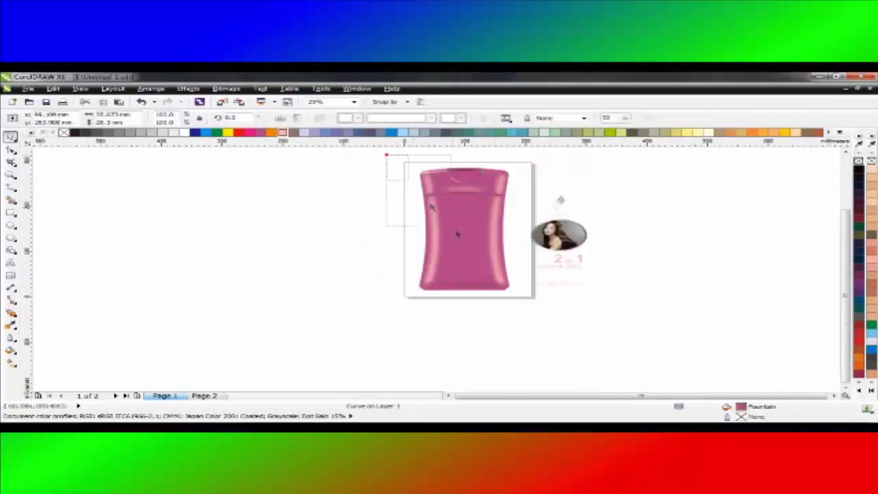
left_click_drag(456, 234, 542, 317)
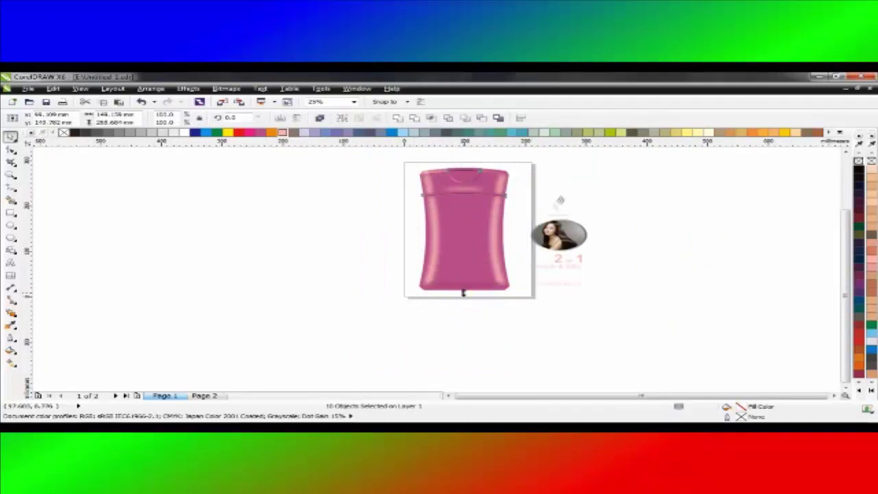
left_click_drag(463, 293, 463, 310)
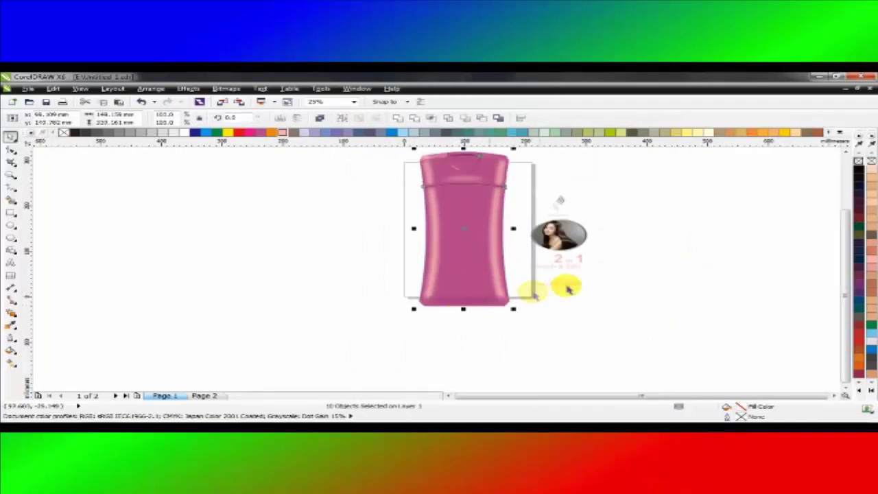
- Place the emblem, texts and framed photo back on the bottle, centred horizontally on its body
left_click(564, 286)
left_click(603, 226)
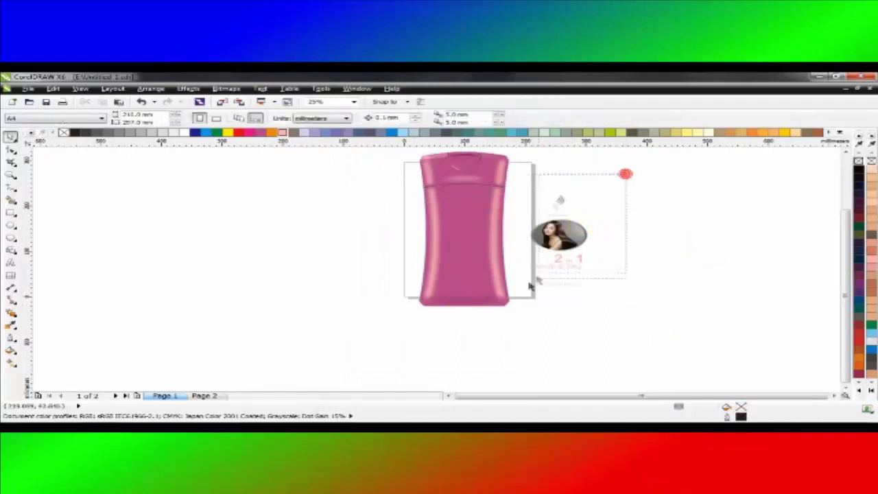
left_click_drag(536, 281, 505, 290)
left_click(460, 258, "shift")
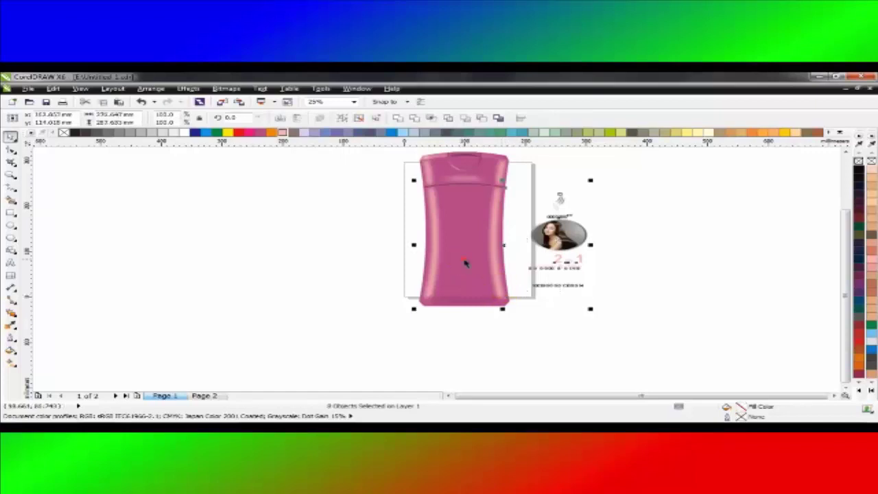
key("c")
key("e")
left_click(565, 244)
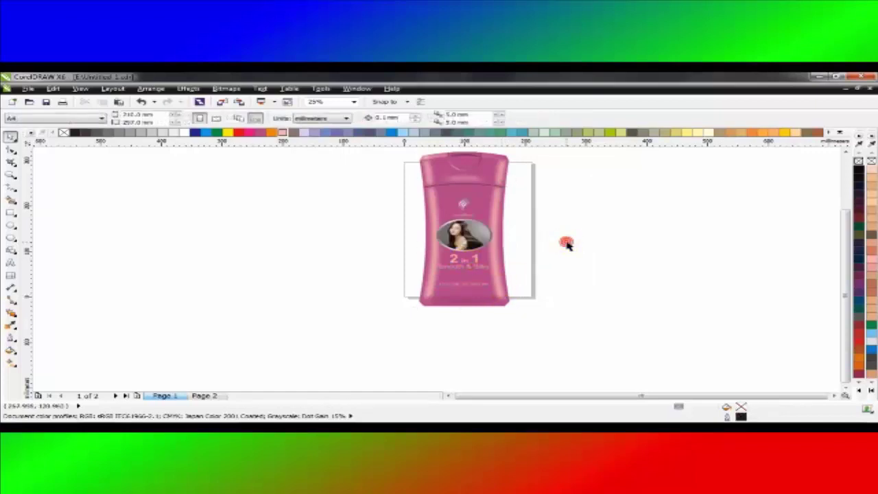
key("F4")
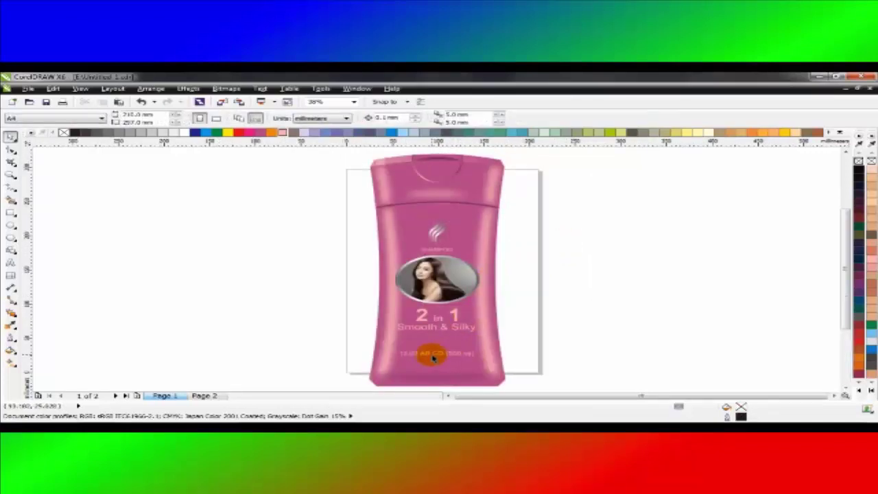
- Move the "12.03 AB CD (500 ml)" volume text about 25 mm down, close to the bottle's base
left_click(433, 357)
left_click(327, 339)
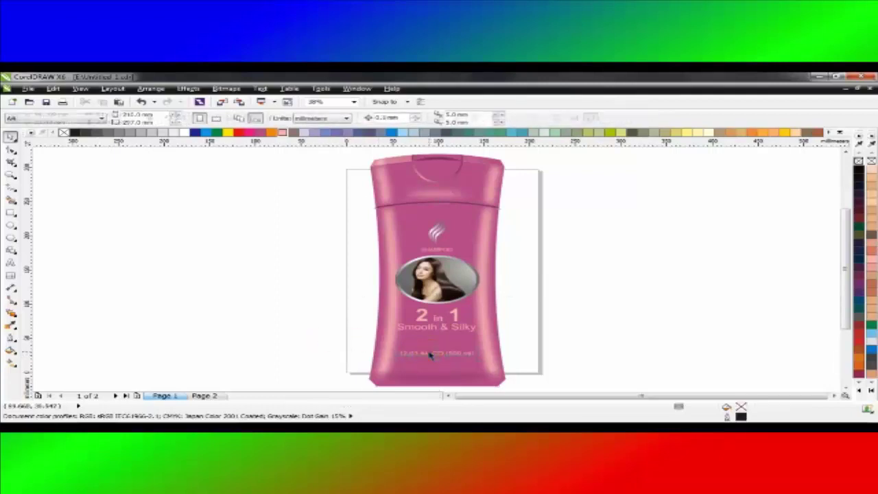
left_click_drag(431, 354, 427, 371)
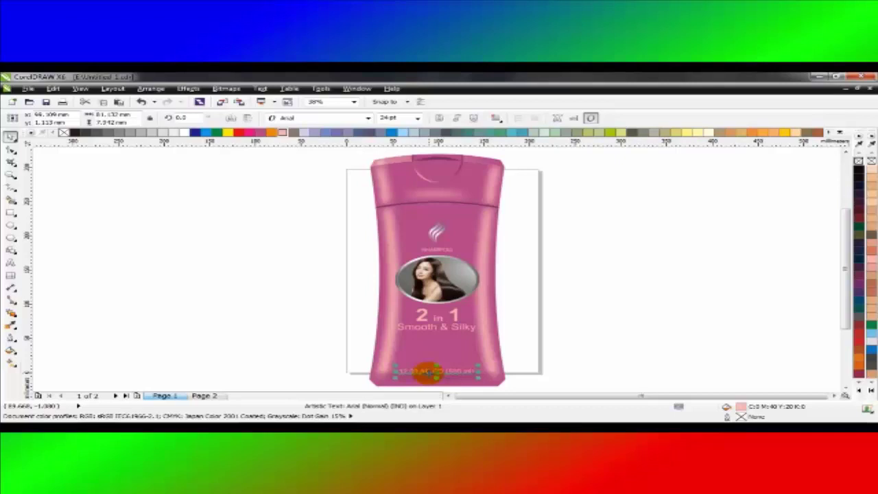
key("Escape")
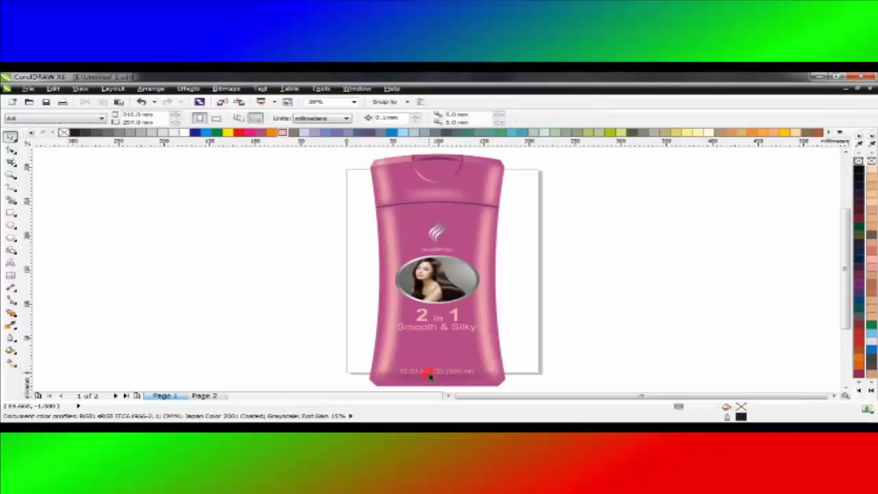
- Align the right edge of the "2 in 1" text with the right edge of "Smooth & Silky"
left_click(456, 317)
scroll(456, 317, "up", 2)
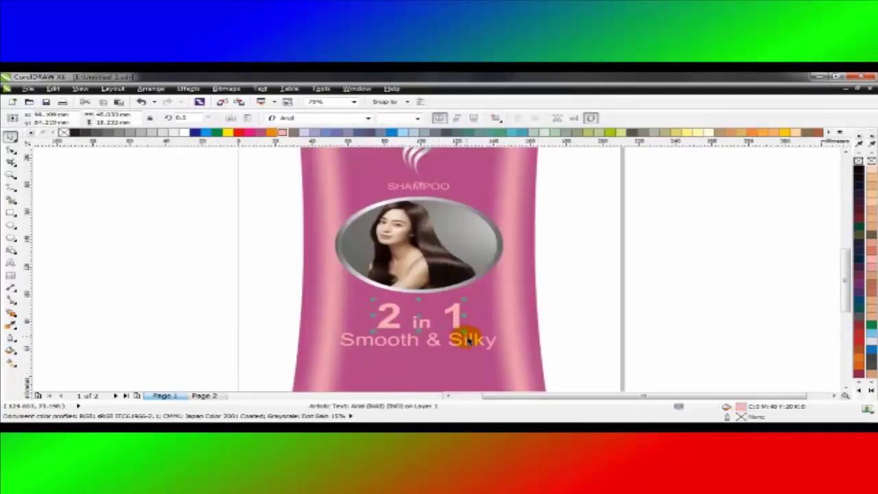
left_click(466, 341, "shift")
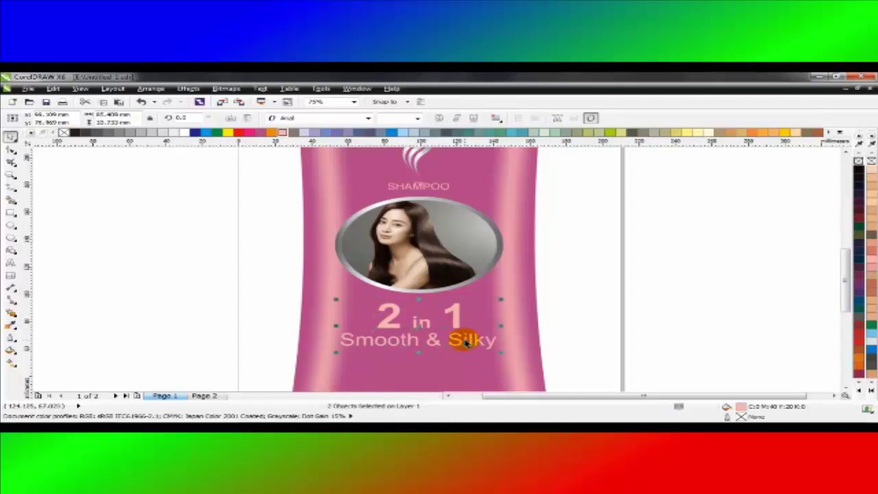
key("r")
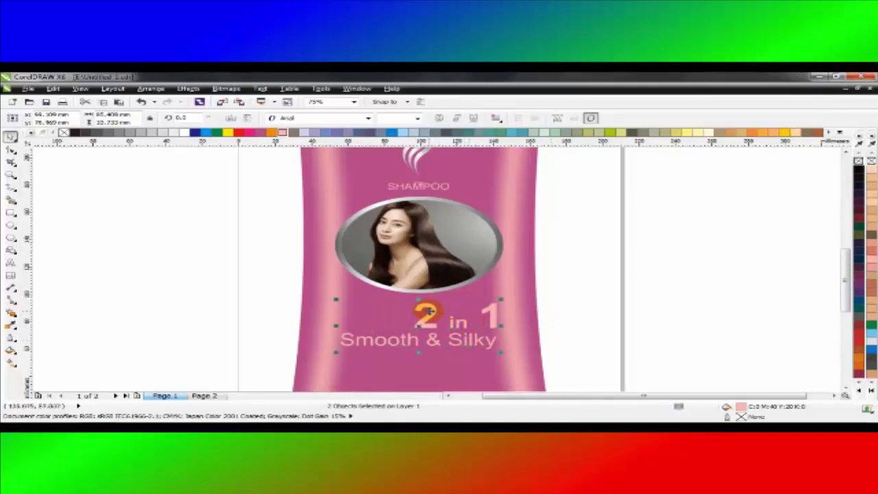
left_click(554, 293)
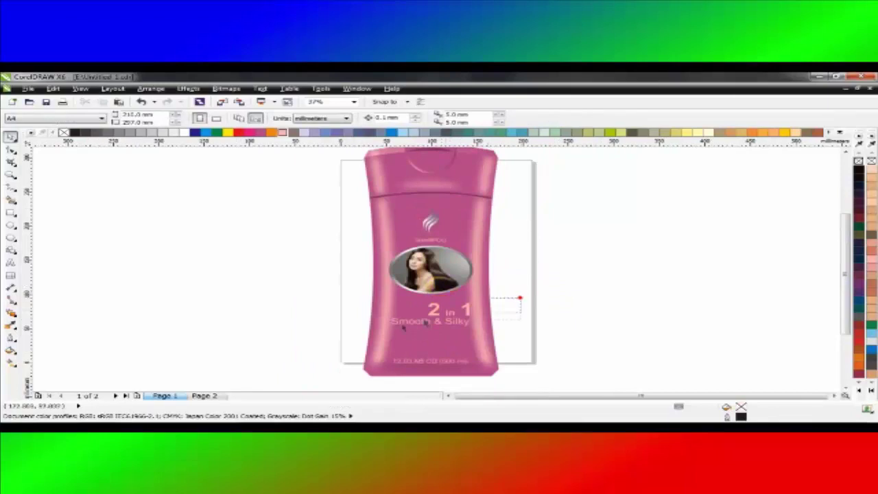
- Move "2 in 1" and "Smooth & Silky" together about 10 mm down and the framed photo about 13 mm down
left_click_drag(519, 299, 364, 329)
scroll(365, 329, "up", 2)
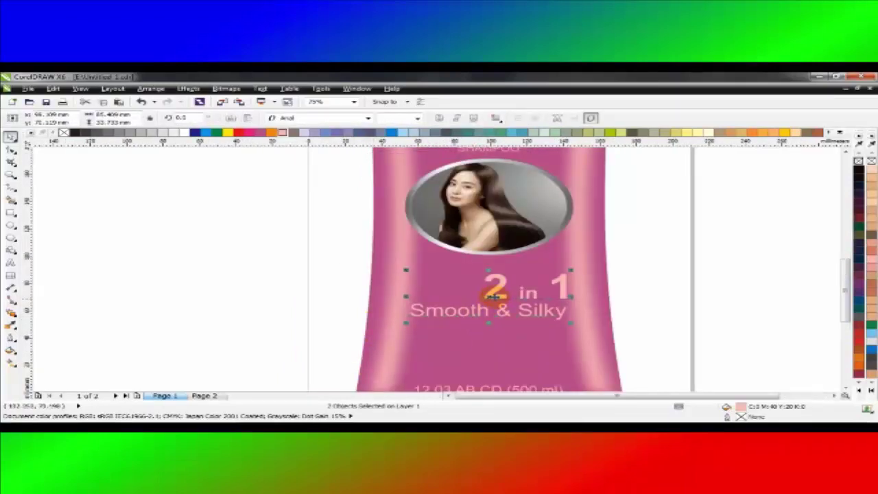
left_click_drag(493, 293, 492, 307)
left_click(491, 225)
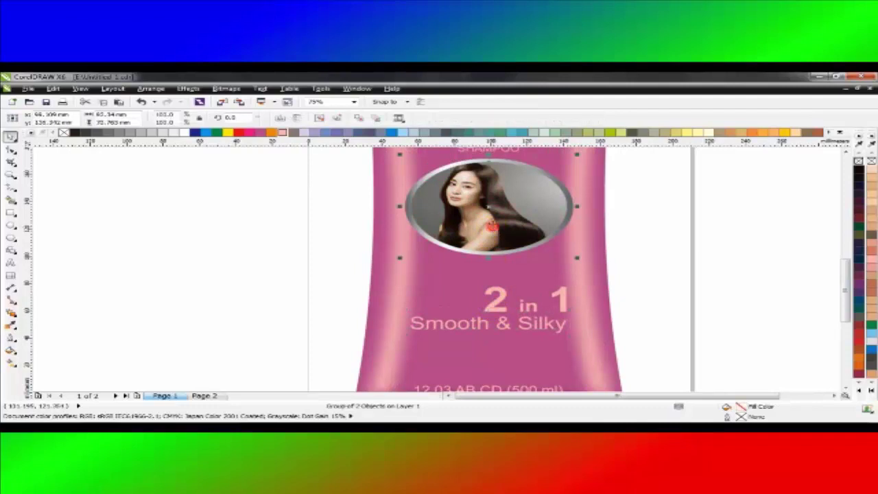
left_click_drag(491, 225, 491, 243)
left_click(641, 198)
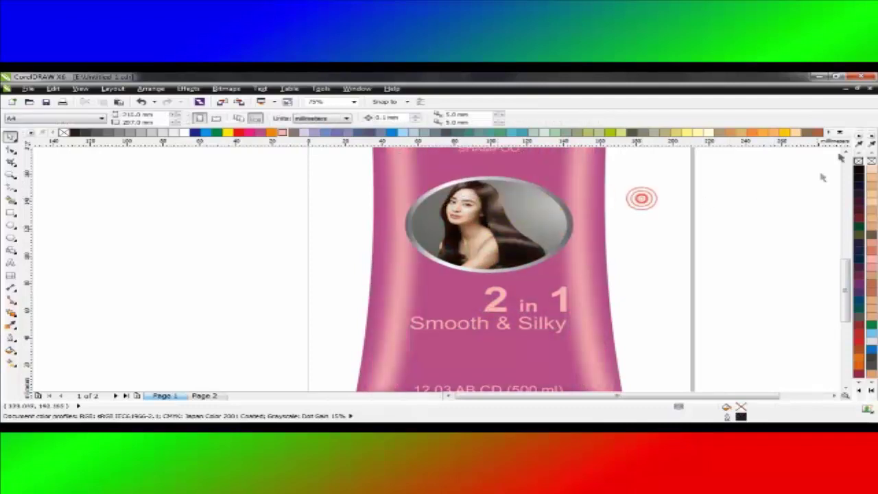
- Move the small "TM" text from the middle of SHAMPOO to just after its last letter as a superscript
left_click(846, 150)
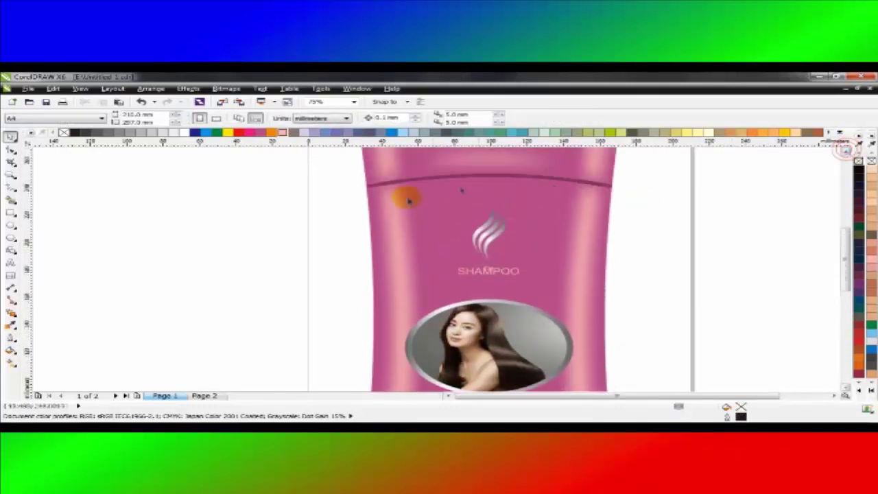
left_click_drag(314, 192, 549, 295)
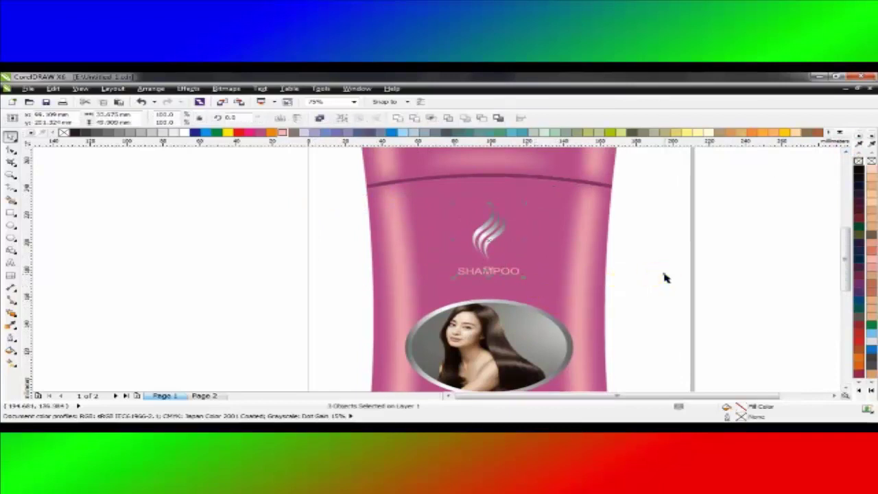
scroll(511, 267, "up", 4)
left_click(413, 269)
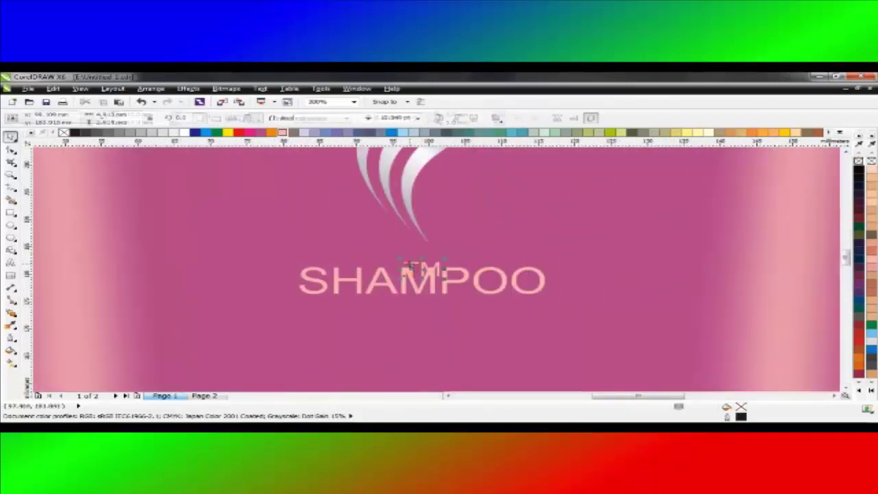
left_click_drag(413, 269, 553, 268)
scroll(554, 269, "down", 4)
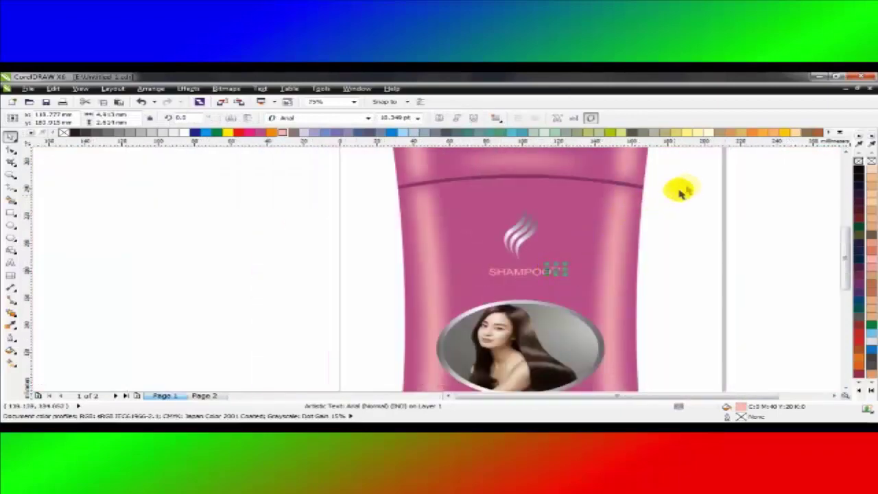
- Group the emblem, SHAMPOO and "TM" texts and enlarge the group proportionally about its centre
left_click_drag(460, 285, 438, 290)
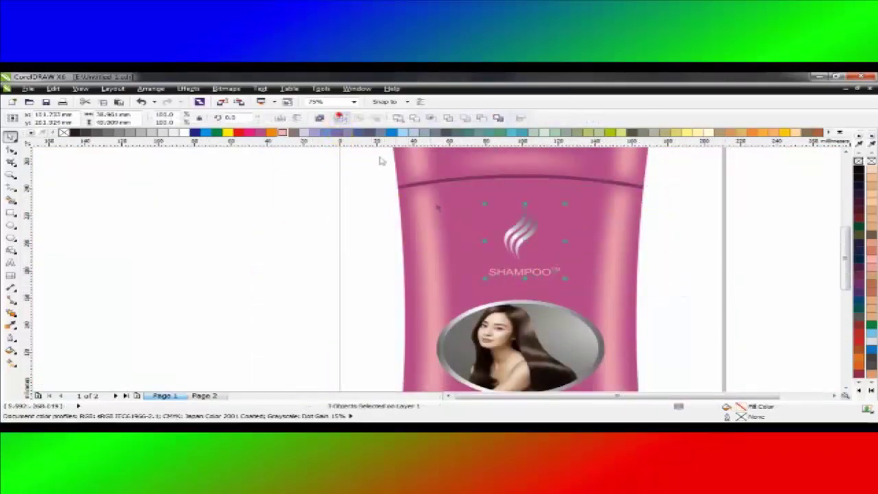
key("ctrl+g")
left_click_drag(565, 278, 580, 289)
left_click(626, 270)
left_click(681, 273)
scroll(597, 284, "down", 2)
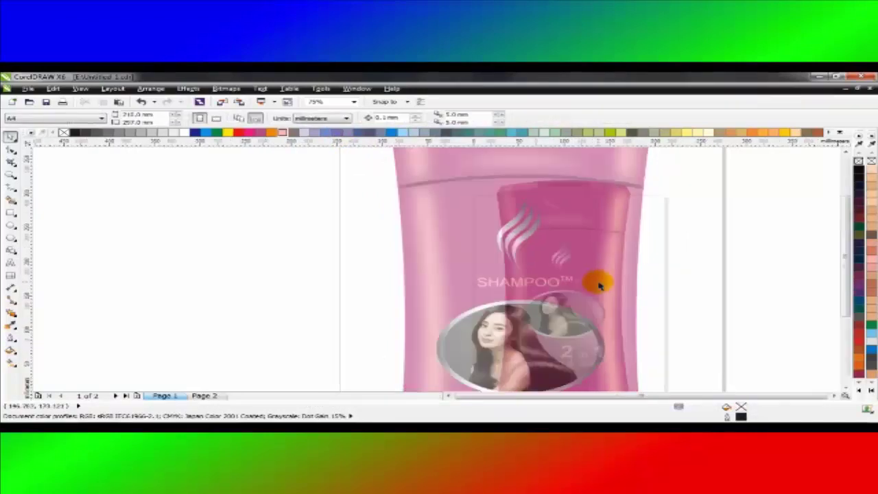
- Shift the framed photo slightly down towards the "2 in 1" text and show the whole page
scroll(598, 306, "up", 1)
left_click(598, 298)
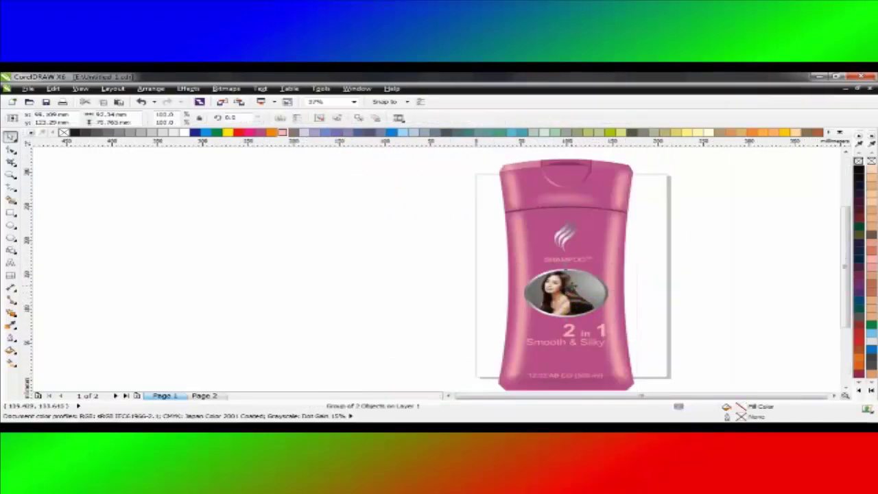
left_click_drag(565, 291, 564, 296)
left_click(659, 289)
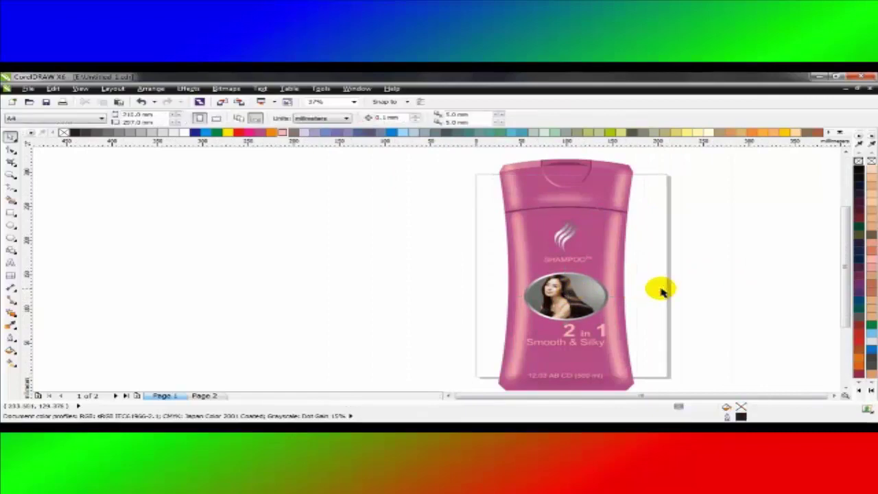
key("shift+F4")
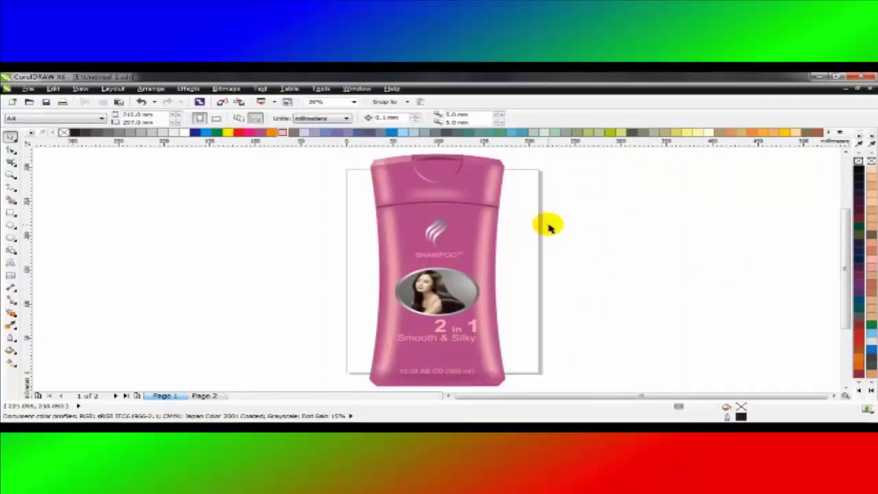